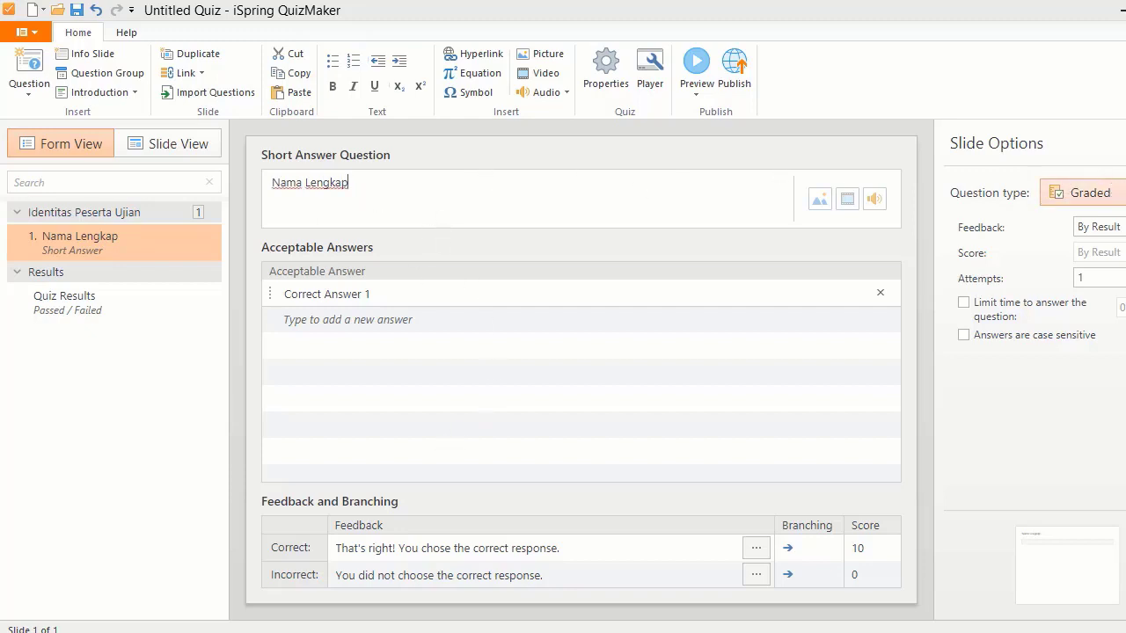
# - Change the Nama Lengkap short-answer question's type to Survey, making it ungraded
pyautogui.click(1081, 192)
pyautogui.click(1097, 246)
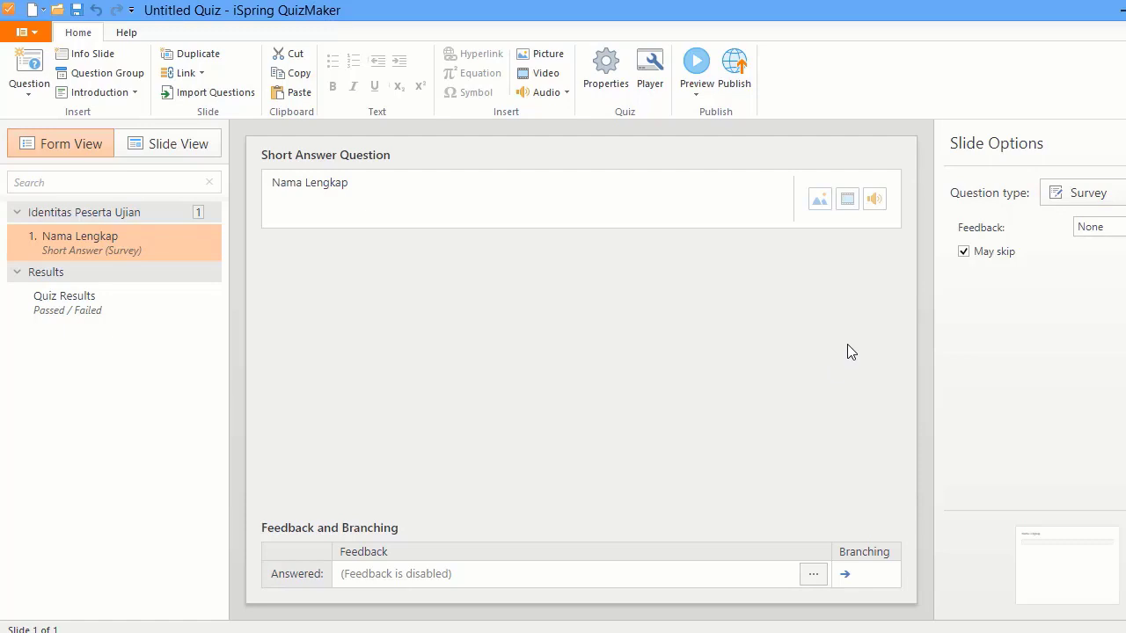
# - Make Nama Lengkap non-skippable and duplicate the question twice
pyautogui.click(963, 252)
pyautogui.rightClick(179, 240)
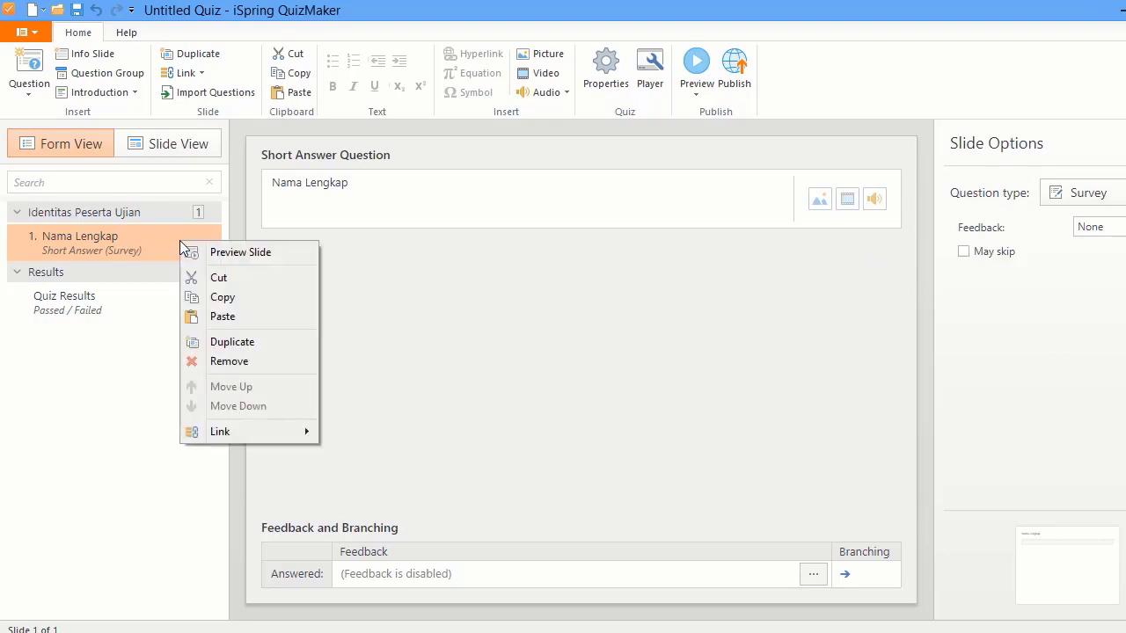
pyautogui.click(212, 342)
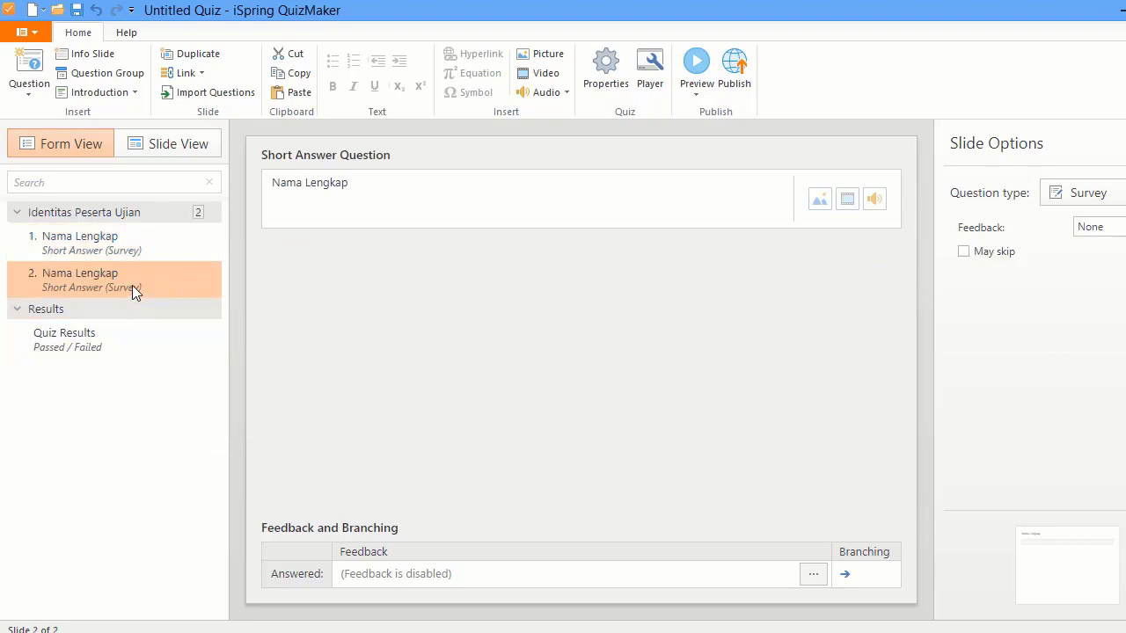
pyautogui.hotkey('ctrl', 'd')
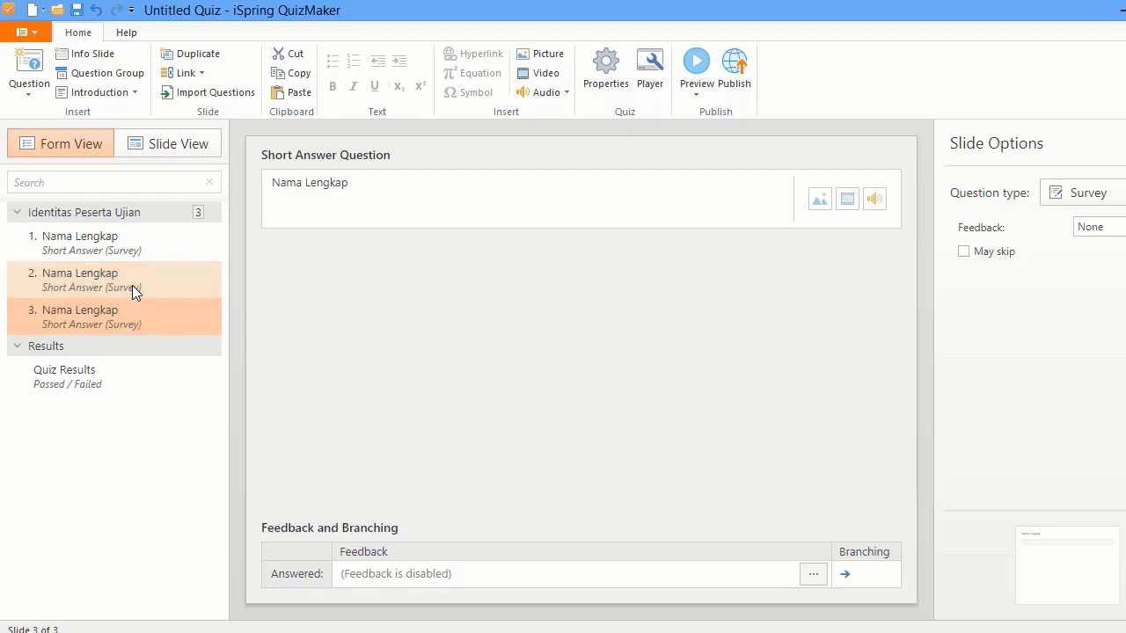
# - Retitle the two copies 'Kelas' and 'Nomer Ujian', then add Question Group 1
pyautogui.click(132, 285)
pyautogui.click(290, 184)
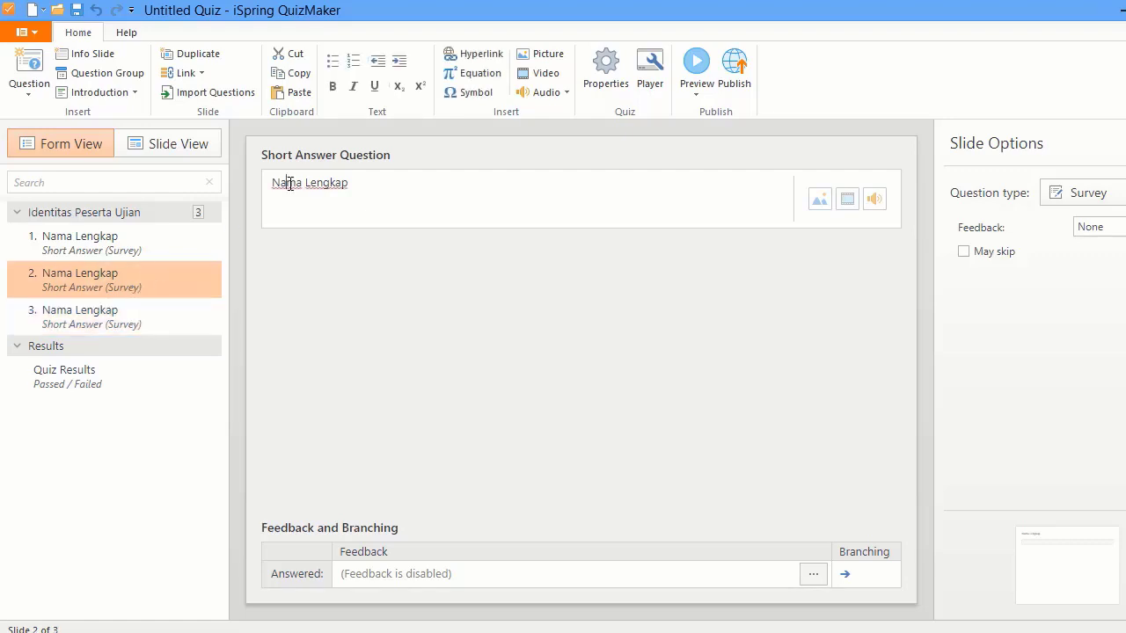
pyautogui.tripleClick(290, 184)
pyautogui.write('Kelas')
pyautogui.click(107, 321)
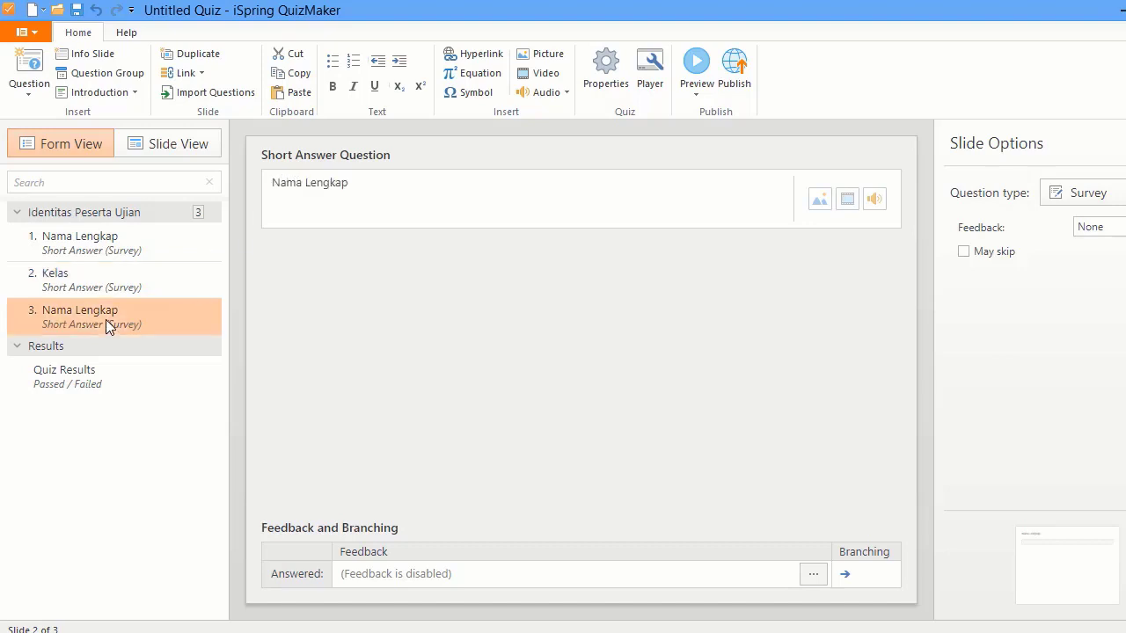
pyautogui.click(288, 195)
pyautogui.tripleClick(287, 197)
pyautogui.write('Nomer Ujian')
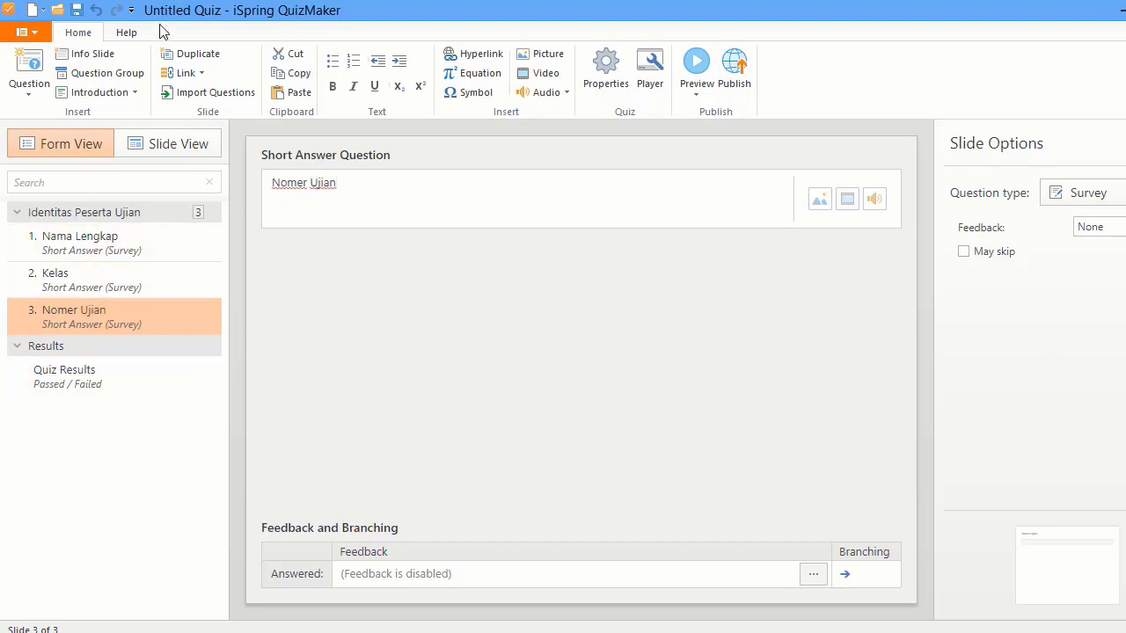
pyautogui.click(123, 79)
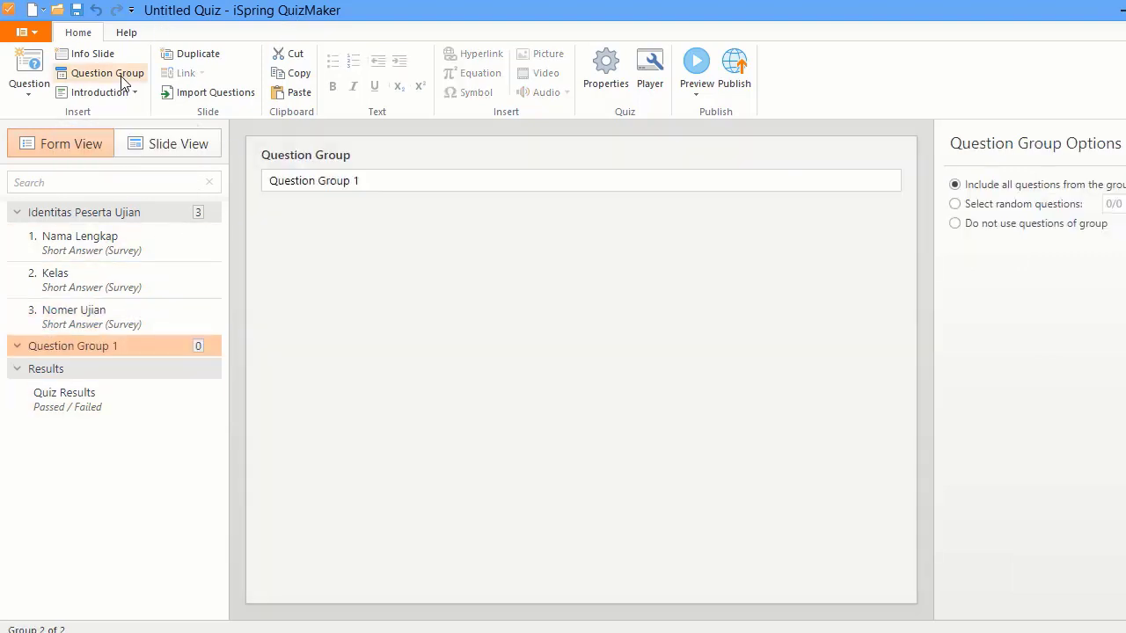
# - Rename the new group 'Pertanyaan' and add a multiple-choice question to it
pyautogui.click(293, 182)
pyautogui.tripleClick(294, 182)
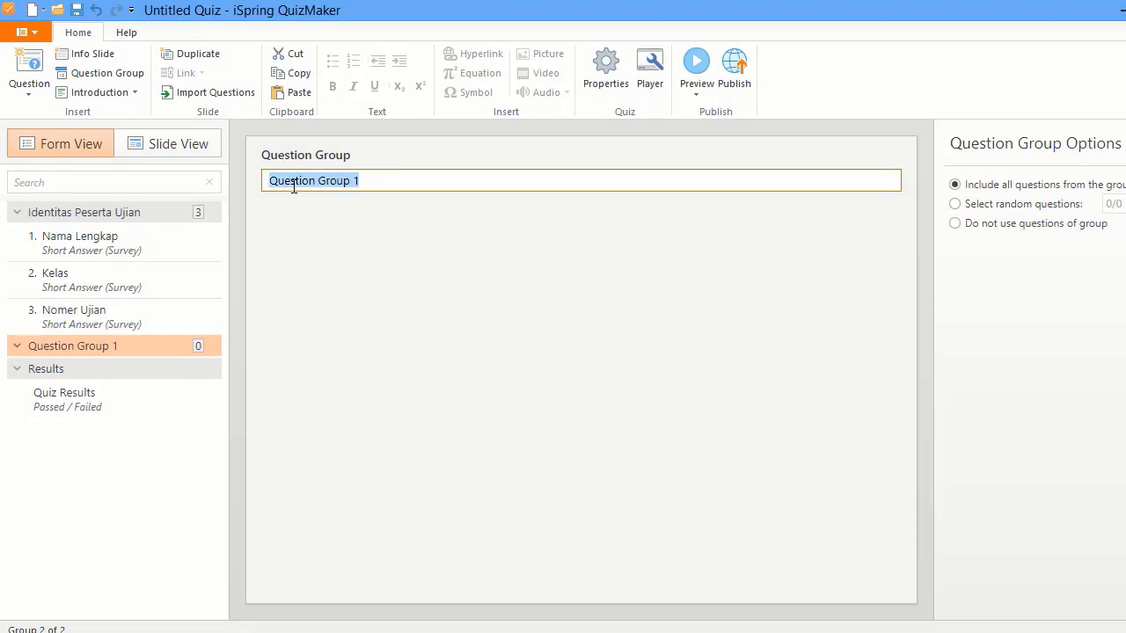
pyautogui.write('Pertanyaan')
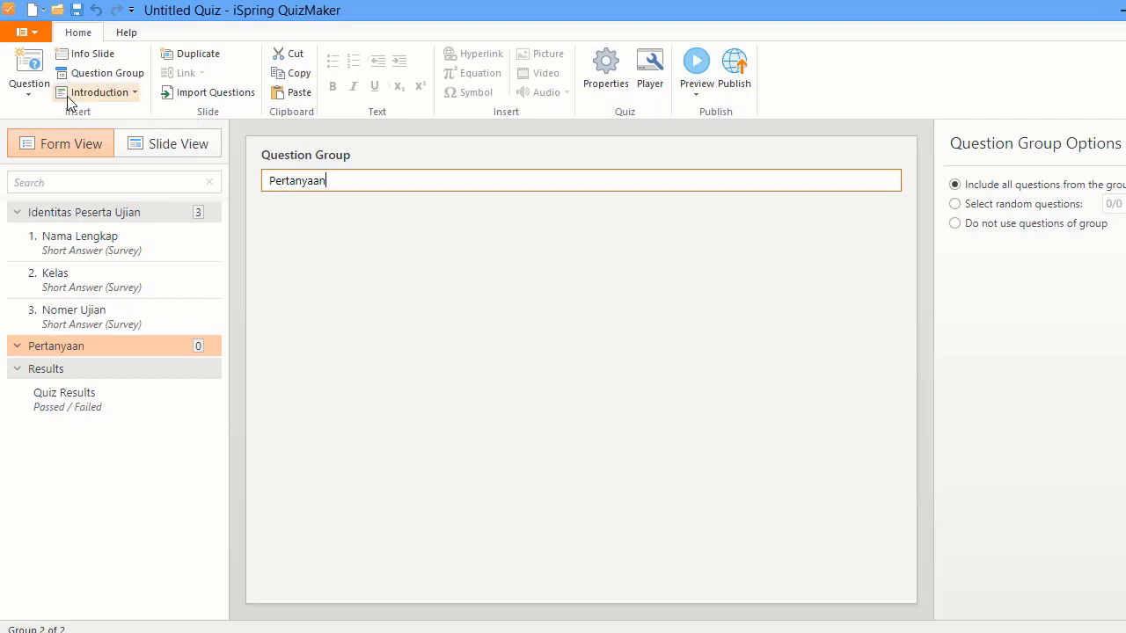
pyautogui.click(33, 99)
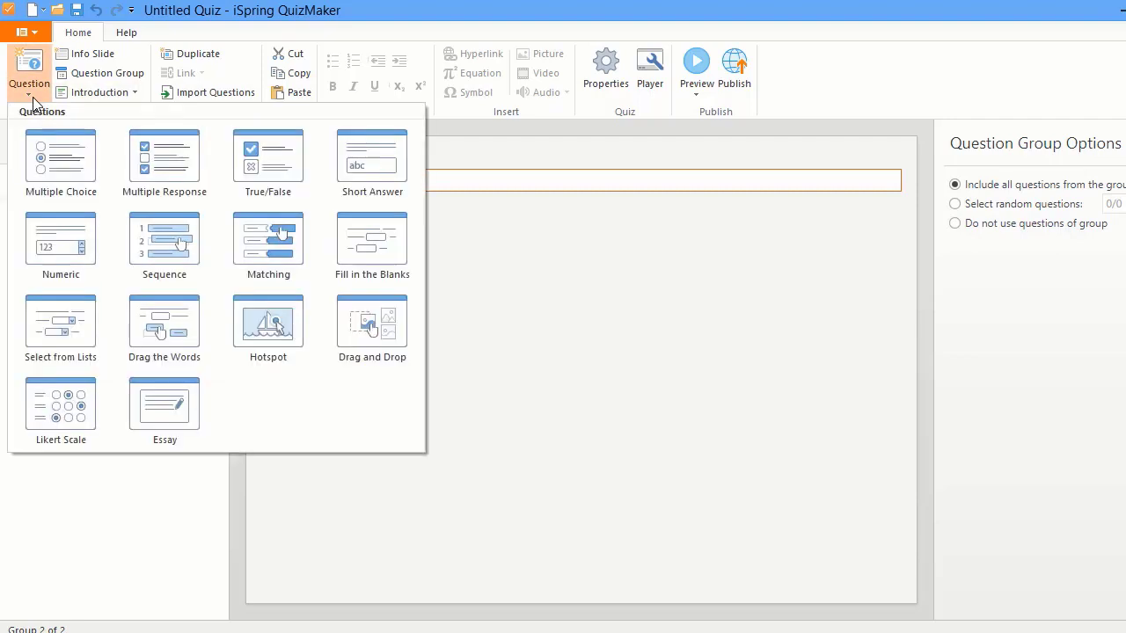
pyautogui.click(50, 145)
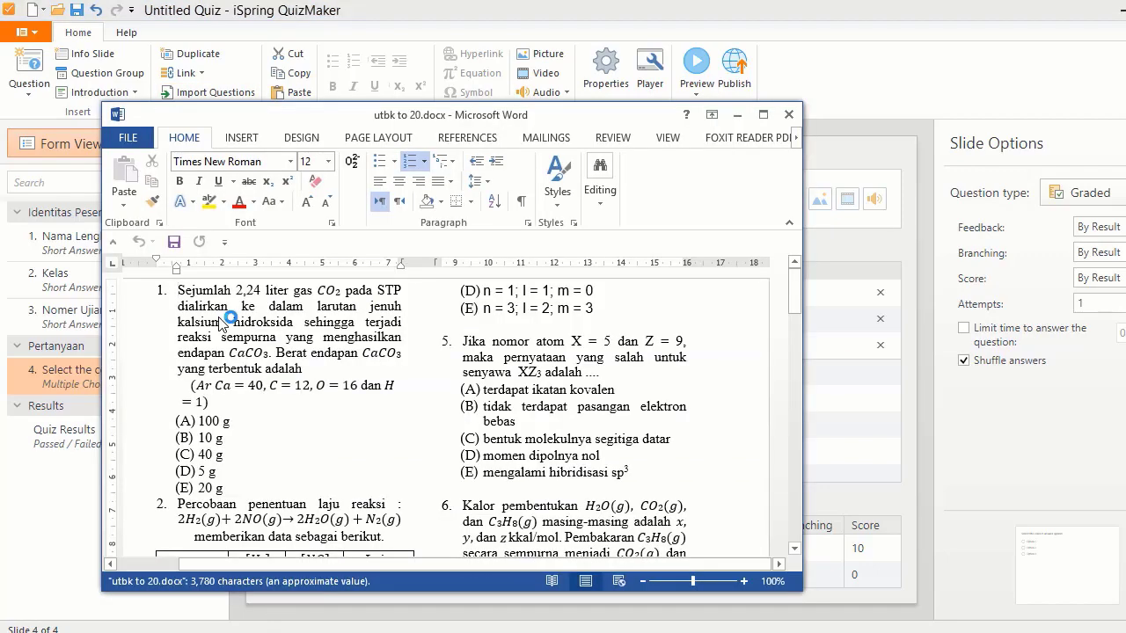
# - Replace the placeholder question with Word's question 1 on CO2 and calcium hydroxide, minus its '1.'
pyautogui.moveTo(178, 291); pyautogui.dragTo(375, 405)
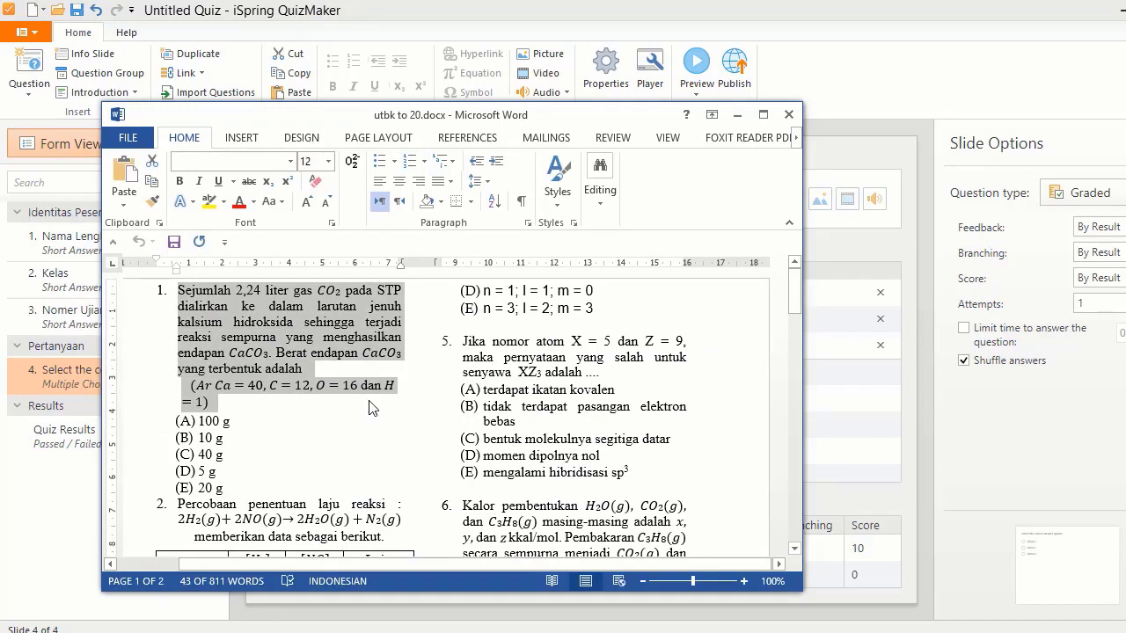
pyautogui.click(828, 438)
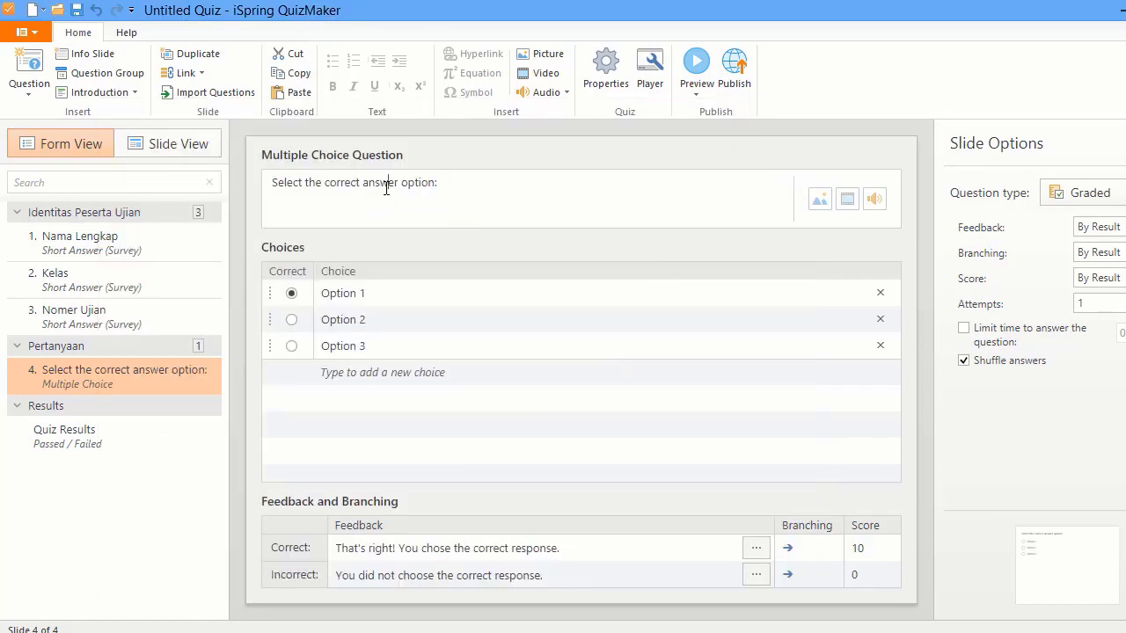
pyautogui.click(387, 188)
pyautogui.hotkey('ctrl', 'a')
pyautogui.hotkey('ctrl', 'v')
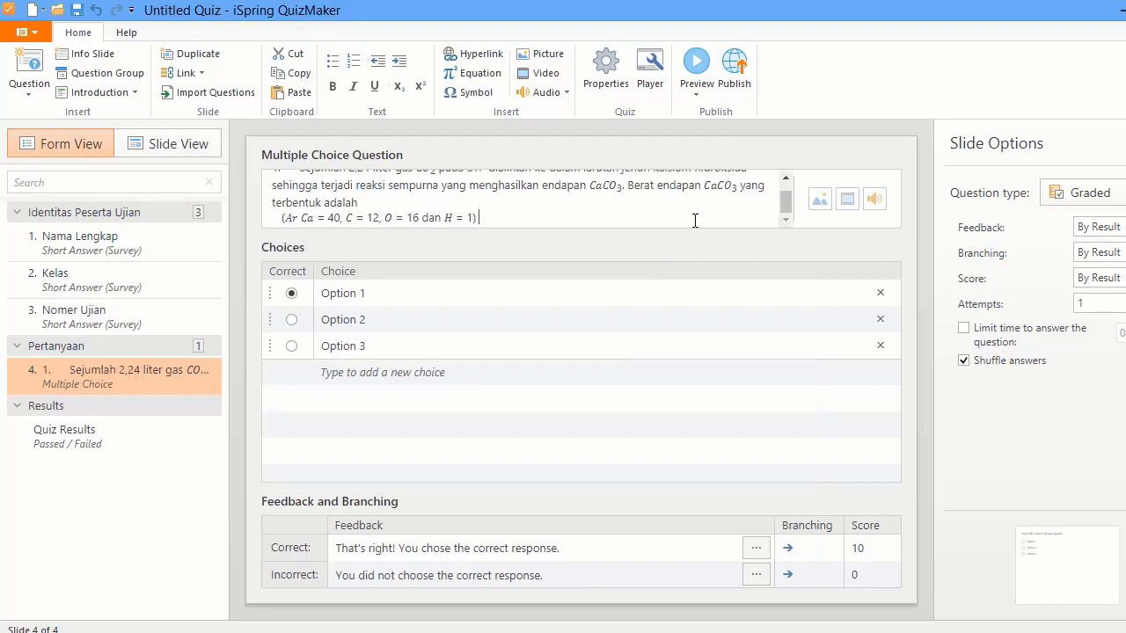
pyautogui.moveTo(789, 205); pyautogui.dragTo(787, 183)
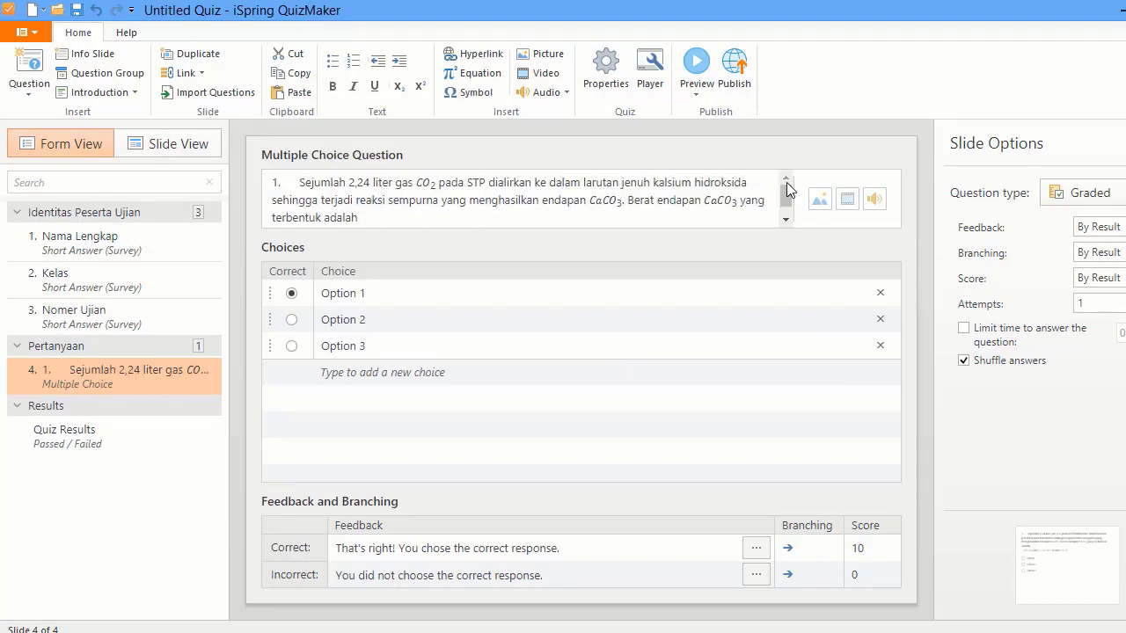
pyautogui.click(298, 183)
pyautogui.press('BackSpace')
pyautogui.press('BackSpace')
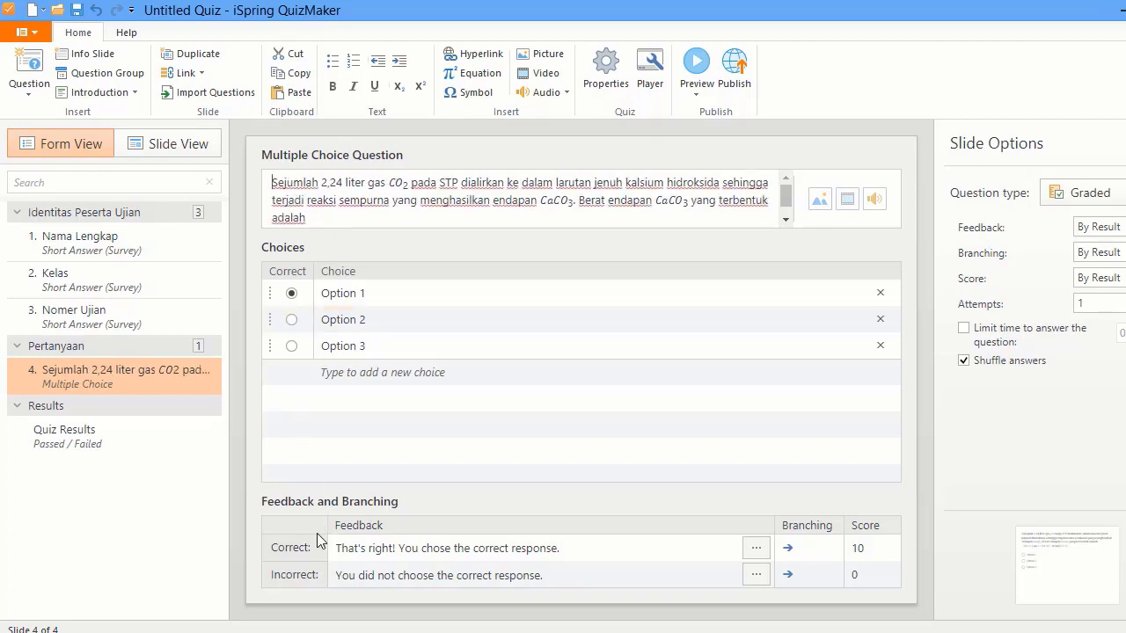
# - Remove list numbering from the entire Word document
pyautogui.click(258, 629)
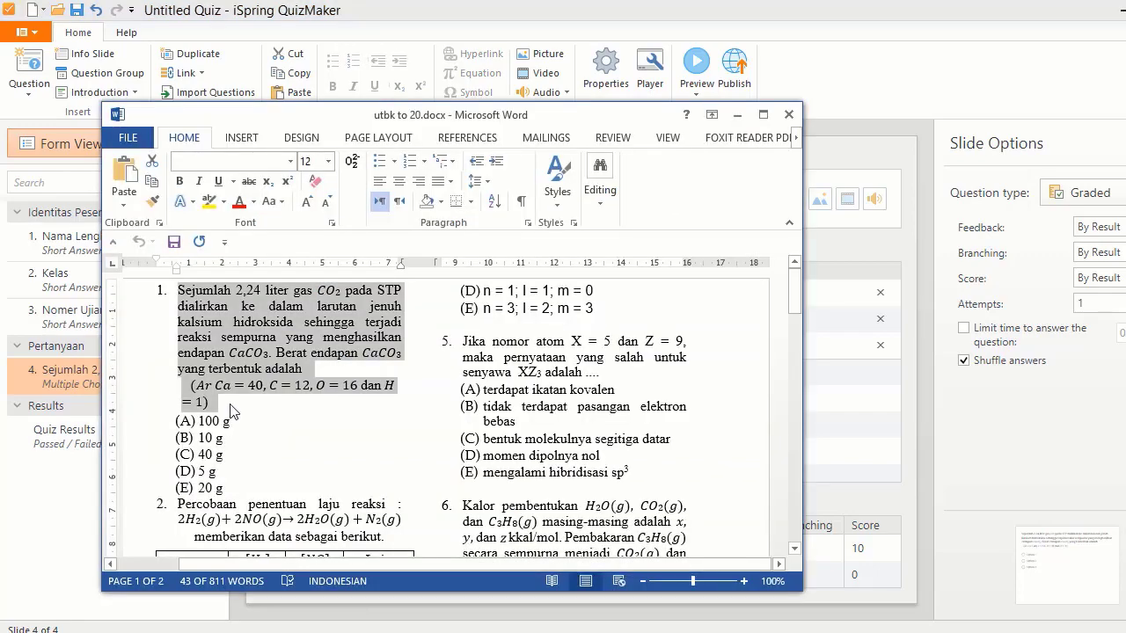
pyautogui.click(232, 411)
pyautogui.hotkey('ctrl', 'a')
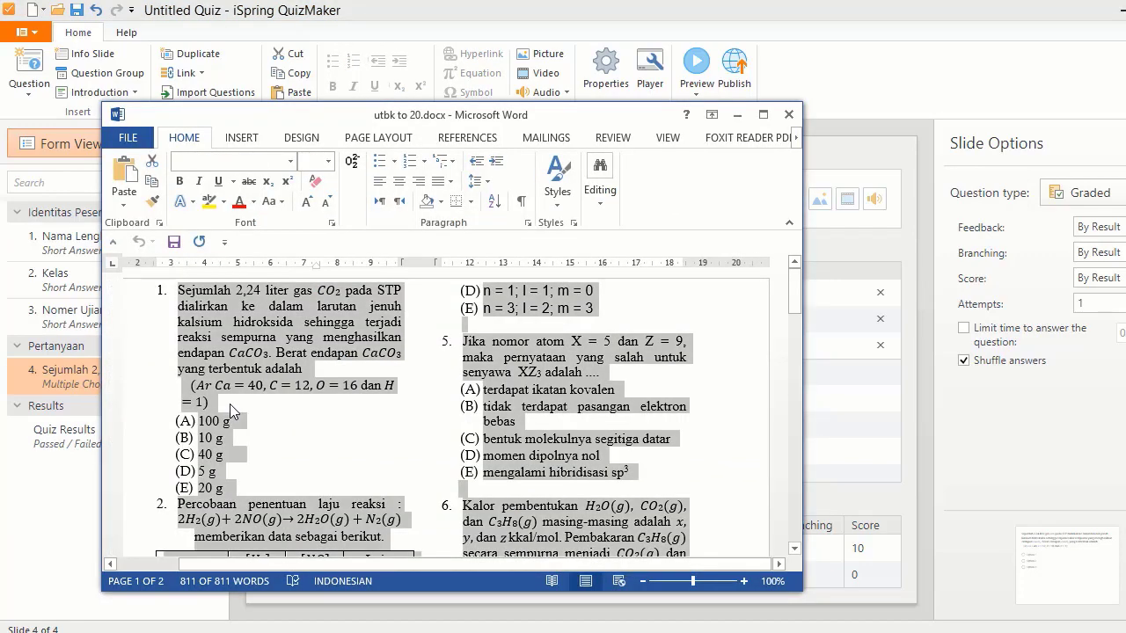
pyautogui.click(425, 163)
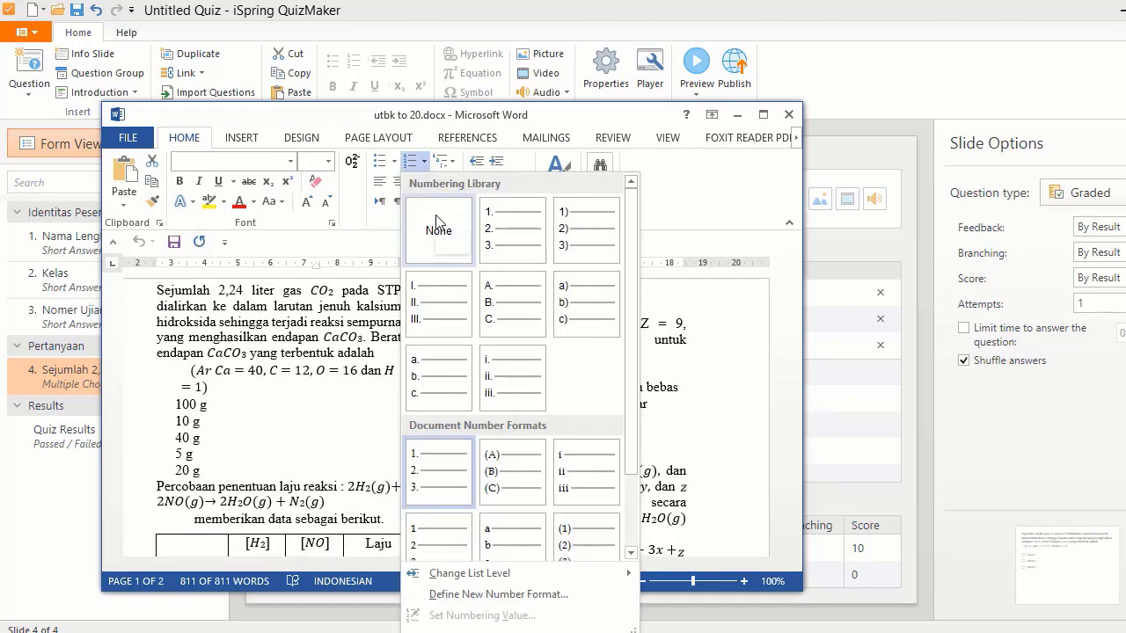
pyautogui.click(438, 222)
pyautogui.click(267, 427)
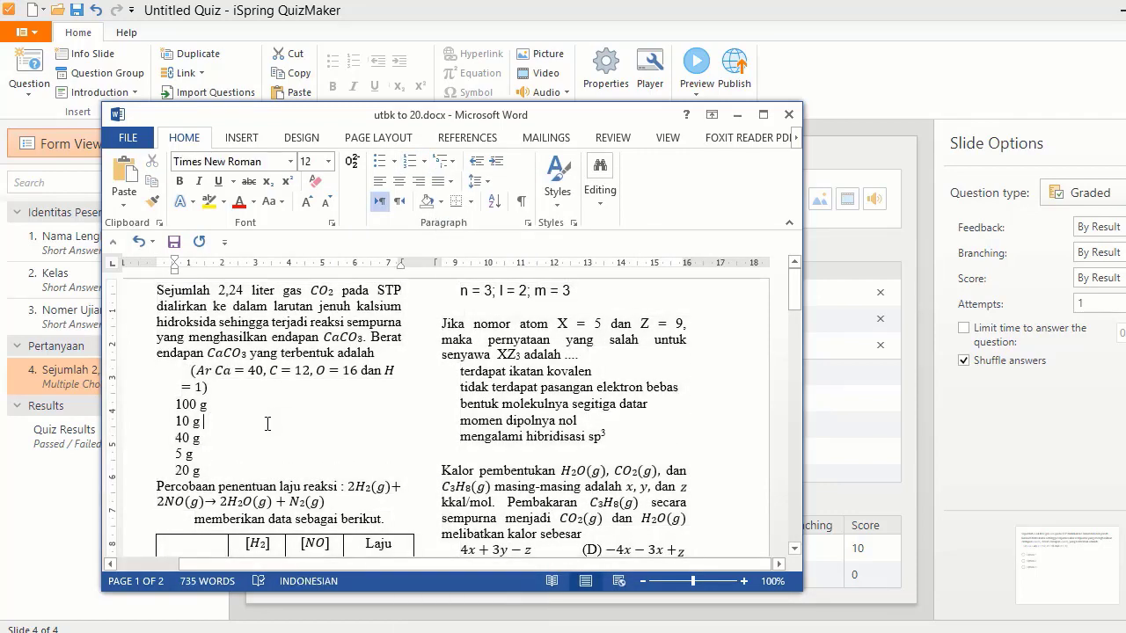
# - Copy the five answers 100 g to 20 g and return to QuizMaker's first choice
pyautogui.moveTo(175, 402); pyautogui.dragTo(206, 469)
pyautogui.hotkey('ctrl', 'c')
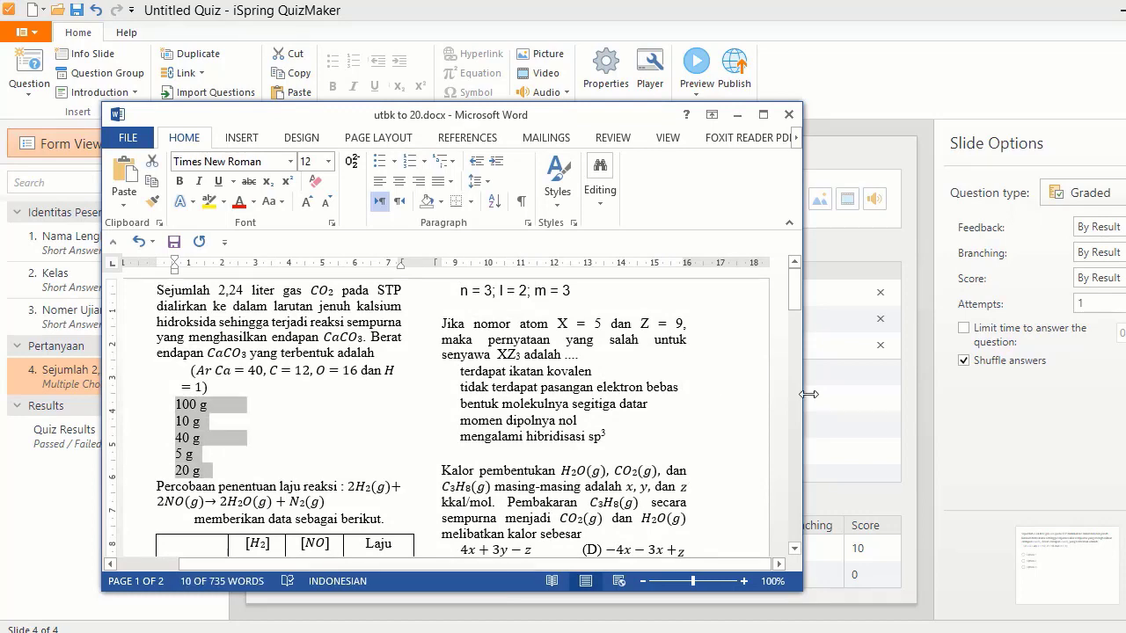
pyautogui.click(809, 395)
pyautogui.click(397, 294)
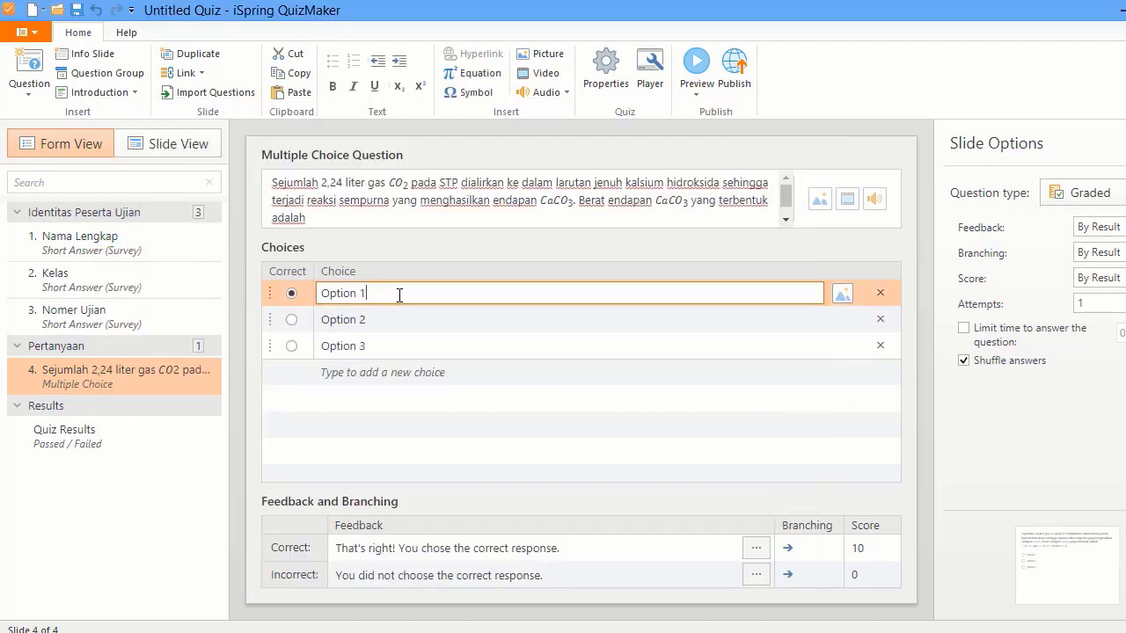
# - Fill the choices with 100 g, 10 g, 40 g, 5 g and 20 g, keeping 100 g correct
pyautogui.hotkey('ctrl', 'a')
pyautogui.hotkey('ctrl', 'v')
pyautogui.moveTo(384, 294); pyautogui.dragTo(426, 293)
pyautogui.keyDown('shift'); pyautogui.click(538, 292); pyautogui.keyUp('shift')
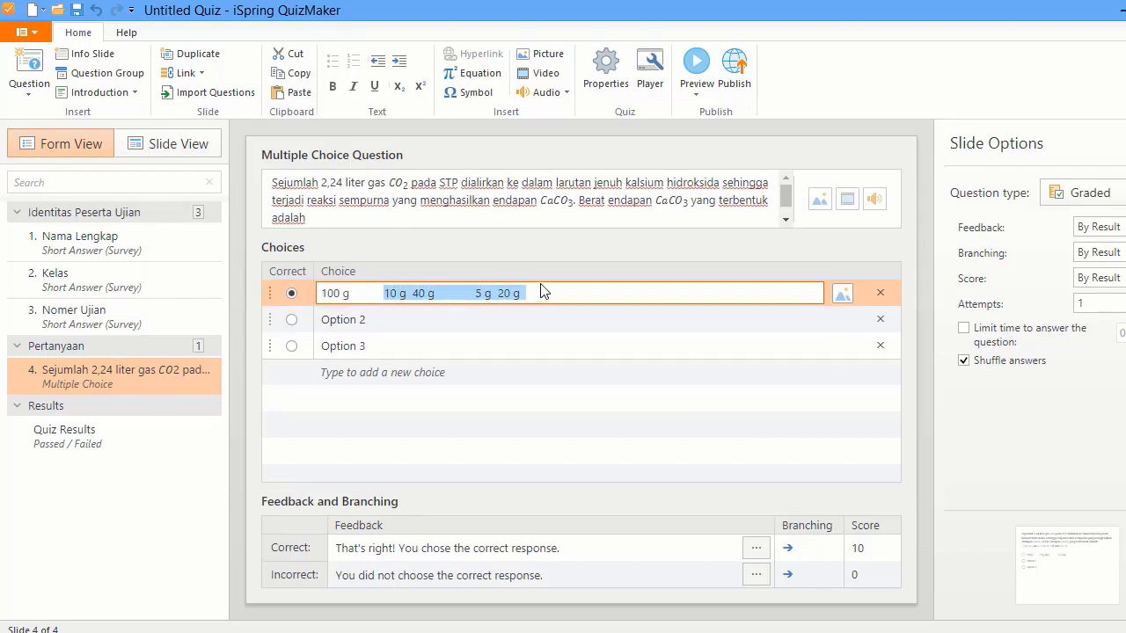
pyautogui.hotkey('ctrl', 'x')
pyautogui.click(358, 320)
pyautogui.hotkey('ctrl', 'a')
pyautogui.hotkey('ctrl', 'v')
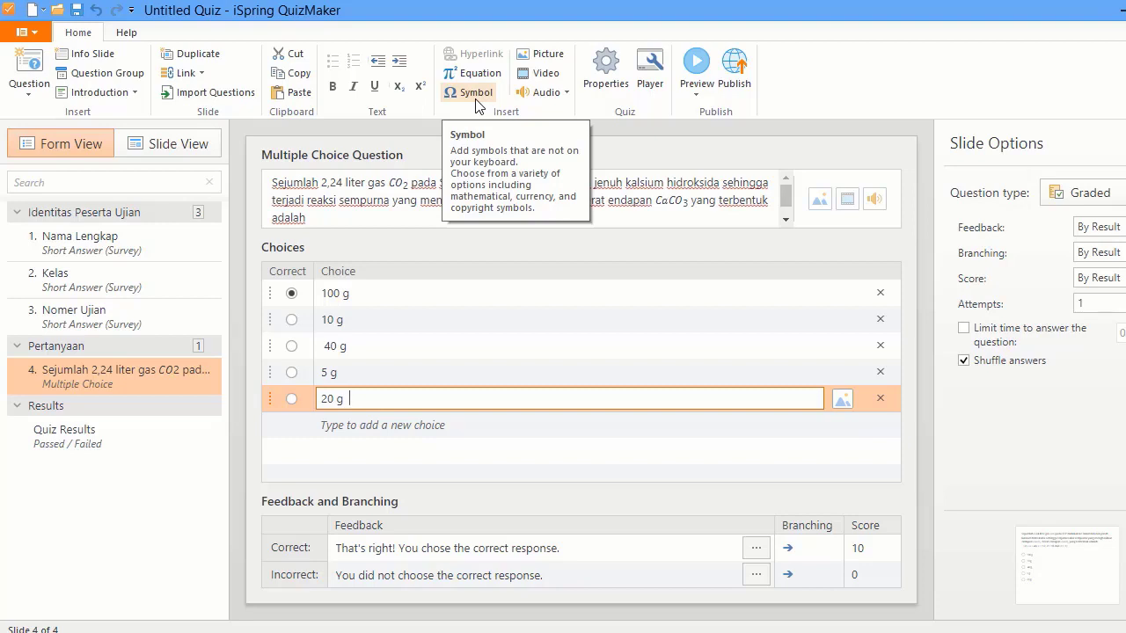
# - Enter 'Benar, kamu hebat!' as correct feedback and 'Maaf, jawabanmu belum tepat!' as incorrect feedback
pyautogui.click(461, 549)
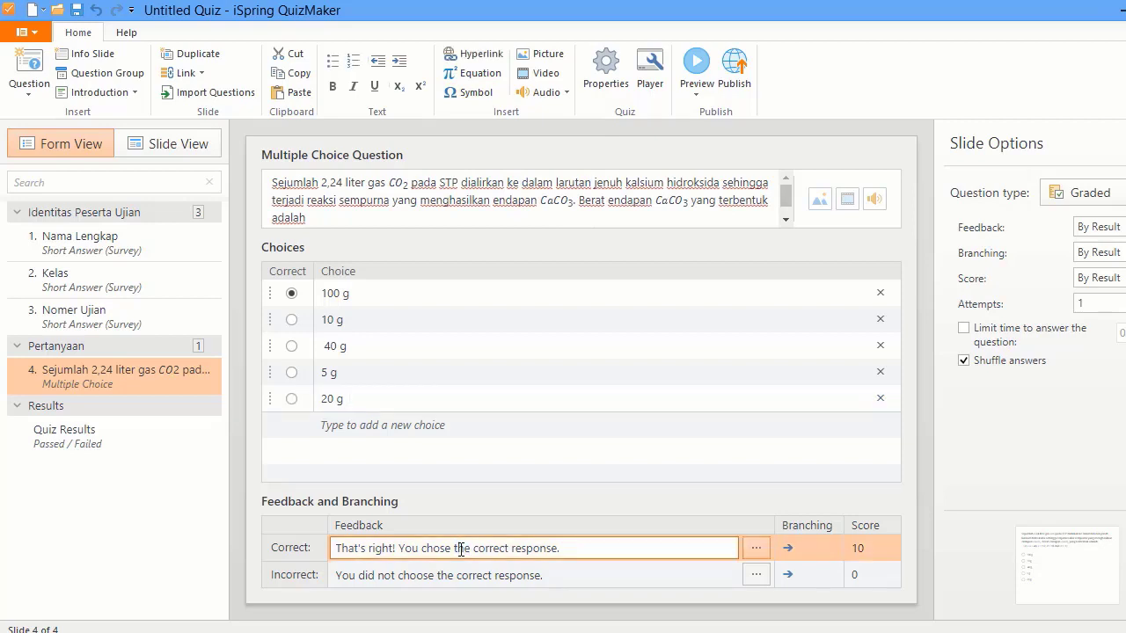
pyautogui.hotkey('ctrl', 'a')
pyautogui.write('Benar')
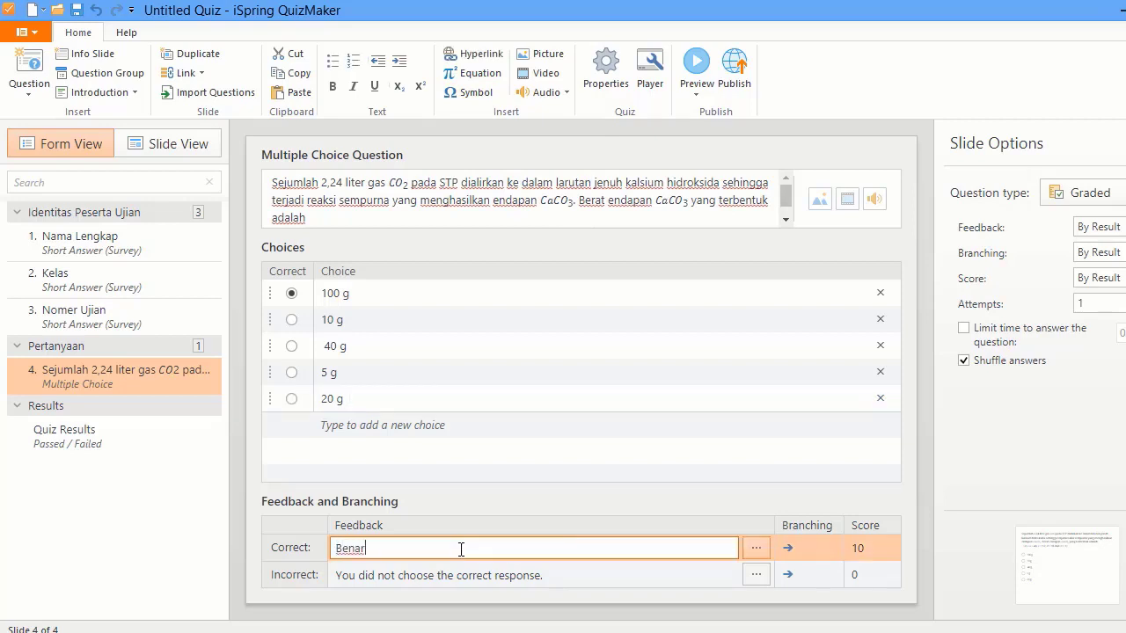
pyautogui.write(', kamu hebat!')
pyautogui.click(375, 576)
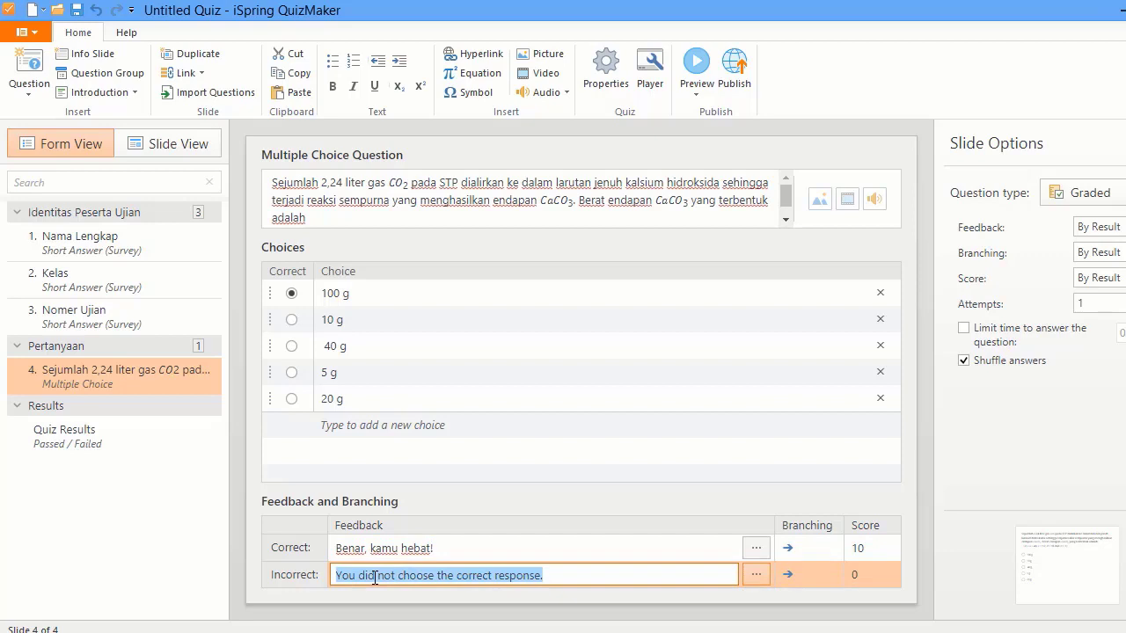
pyautogui.write('Maaf, ')
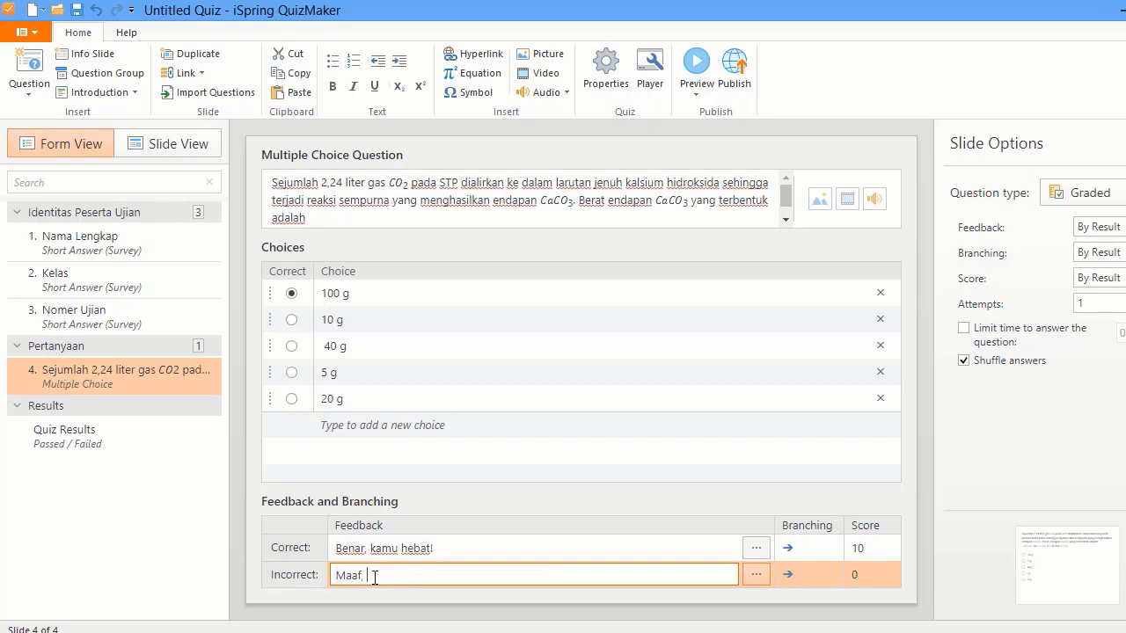
pyautogui.write('jawabanmu belum tepat!')
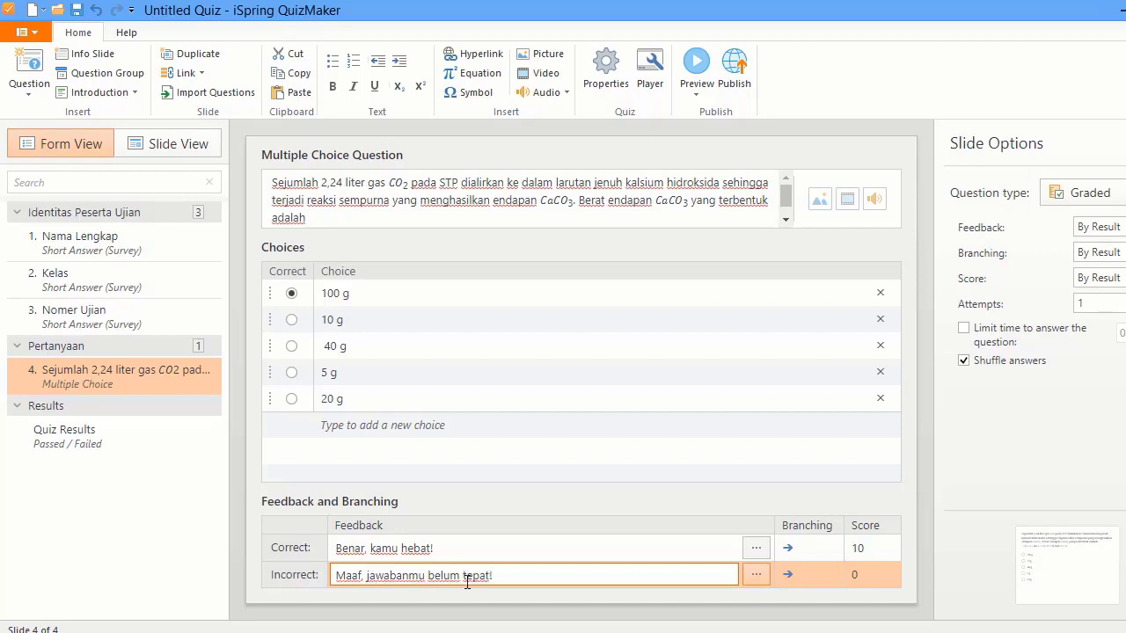
pyautogui.click(851, 546)
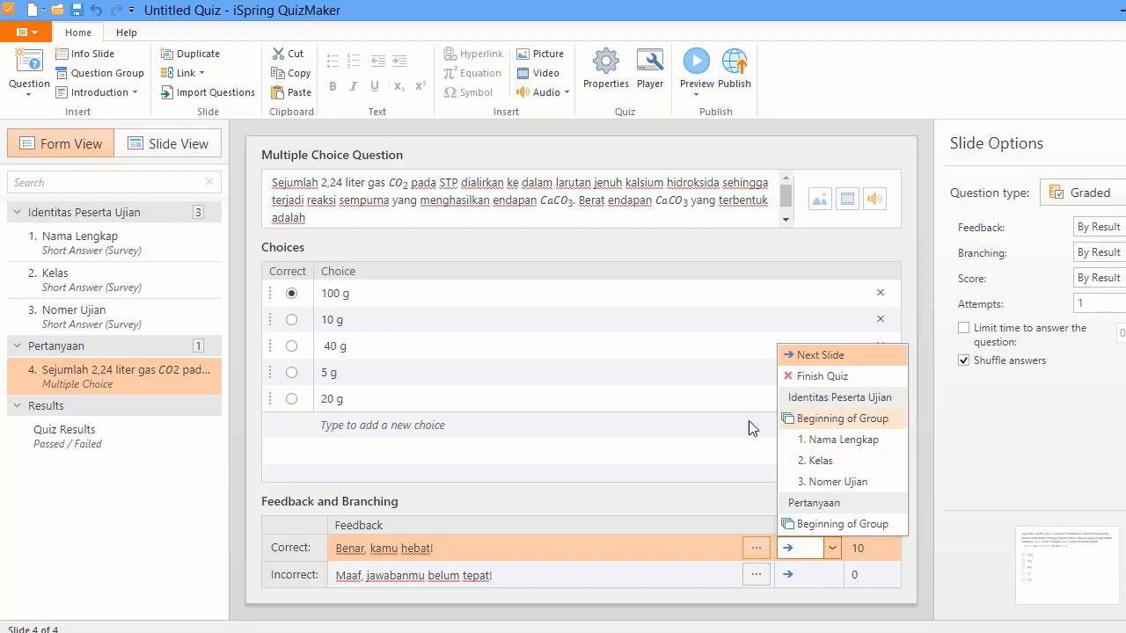
# - Switch feedback to By Choice and open the 100 g choice's feedback editor
pyautogui.click(748, 471)
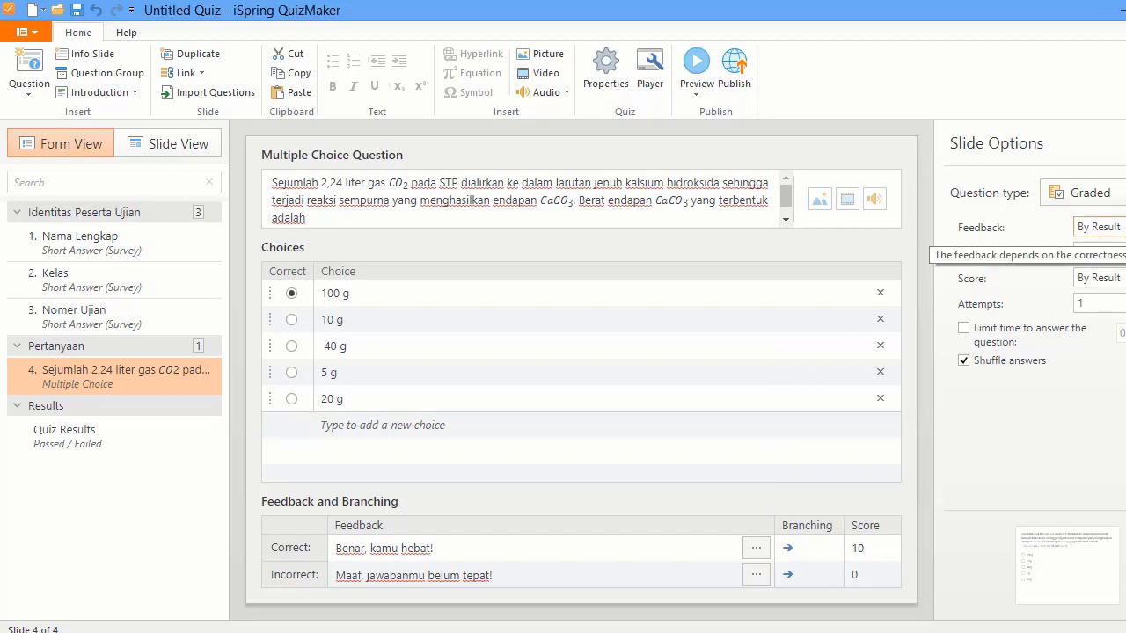
pyautogui.click(1097, 227)
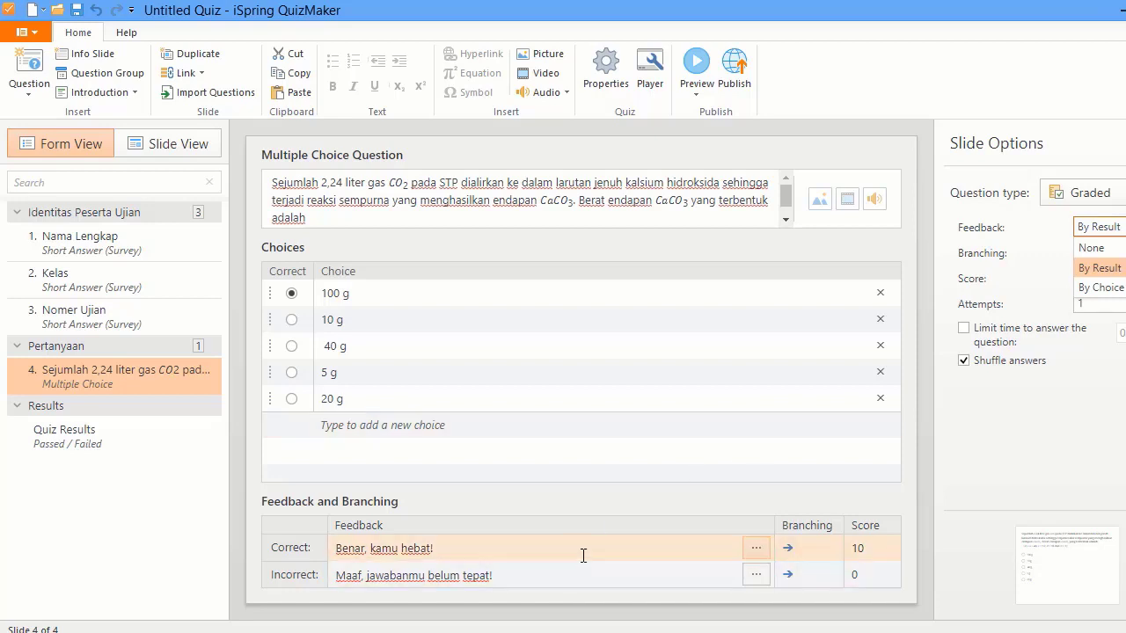
pyautogui.click(1097, 288)
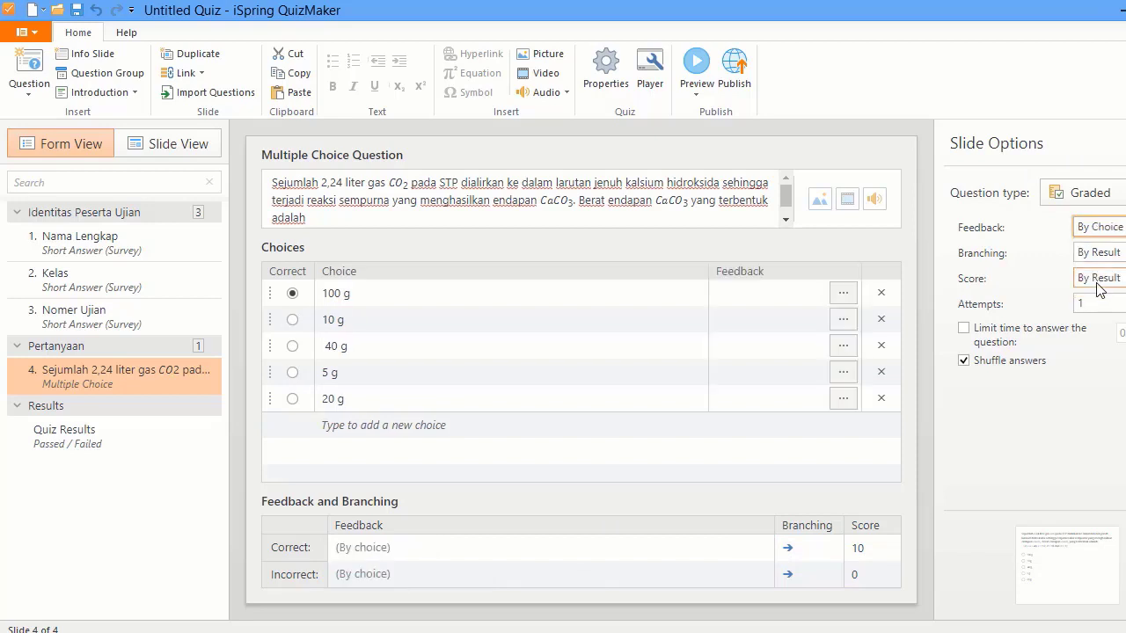
pyautogui.click(1099, 252)
pyautogui.click(1099, 227)
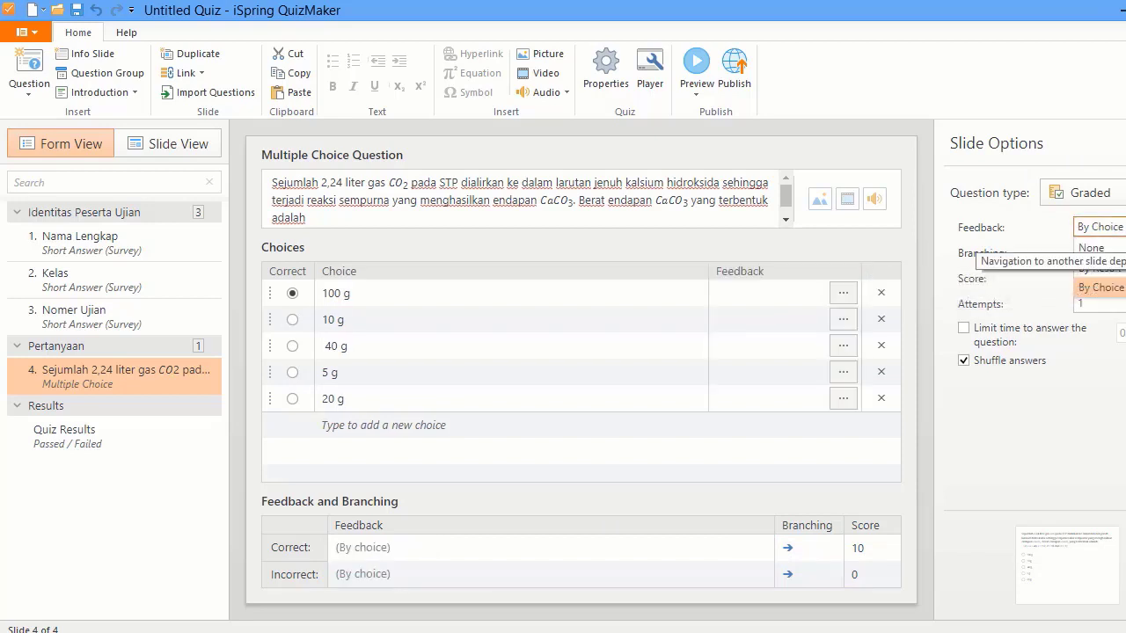
pyautogui.click(842, 288)
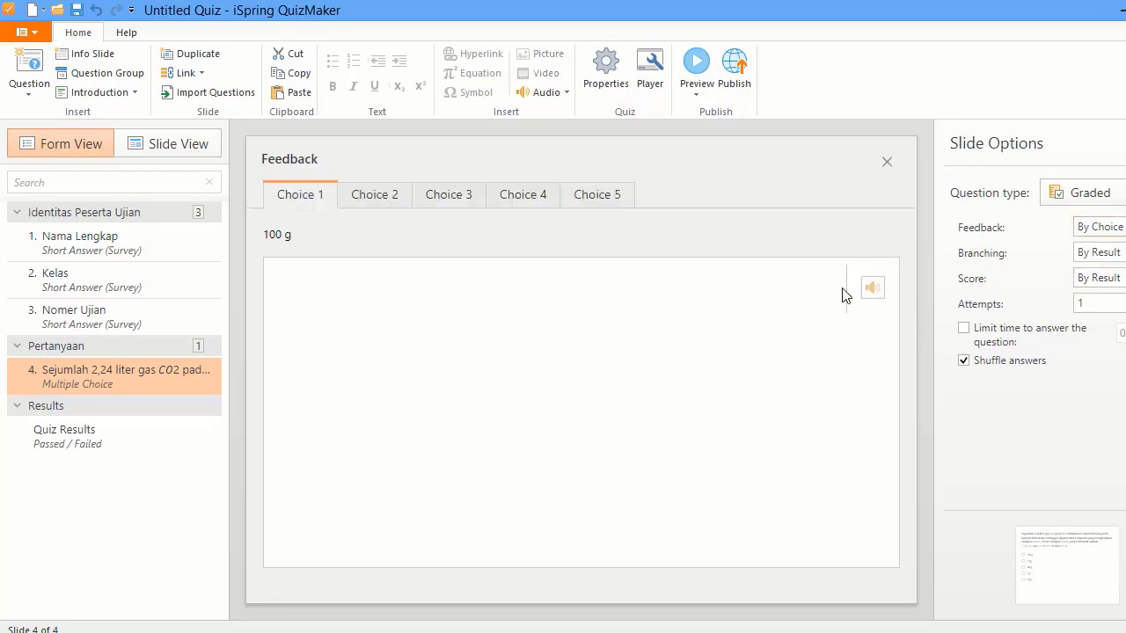
# - Write the 100 g feedback: 'Jawaban yang benra adalah 10 g', 'Pembahasan', then '...'
pyautogui.click(549, 291)
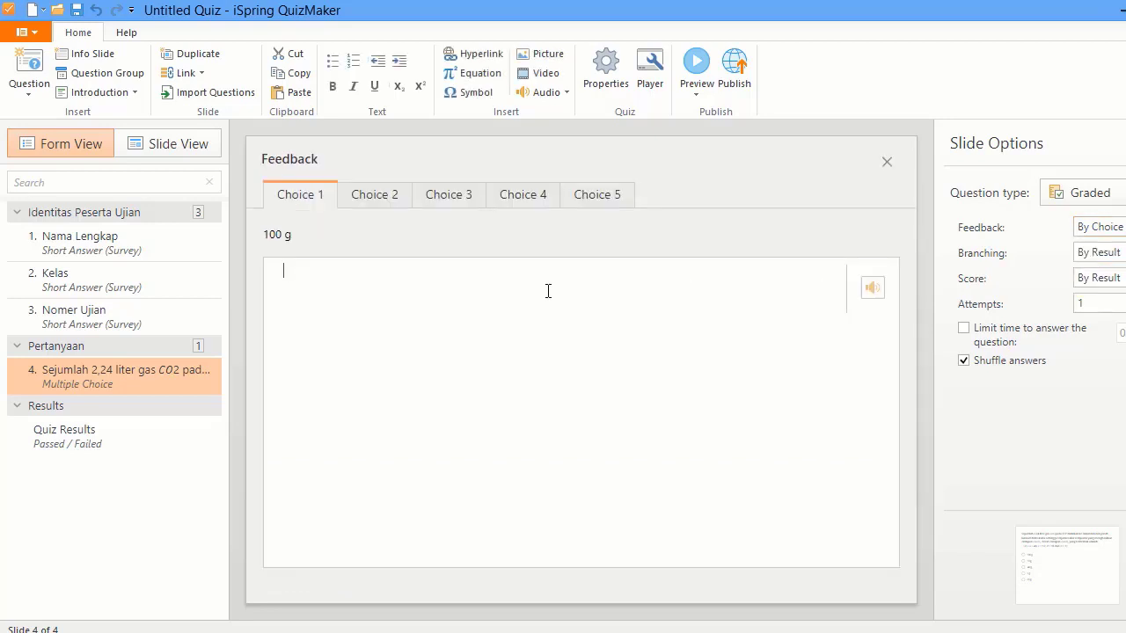
pyautogui.write('Jawaban yang benra adalah 10 gPembasah')
pyautogui.press('BackSpace')
pyautogui.press('BackSpace')
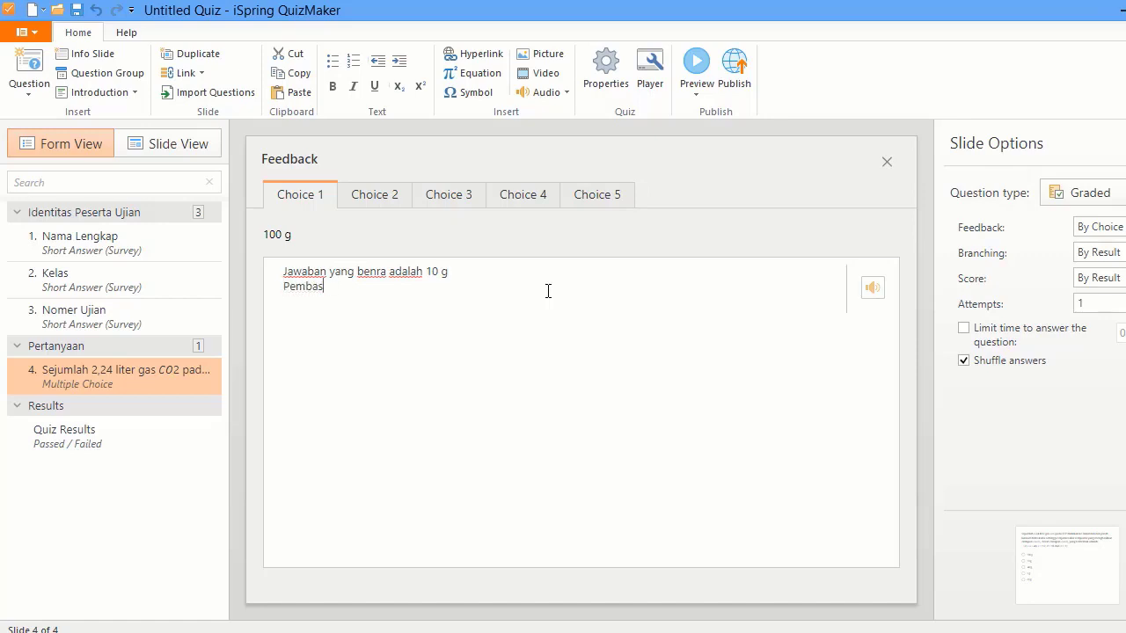
pyautogui.press('BackSpace')
pyautogui.write('hasan')
pyautogui.hotkey('ctrl', 'a')
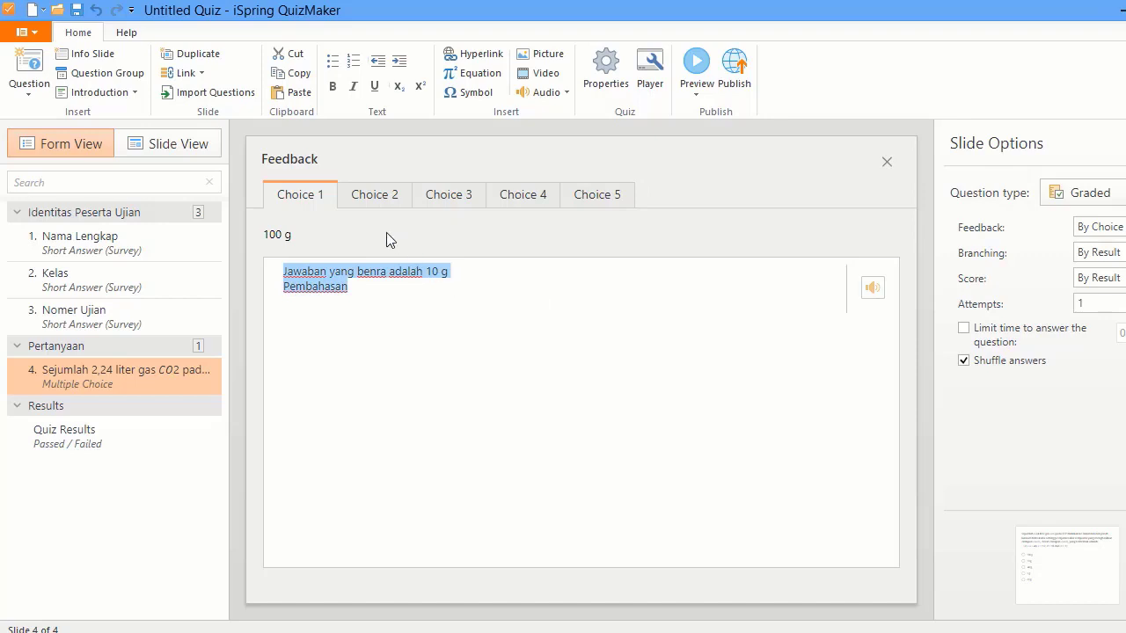
pyautogui.click(356, 286)
pyautogui.press('Return')
pyautogui.write('...')
# - Copy the same feedback into the other choices and close the feedback editor
pyautogui.hotkey('ctrl', 'a')
pyautogui.click(365, 194)
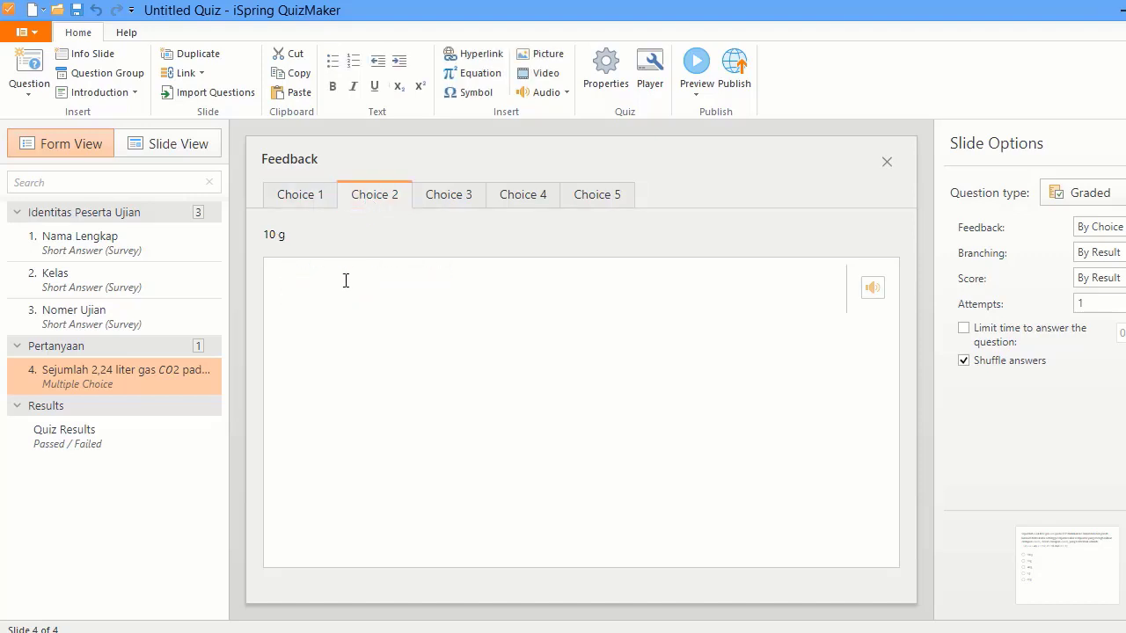
pyautogui.hotkey('ctrl', 'v')
pyautogui.click(446, 203)
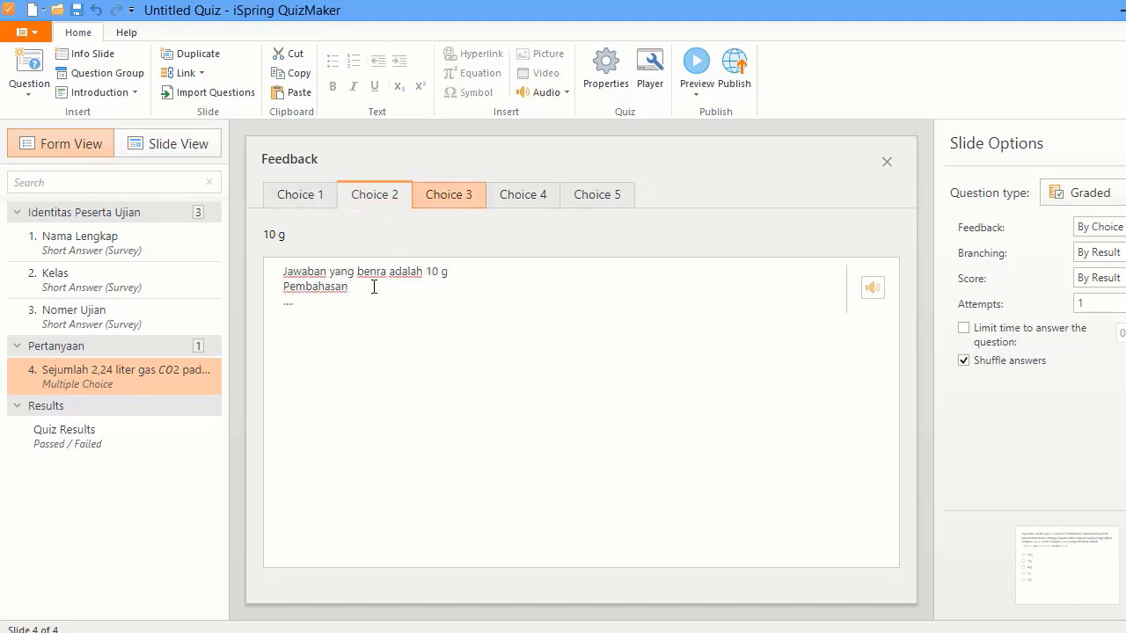
pyautogui.click(370, 288)
pyautogui.click(439, 202)
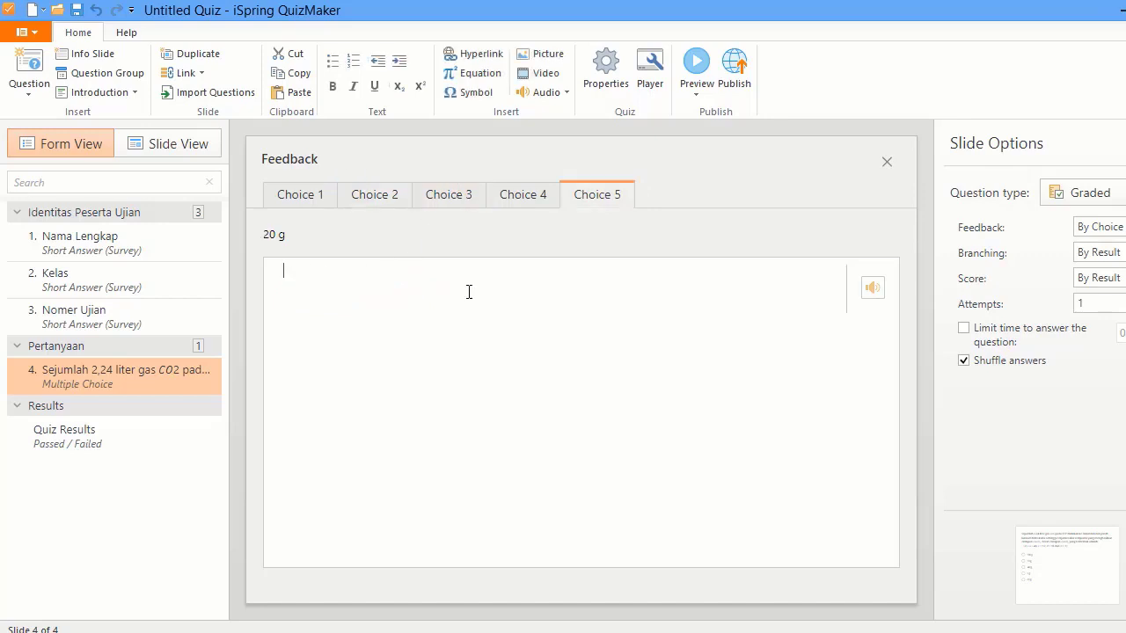
pyautogui.hotkey('ctrl', 'v')
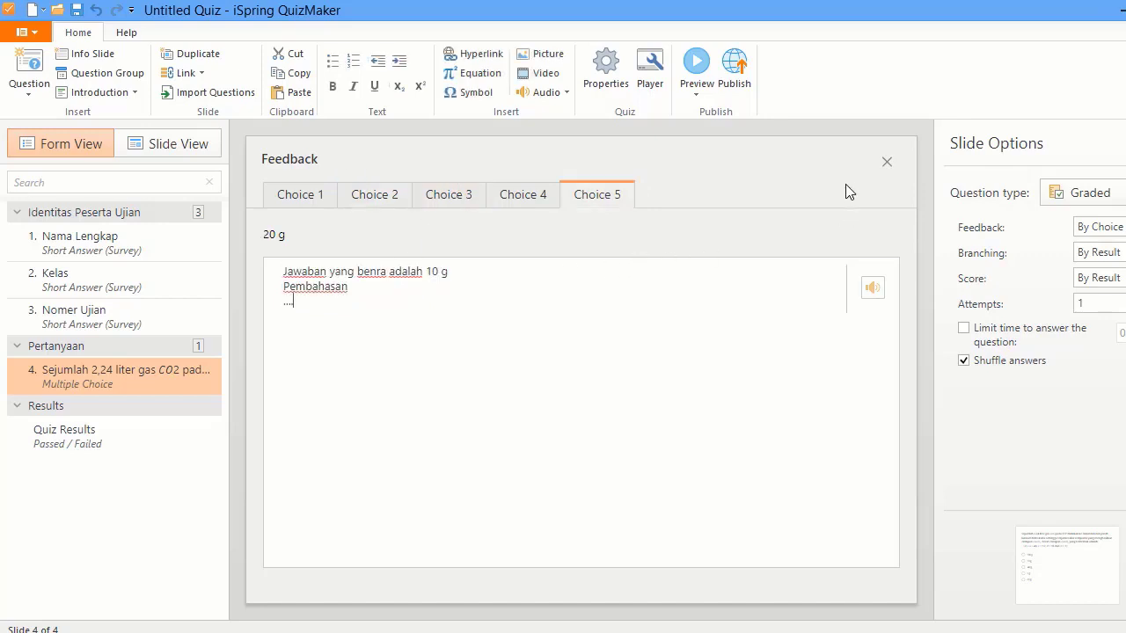
pyautogui.click(887, 161)
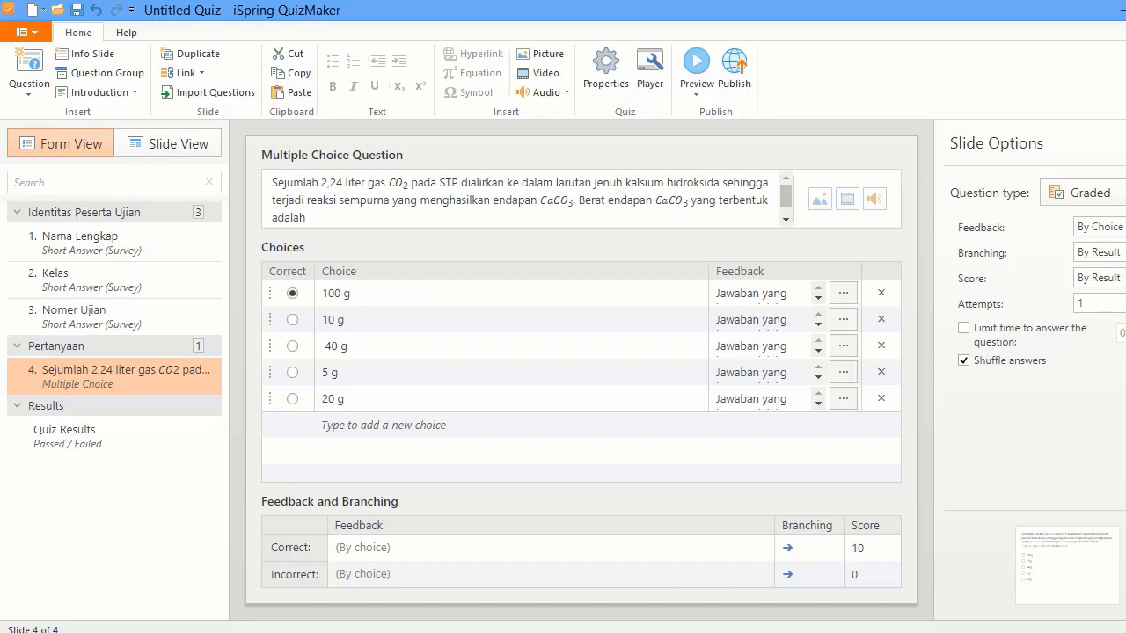
pyautogui.click(1099, 278)
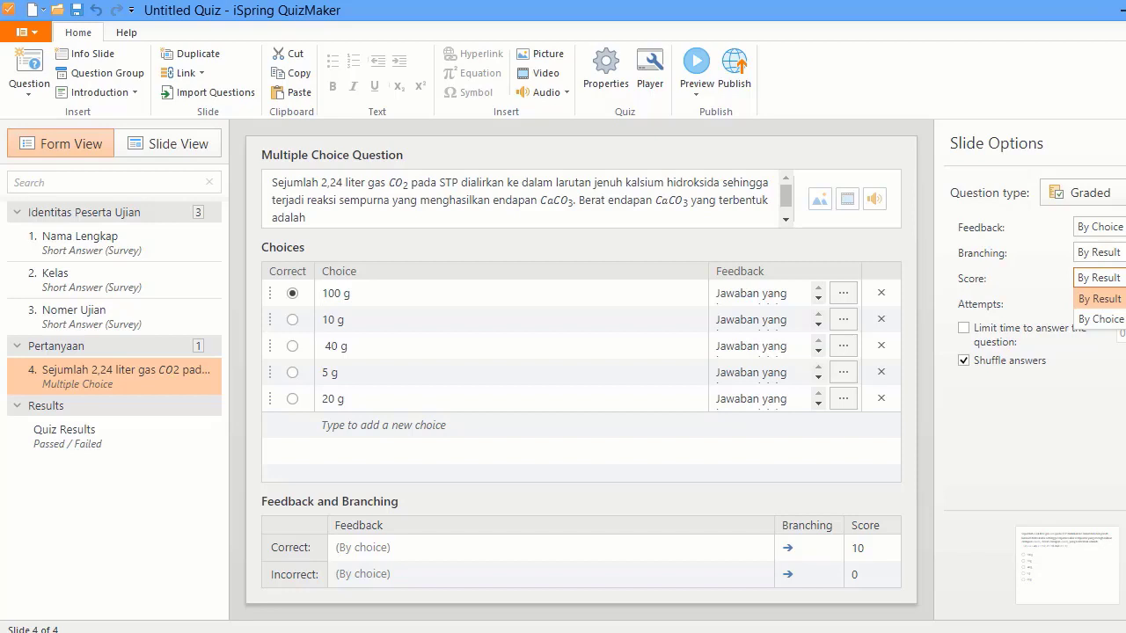
pyautogui.click(1099, 298)
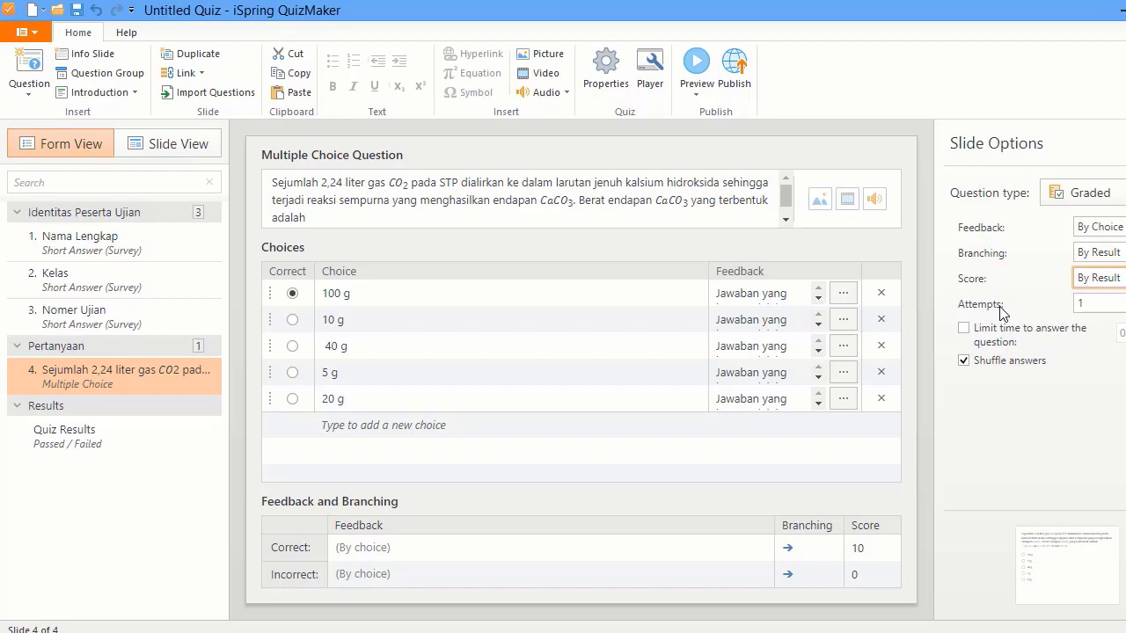
pyautogui.click(1099, 304)
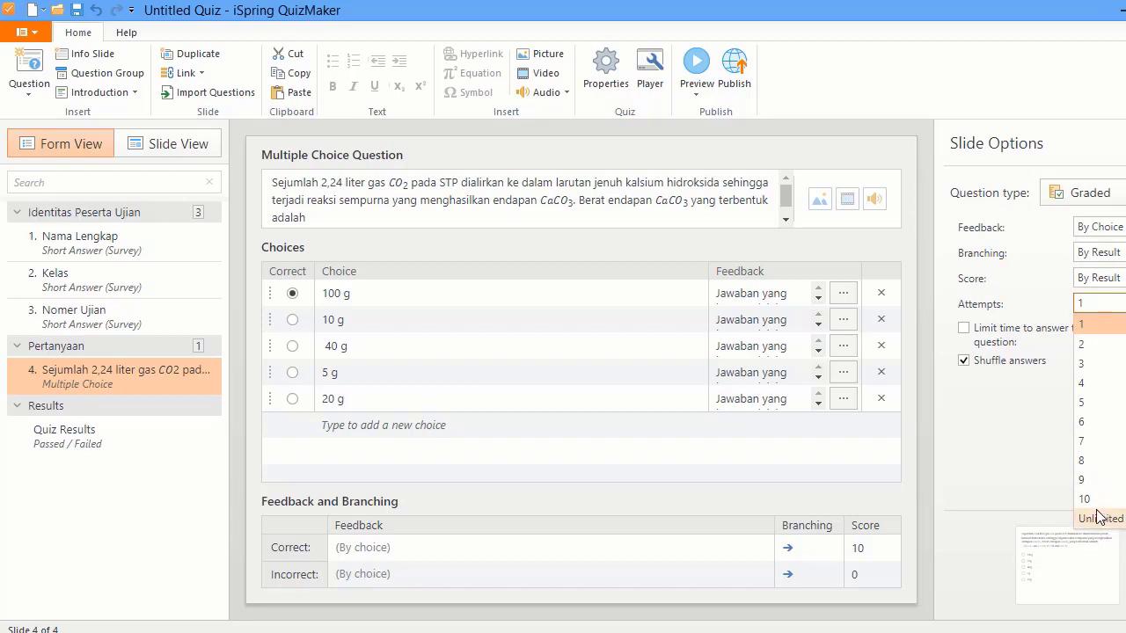
pyautogui.click(1044, 486)
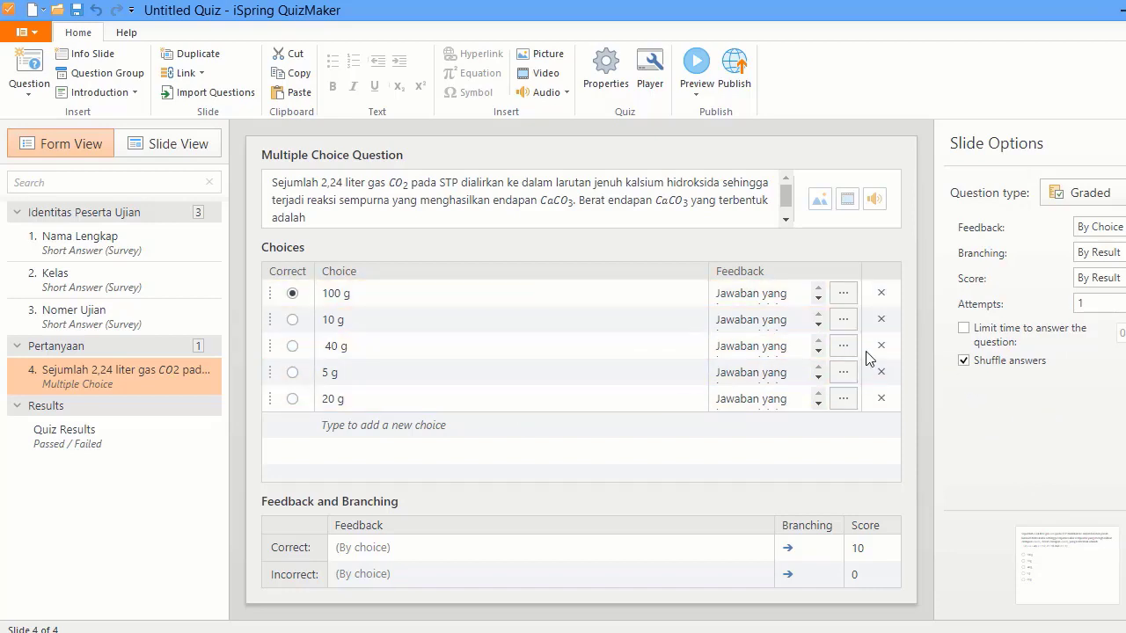
pyautogui.click(43, 85)
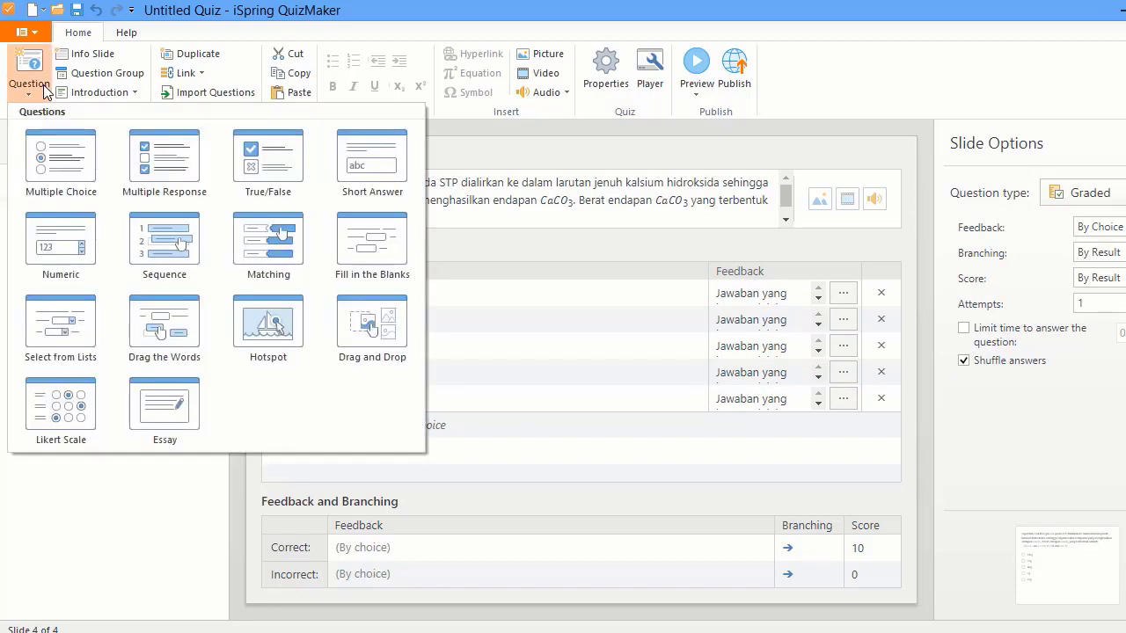
# - Add a Multiple Response question using the Word question text, ending it with '...'
pyautogui.click(173, 159)
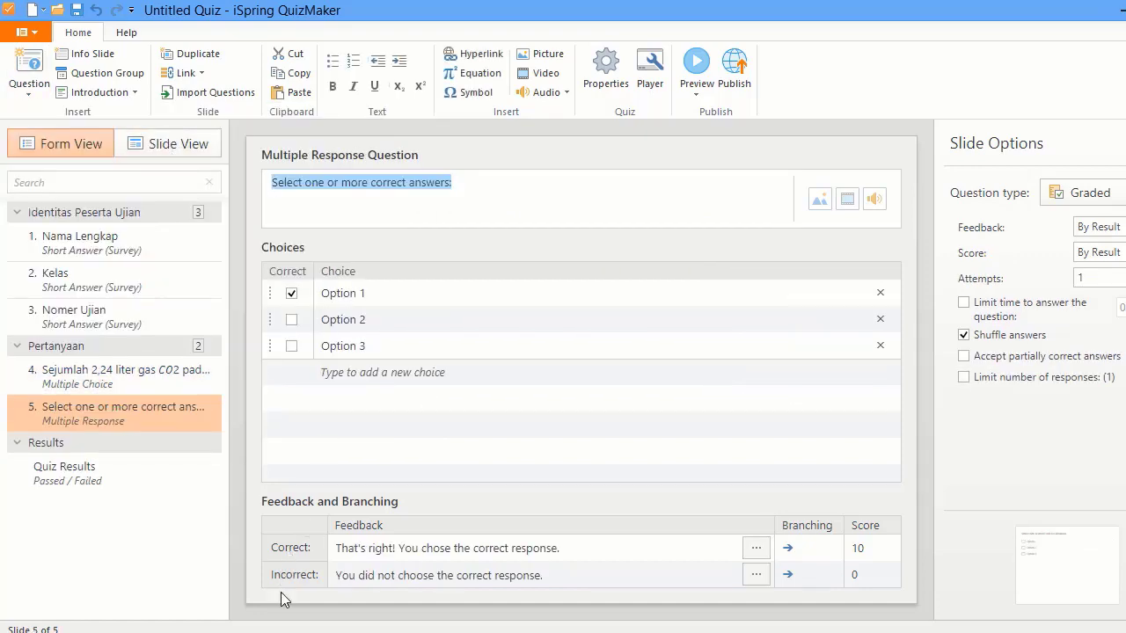
pyautogui.hotkey('alt', 'Tab')
pyautogui.scroll(-6, 394, 510)
pyautogui.moveTo(157, 295); pyautogui.dragTo(224, 355)
pyautogui.hotkey('ctrl', 'c')
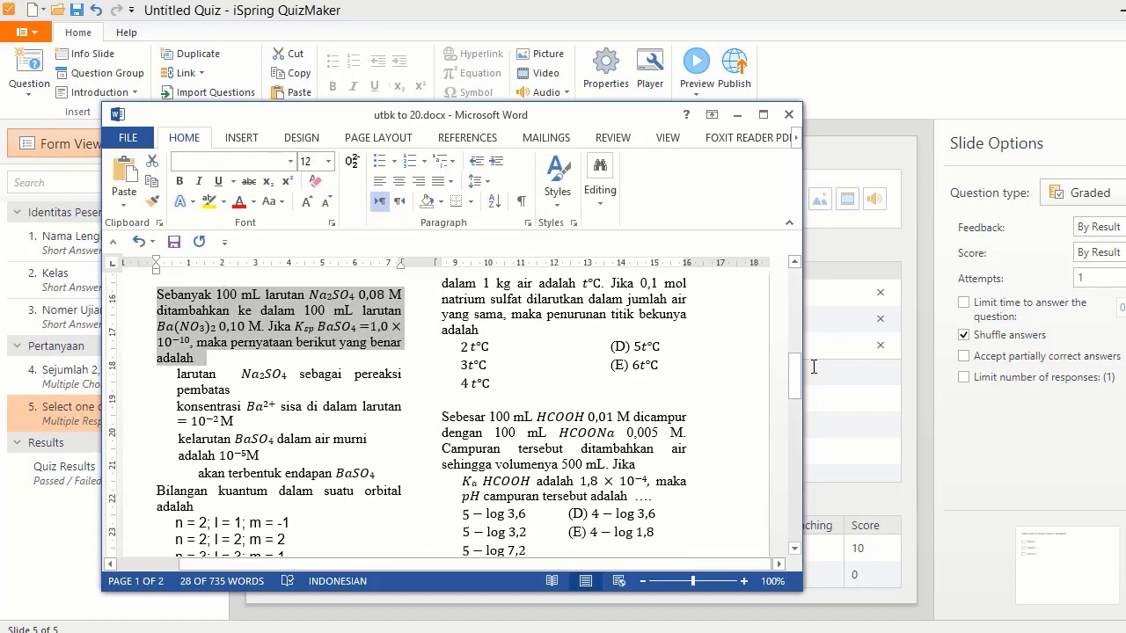
pyautogui.click(814, 366)
pyautogui.click(453, 194)
pyautogui.hotkey('ctrl', 'a')
pyautogui.hotkey('ctrl', 'v')
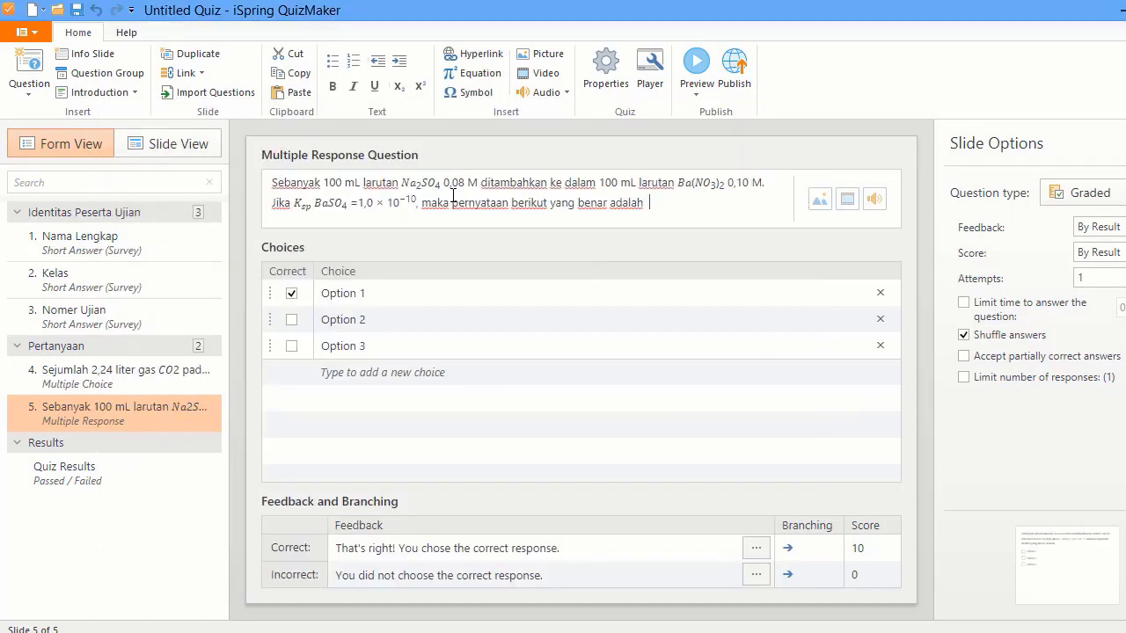
pyautogui.write('...')
# - Set the first choice to 'larutan Na2SO4 sebagai pereaksi pembatas' copied from Word
pyautogui.click(256, 553)
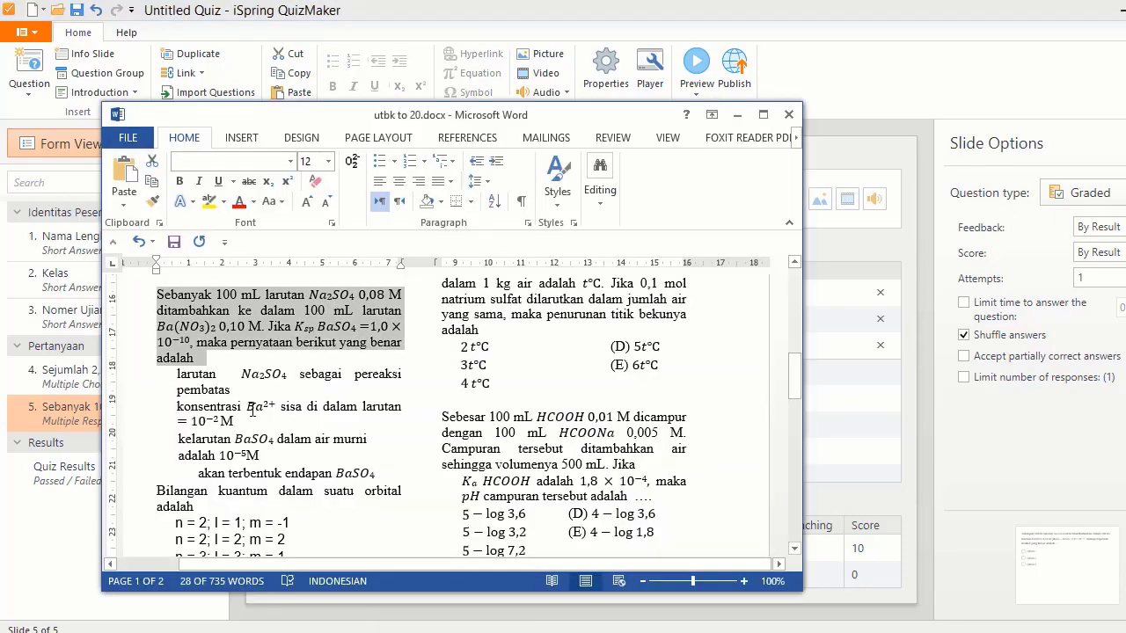
pyautogui.moveTo(174, 374)
pyautogui.mouseDown()
pyautogui.moveTo(231, 390)
pyautogui.moveTo(179, 379)
pyautogui.mouseUp()
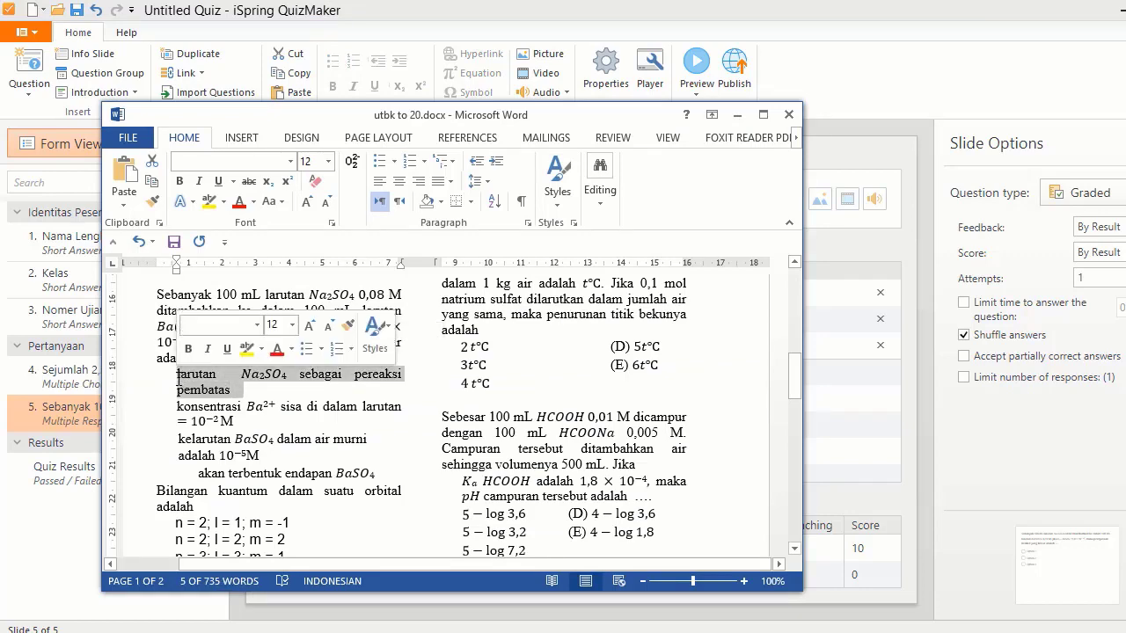
pyautogui.click(962, 464)
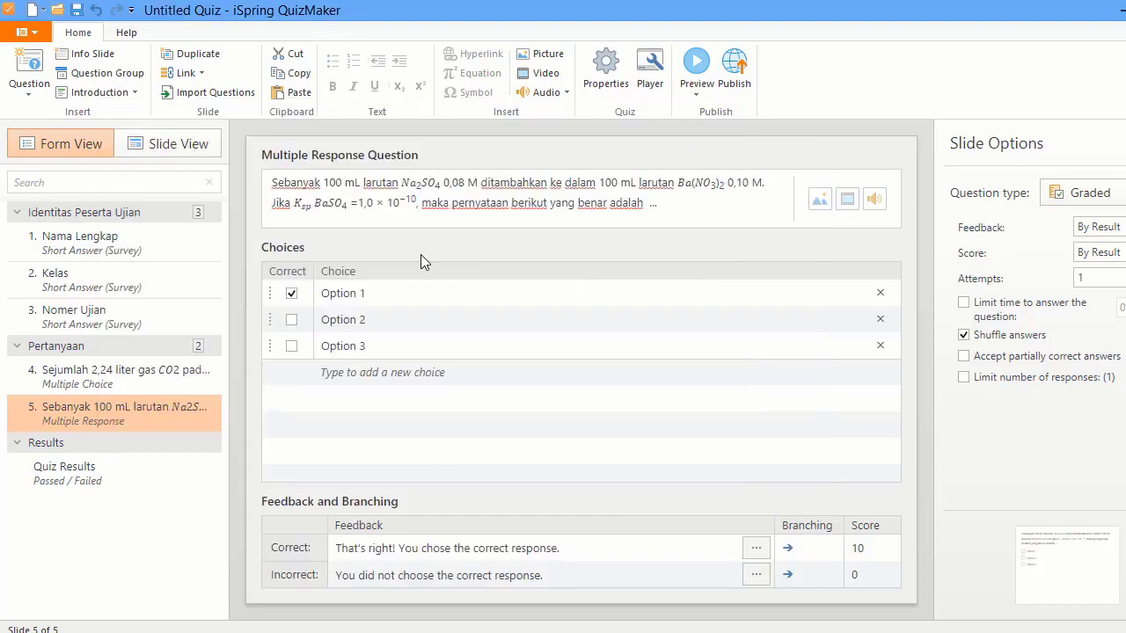
pyautogui.click(346, 293)
pyautogui.hotkey('ctrl', 'a')
pyautogui.hotkey('ctrl', 'v')
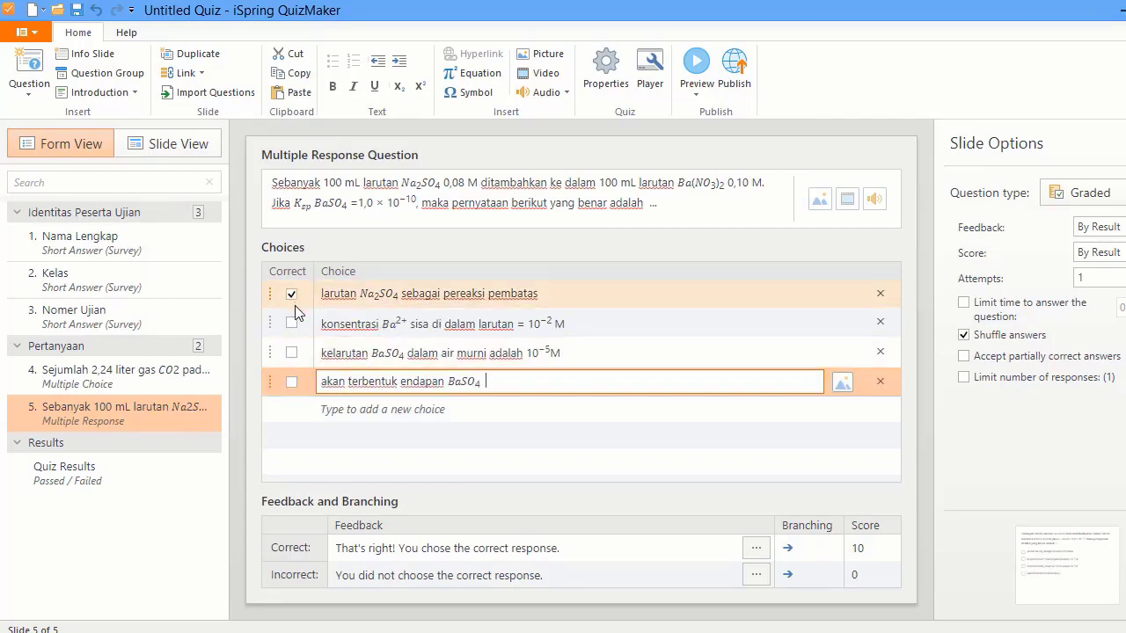
# - Mark the Ba2+ concentration and BaSO4 precipitate choices correct and untick the first choice
pyautogui.click(294, 322)
pyautogui.click(293, 292)
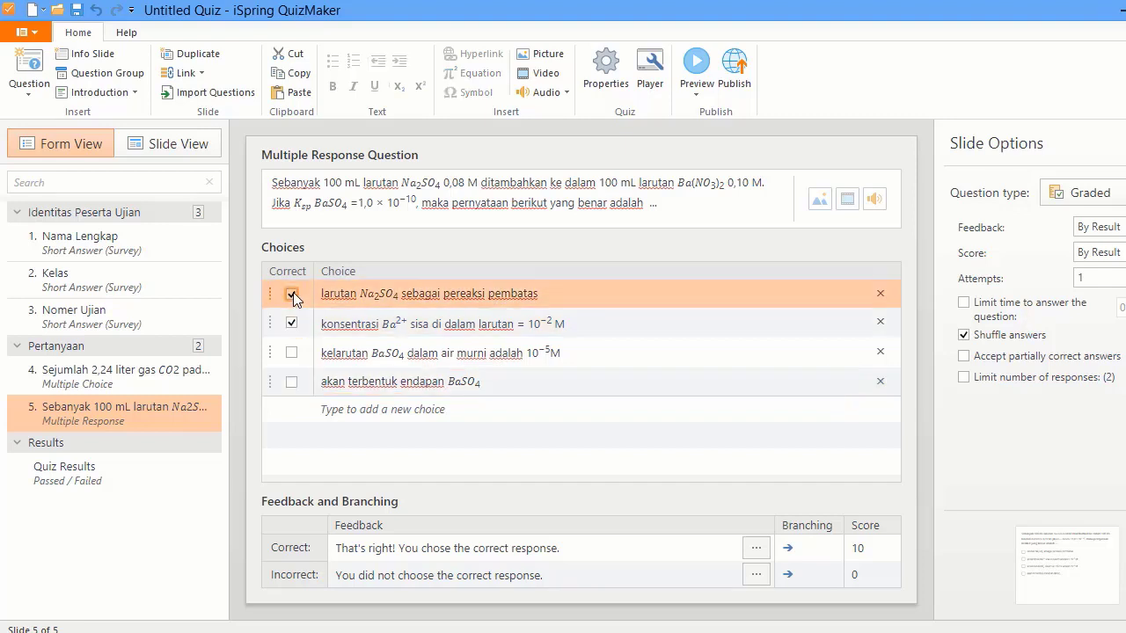
pyautogui.click(291, 383)
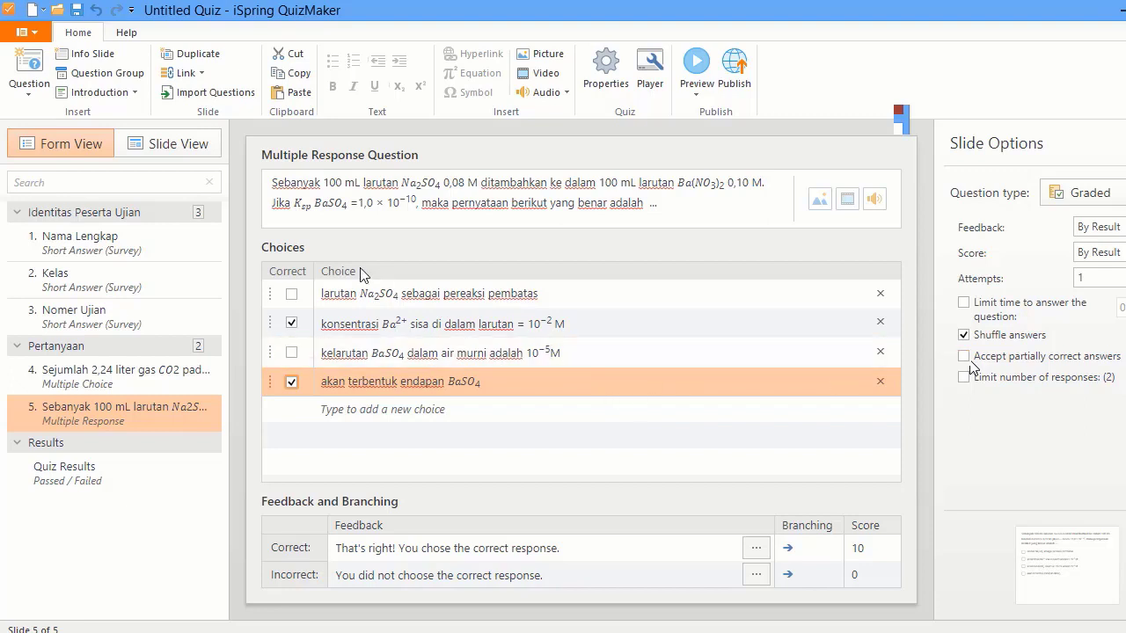
pyautogui.click(194, 421)
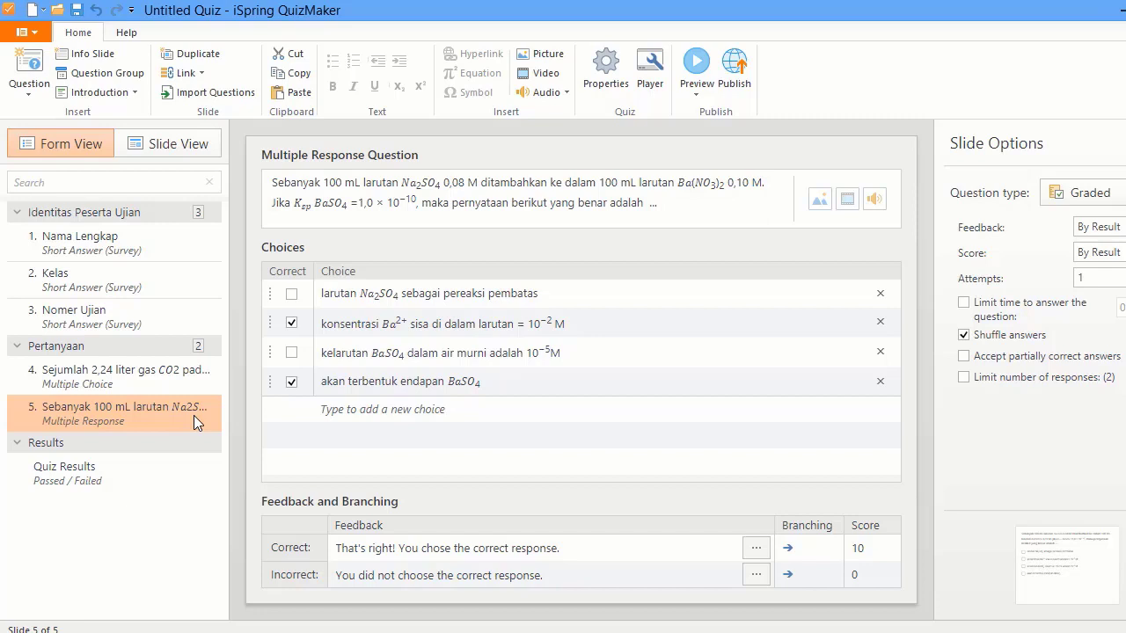
# - Add a multiple-choice slide with the lalaju.JPG picture, then select the reaction-rate paragraph in Word
pyautogui.click(27, 104)
pyautogui.click(71, 172)
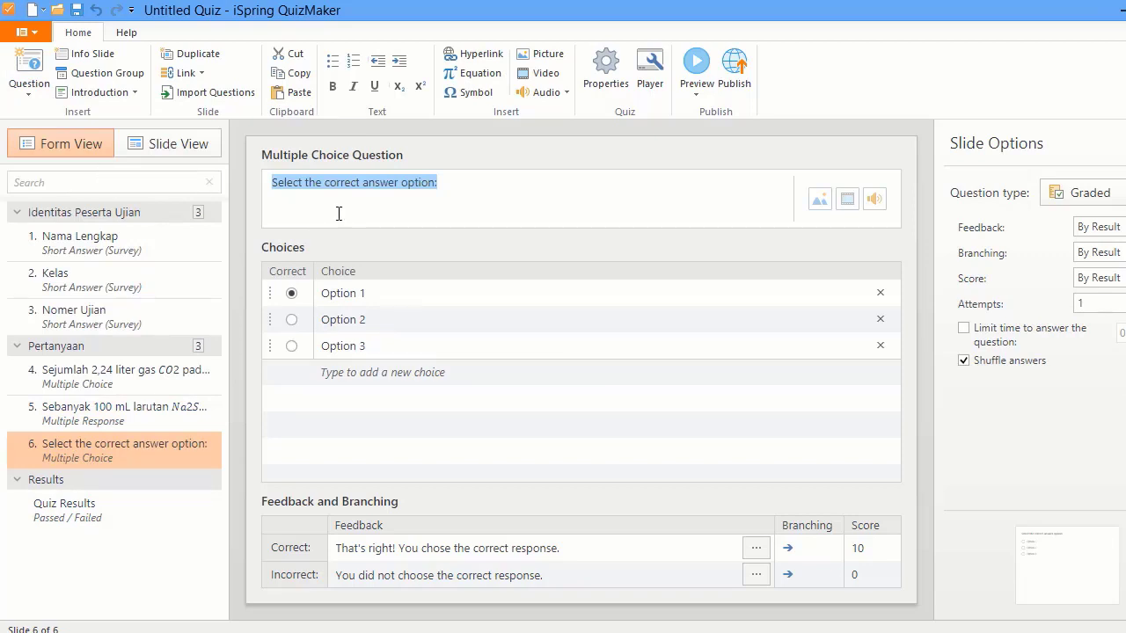
pyautogui.click(816, 202)
pyautogui.click(544, 238)
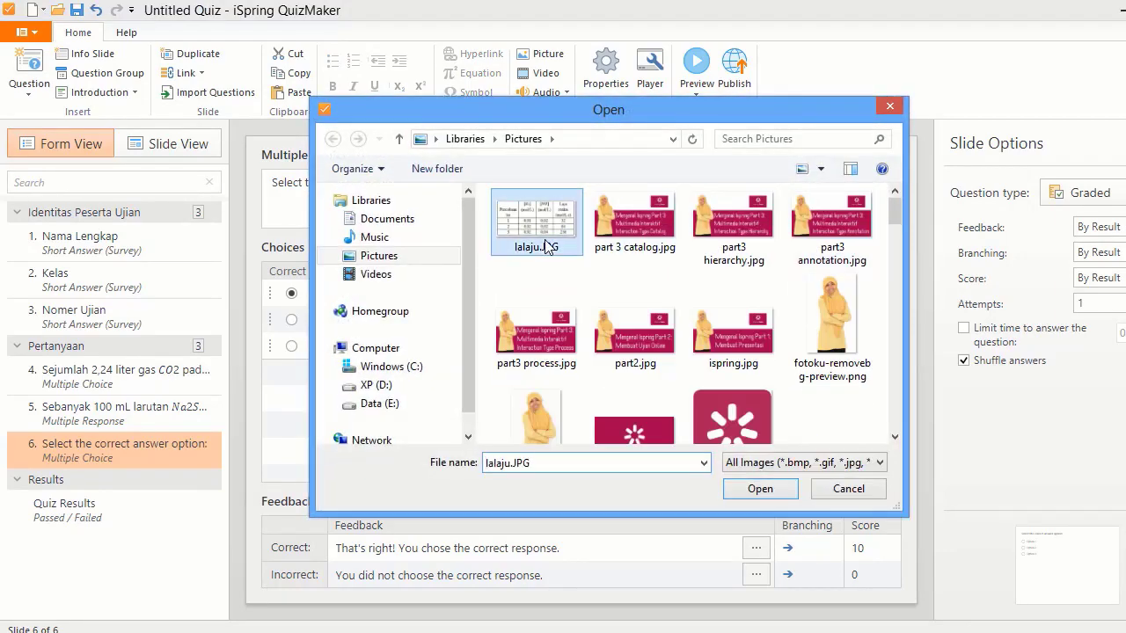
pyautogui.click(753, 489)
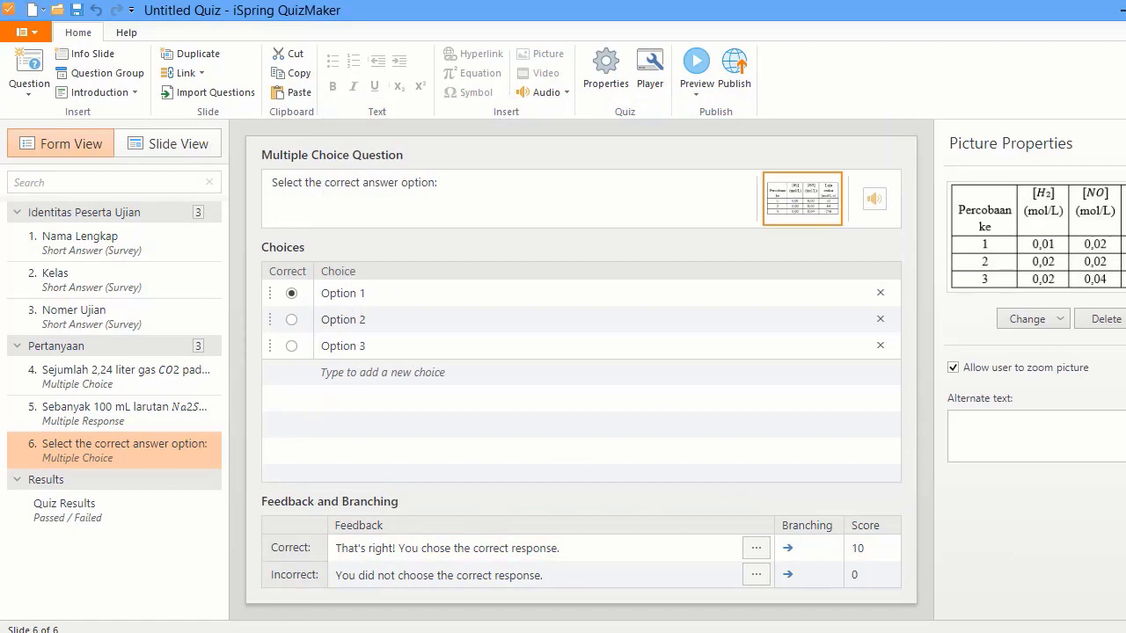
pyautogui.hotkey('alt', 'Tab')
pyautogui.moveTo(159, 309); pyautogui.dragTo(394, 341)
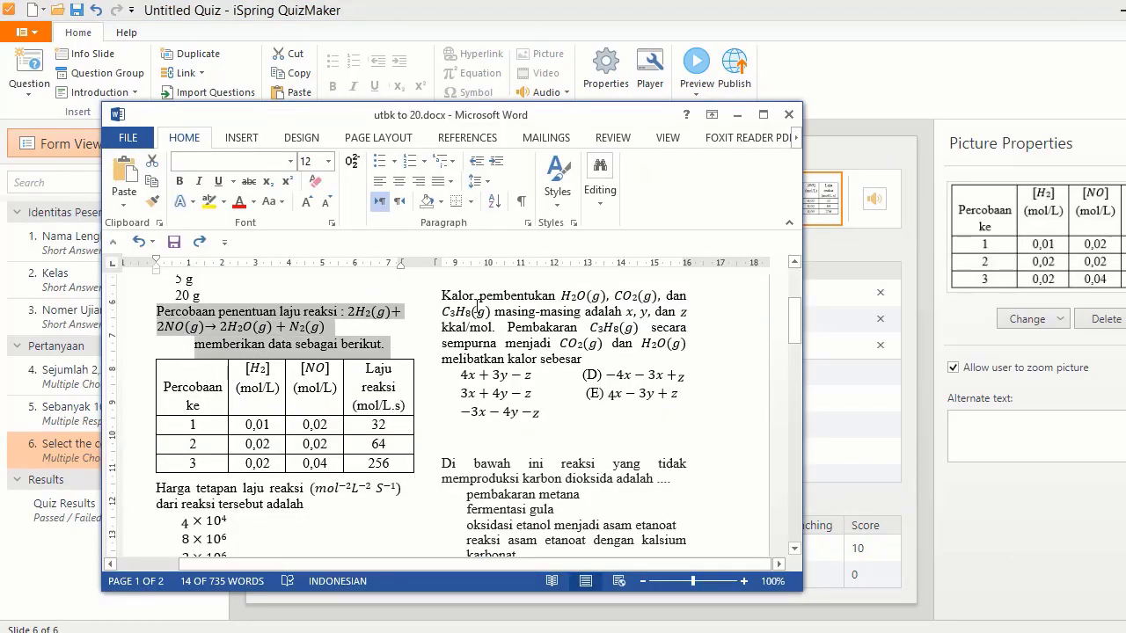
# - Replace the slide 6 placeholder prompt with the copied reaction-rate question text
pyautogui.hotkey('alt', 'Tab')
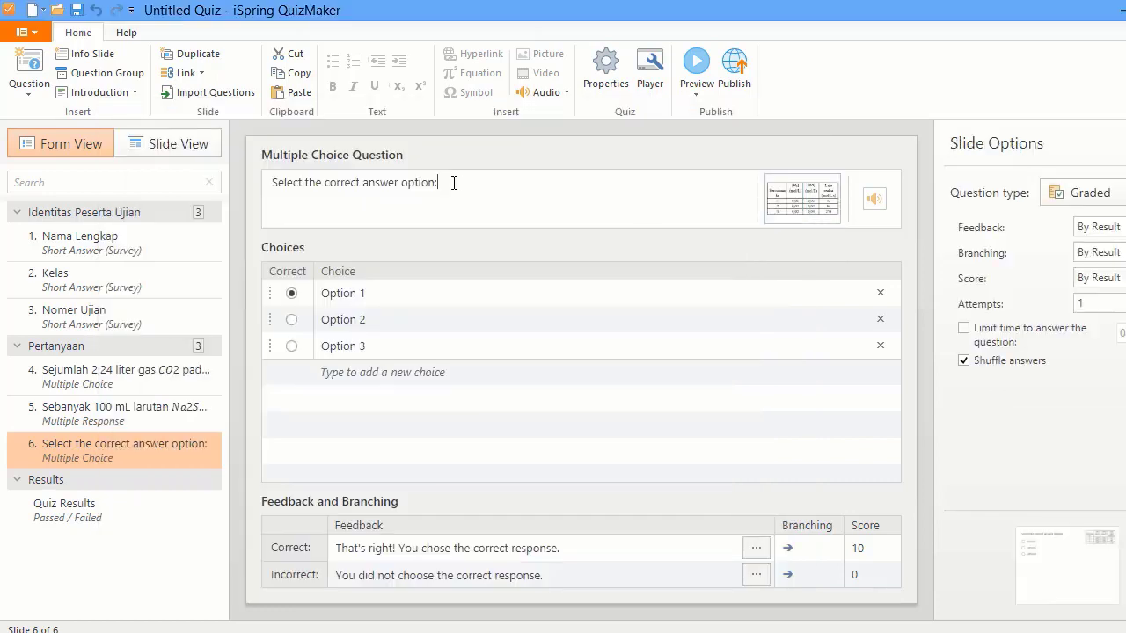
pyautogui.tripleClick(455, 182)
pyautogui.hotkey('ctrl', 'v')
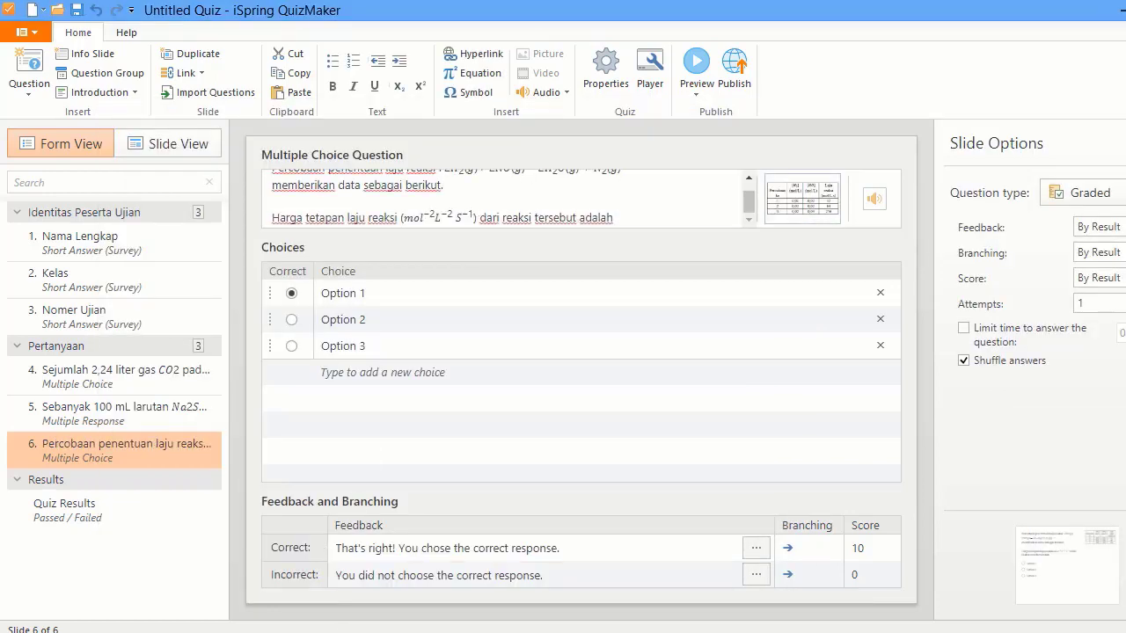
# - Select the answer values in Word and mark 2 × 10⁶ as the correct choice
pyautogui.hotkey('alt', 'Tab')
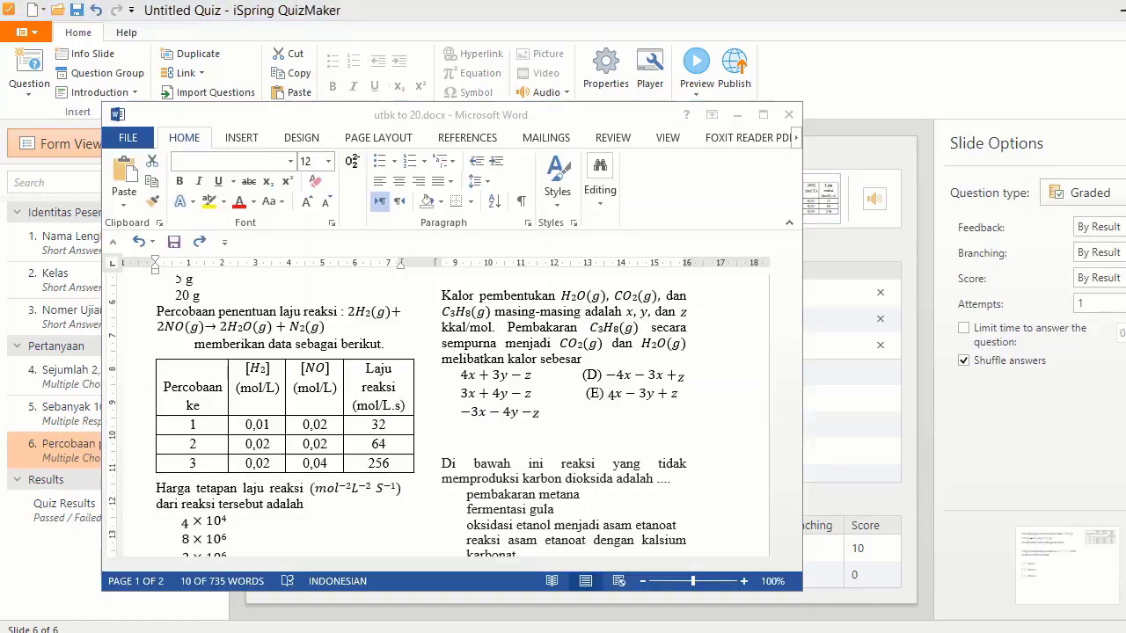
pyautogui.moveTo(180, 522); pyautogui.dragTo(233, 339)
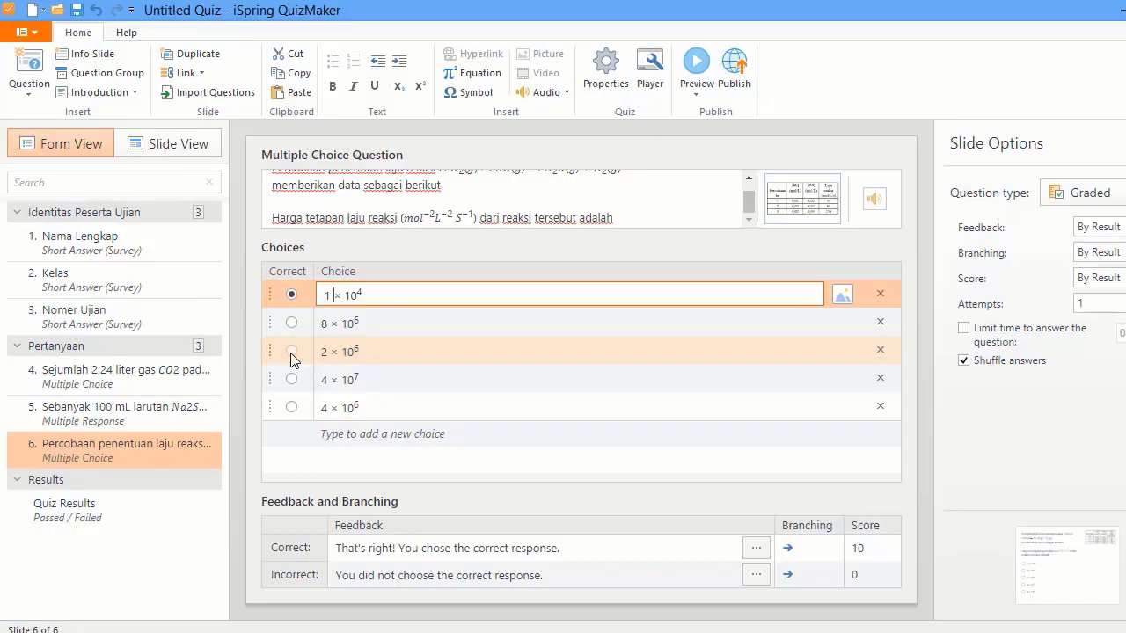
pyautogui.click(291, 351)
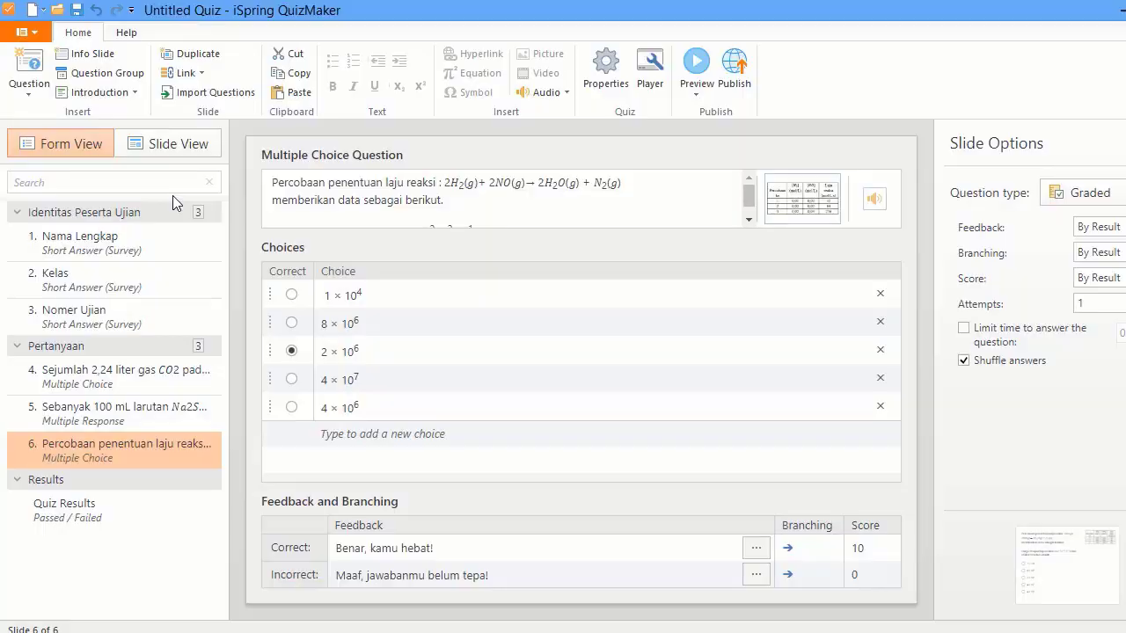
# - Add a matching slide 7 prompting 'Jodohkan gambar berikut dengan deskripsinya dengan tepat!', fixing the 'Jdohkan' typo
pyautogui.click(36, 92)
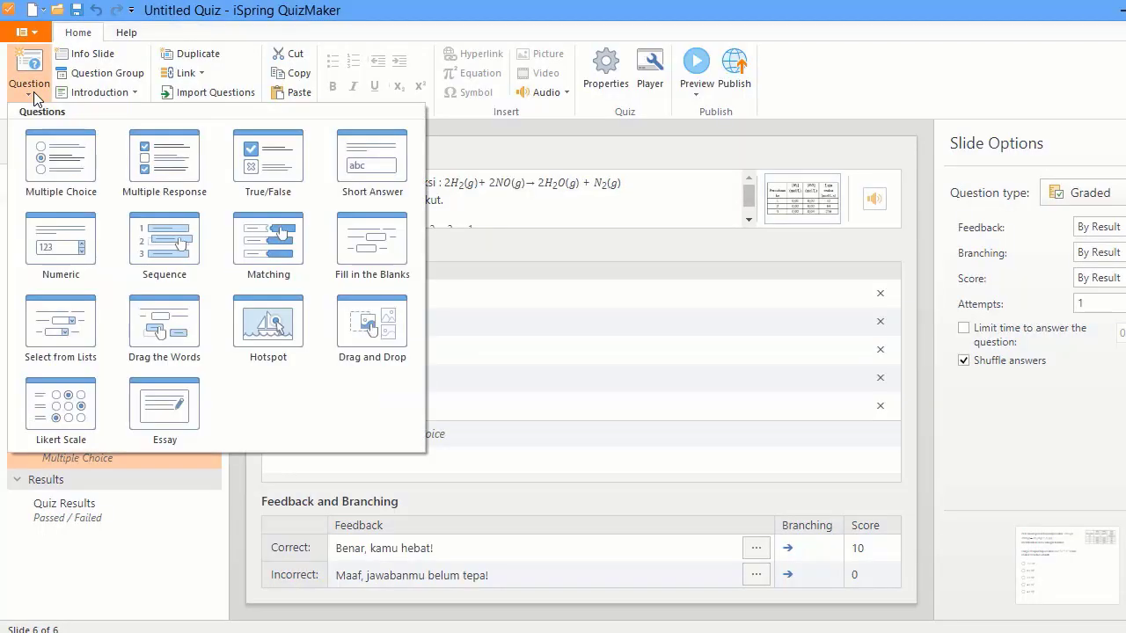
pyautogui.click(275, 233)
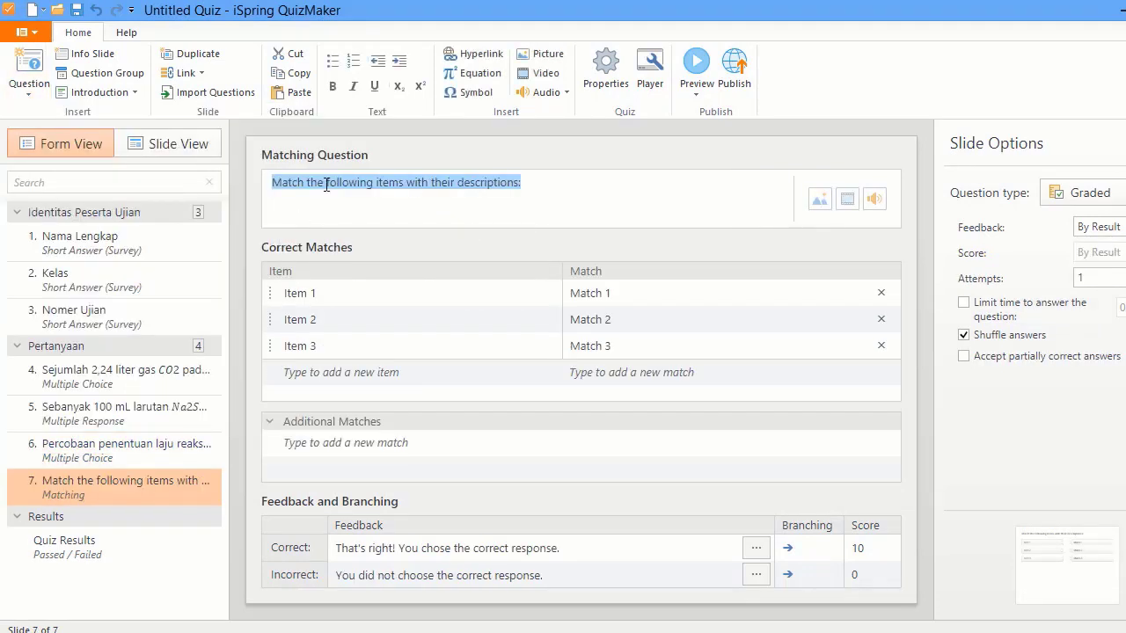
pyautogui.write('Jd')
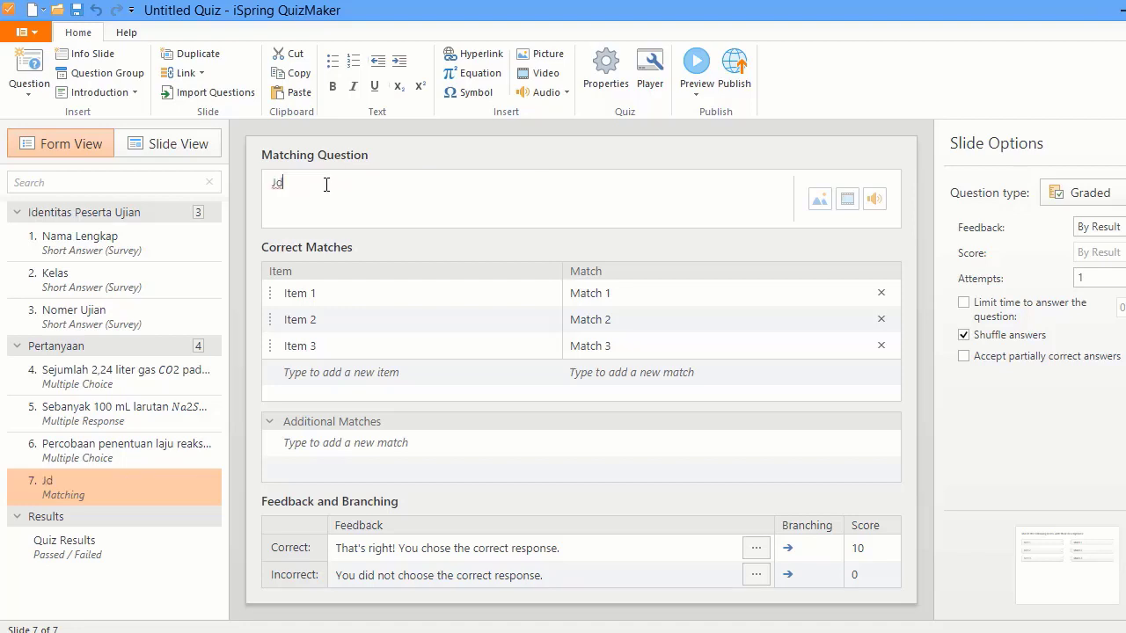
pyautogui.write('ohkan gamba')
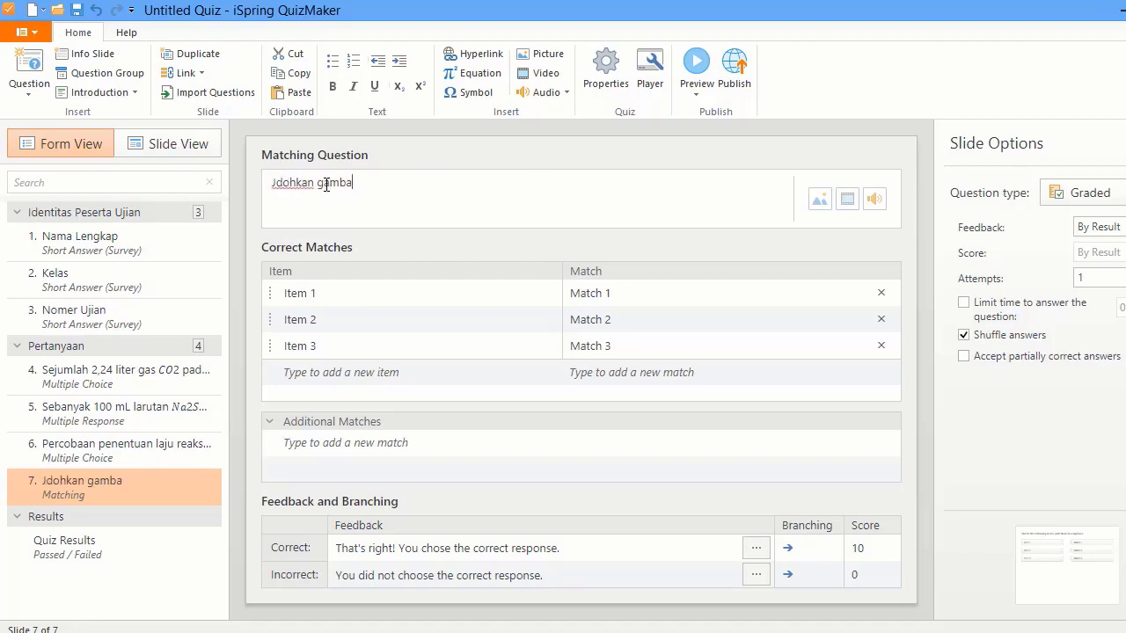
pyautogui.write('r berikut dengan')
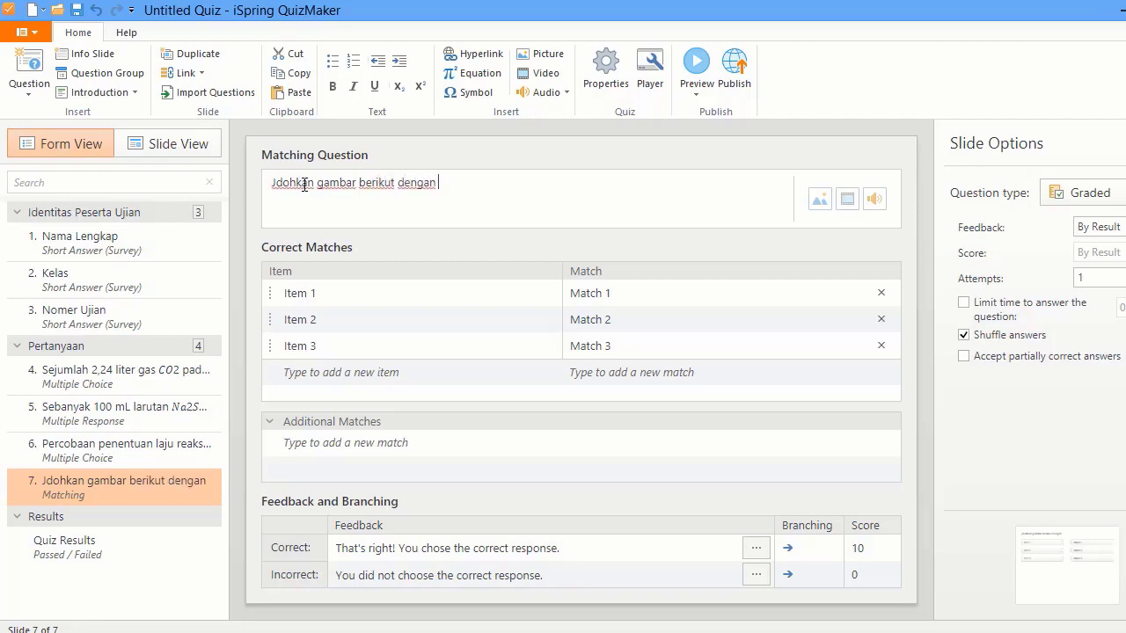
pyautogui.click(277, 184)
pyautogui.write('ohkan gambar berikut dengan')
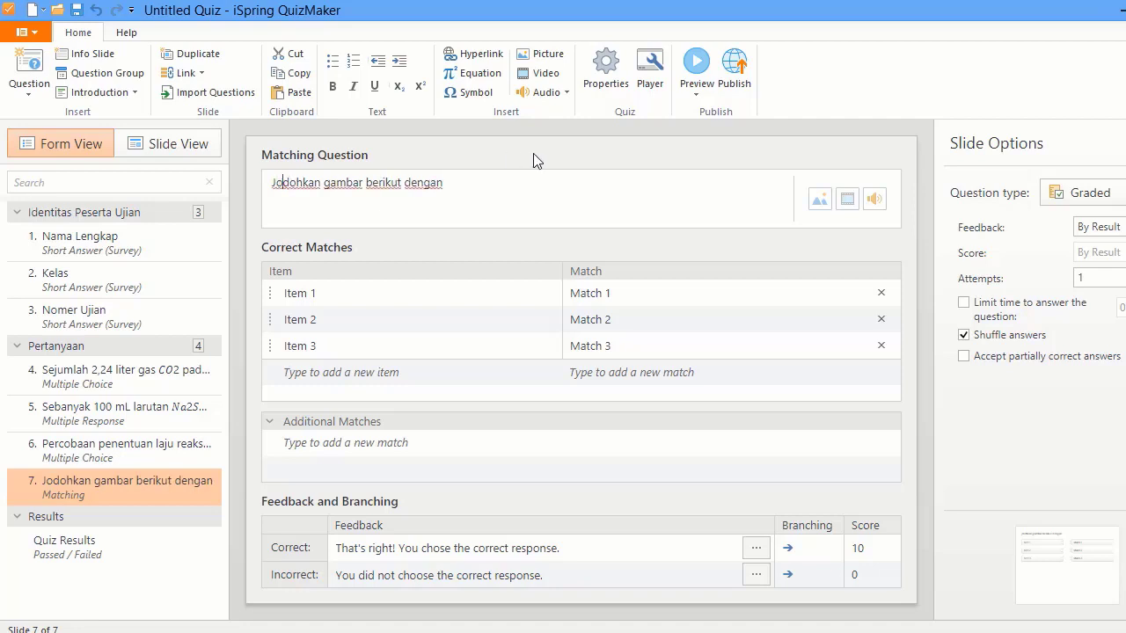
pyautogui.write(' deskripsinya dengan tepat!')
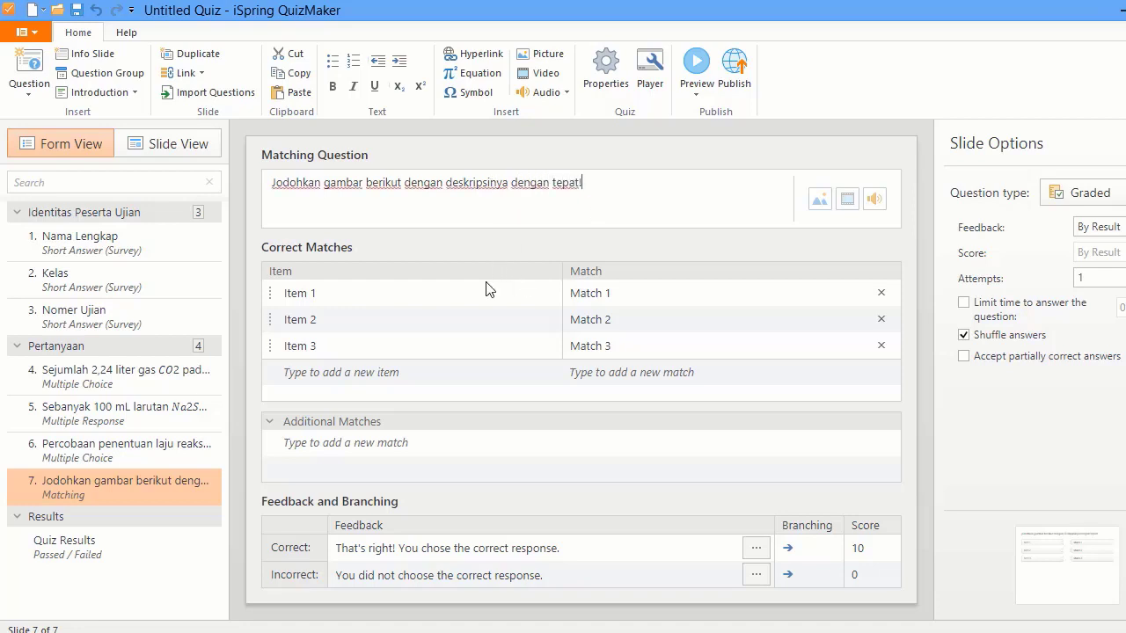
# - Attach the parfum picture to the first matching item
pyautogui.click(539, 296)
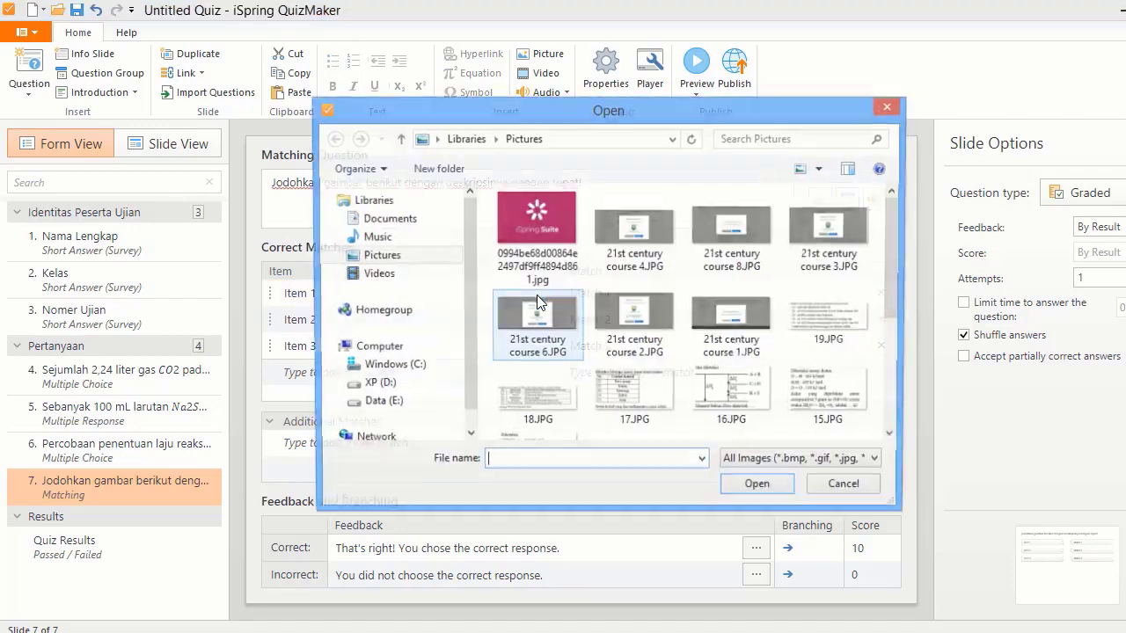
pyautogui.moveTo(892, 211); pyautogui.dragTo(890, 369)
pyautogui.click(762, 365)
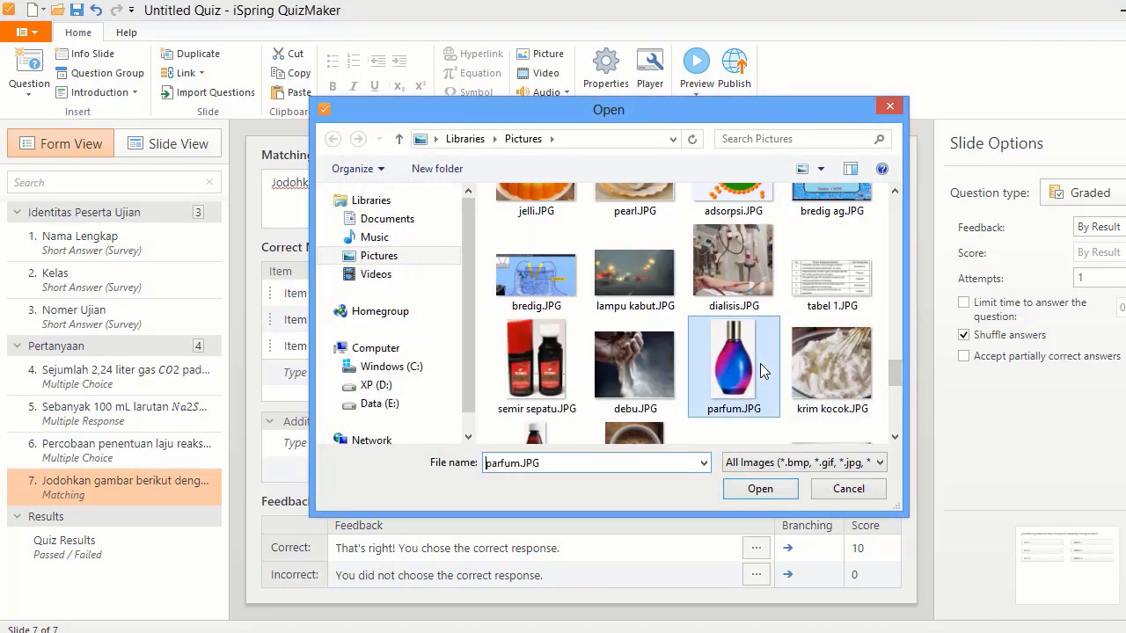
pyautogui.click(755, 497)
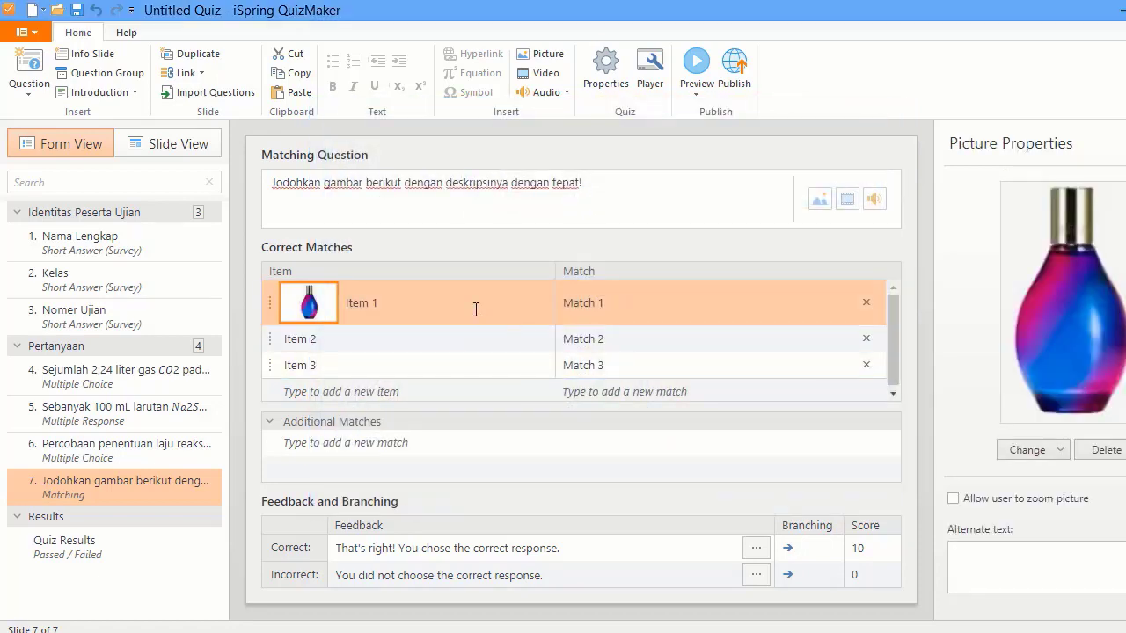
# - Name the first item 'Parfum' and its match 'Aerosol', then select the Correct score cell
pyautogui.click(475, 309)
pyautogui.write('PArfum')
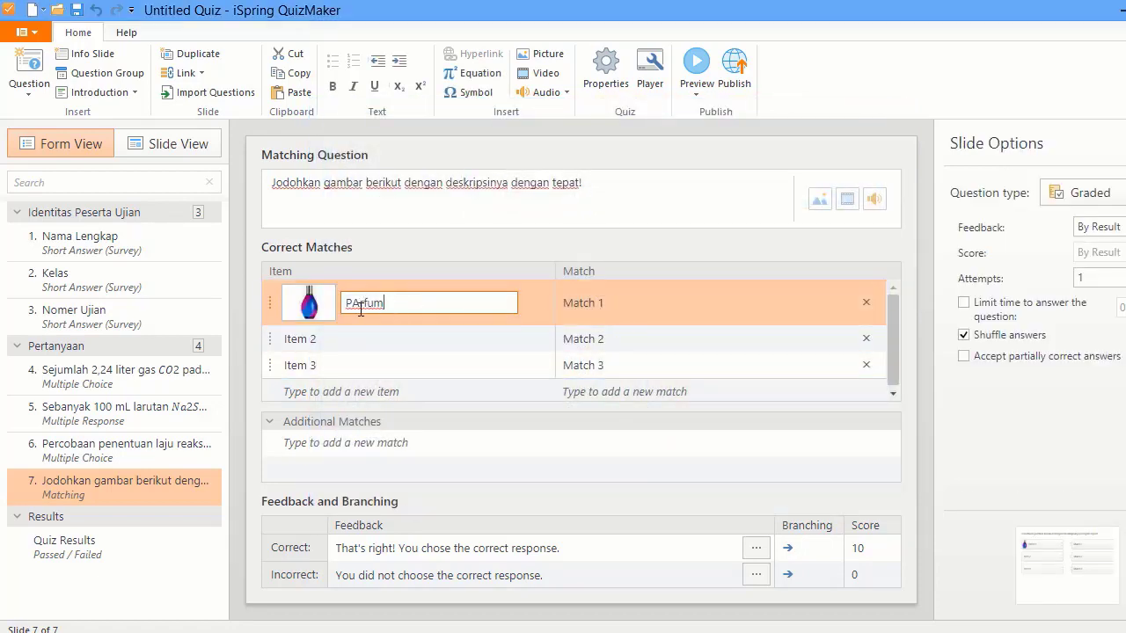
pyautogui.click(360, 304)
pyautogui.press('BackSpace')
pyautogui.write('a')
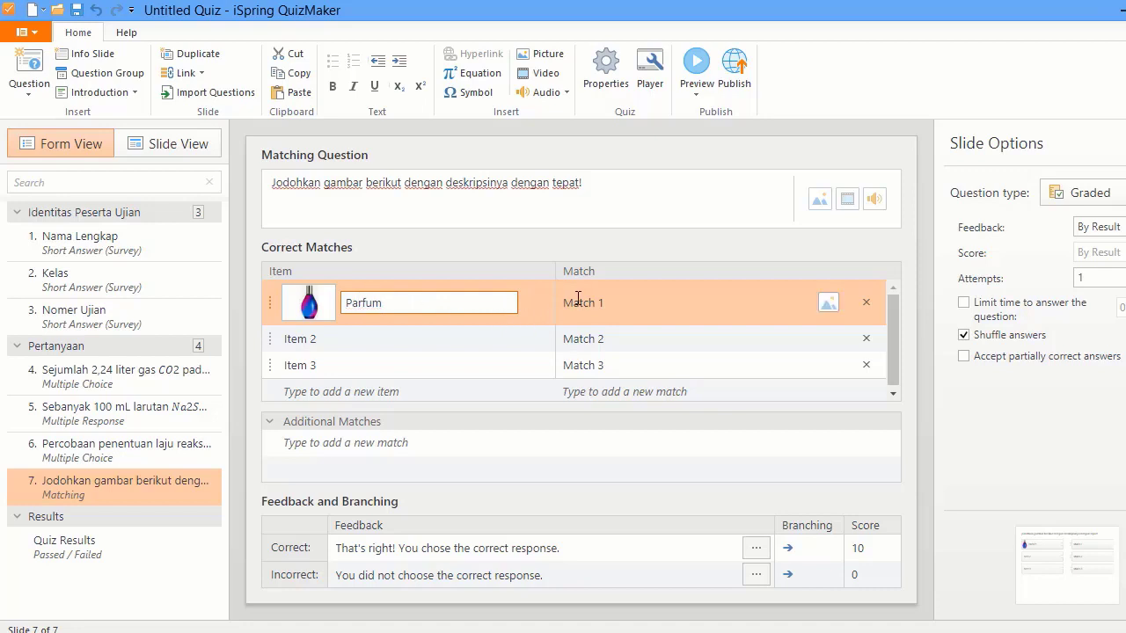
pyautogui.click(578, 302)
pyautogui.hotkey('ctrl', 'a')
pyautogui.write('Aerosol')
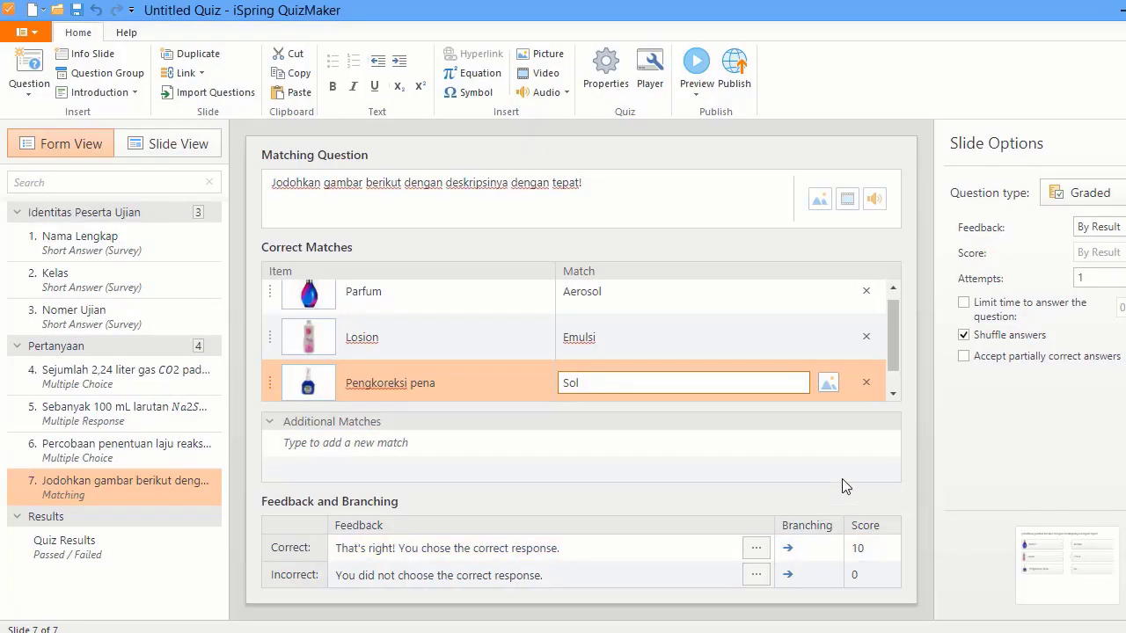
pyautogui.click(877, 555)
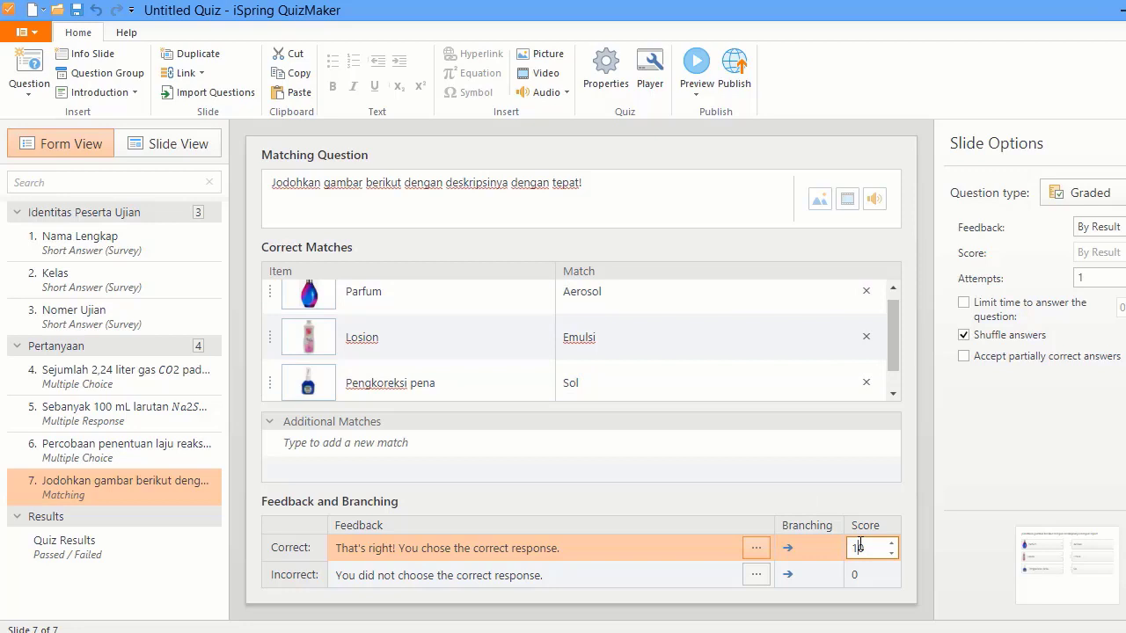
# - Set the correct score to 30 and accept partially correct answers with feedback 'Belum benar, sedikit lagi'
pyautogui.write('3')
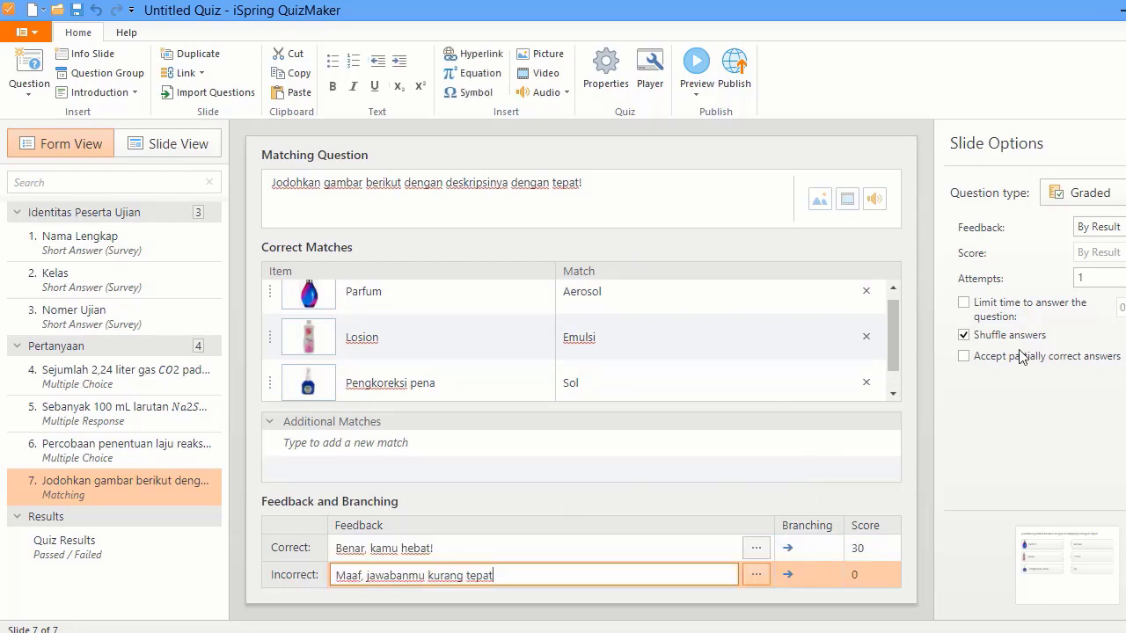
pyautogui.click(971, 363)
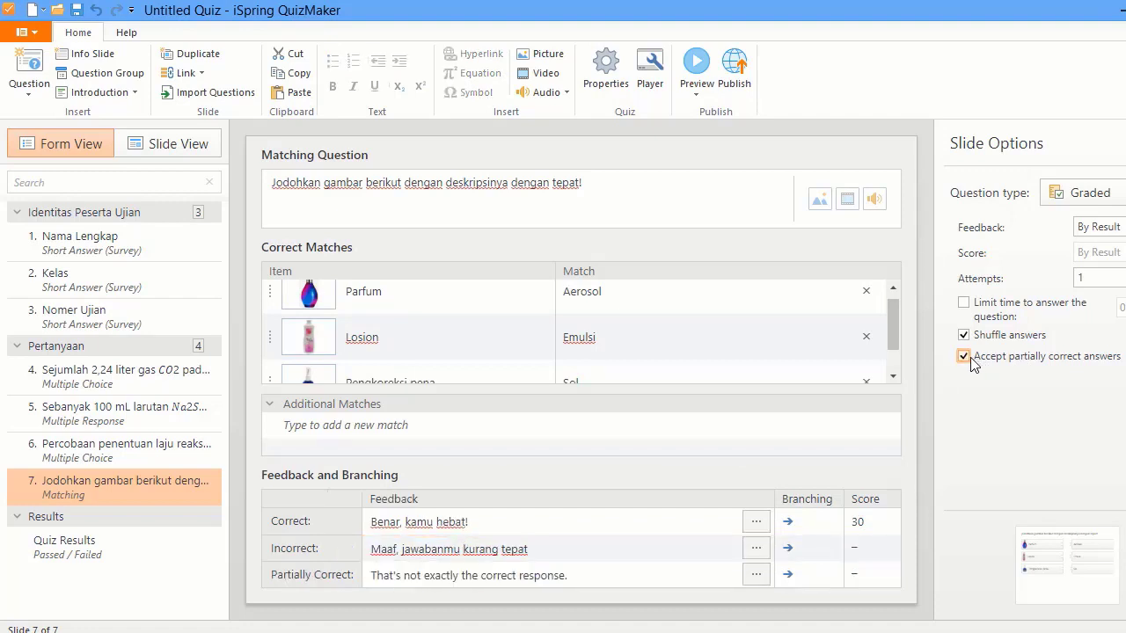
pyautogui.moveTo(568, 575); pyautogui.dragTo(368, 579)
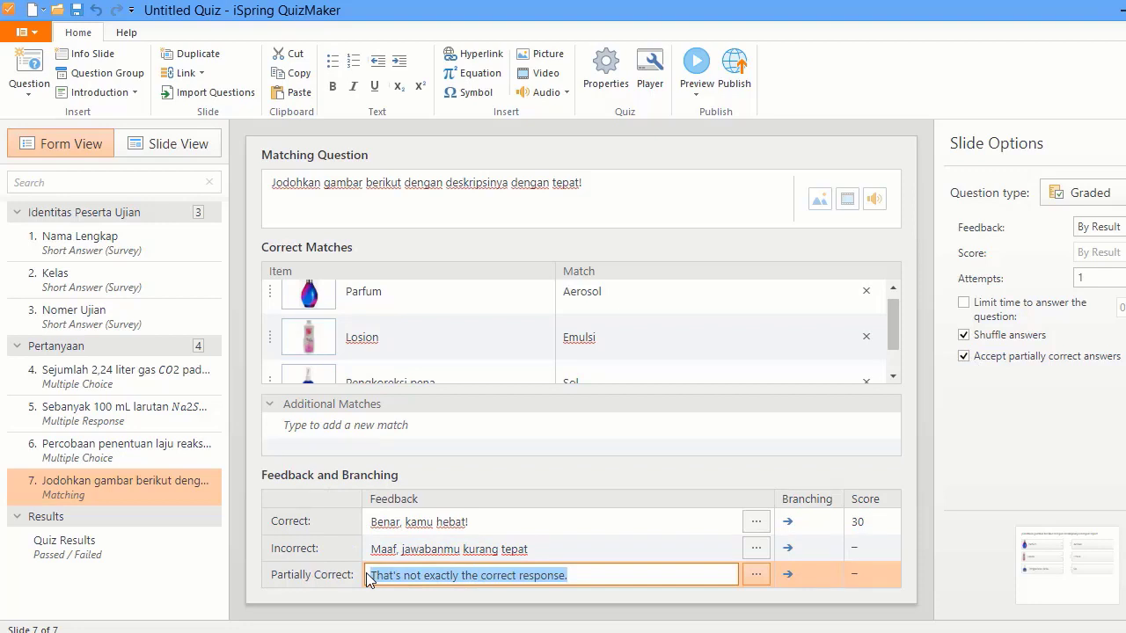
pyautogui.write('Belum')
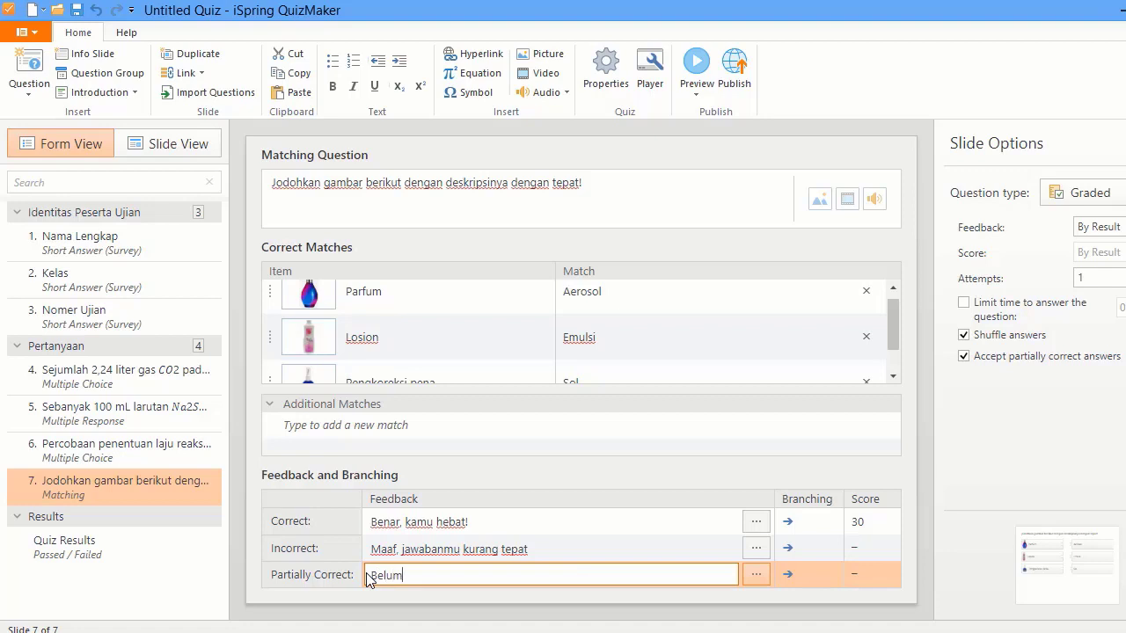
pyautogui.write(' benar, sedikit lagi!')
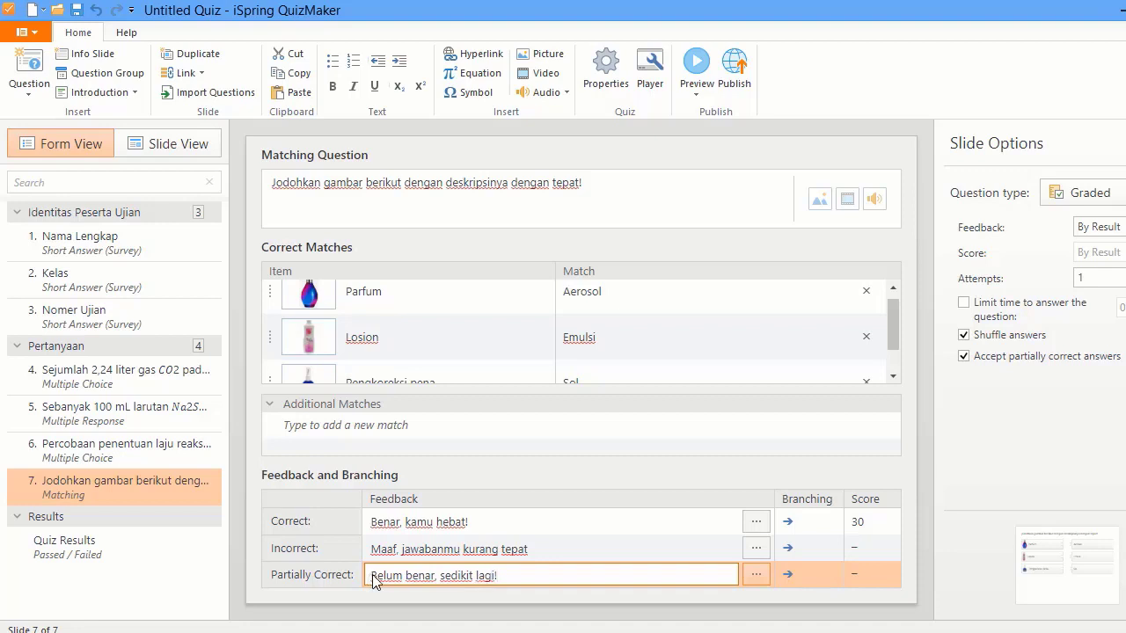
# - Change the partial feedback to 'Kurang tepat, sedikit lagi!' and open the Quiz Results slide
pyautogui.doubleClick(388, 577)
pyautogui.write('Kurang ')
pyautogui.write('tepat')
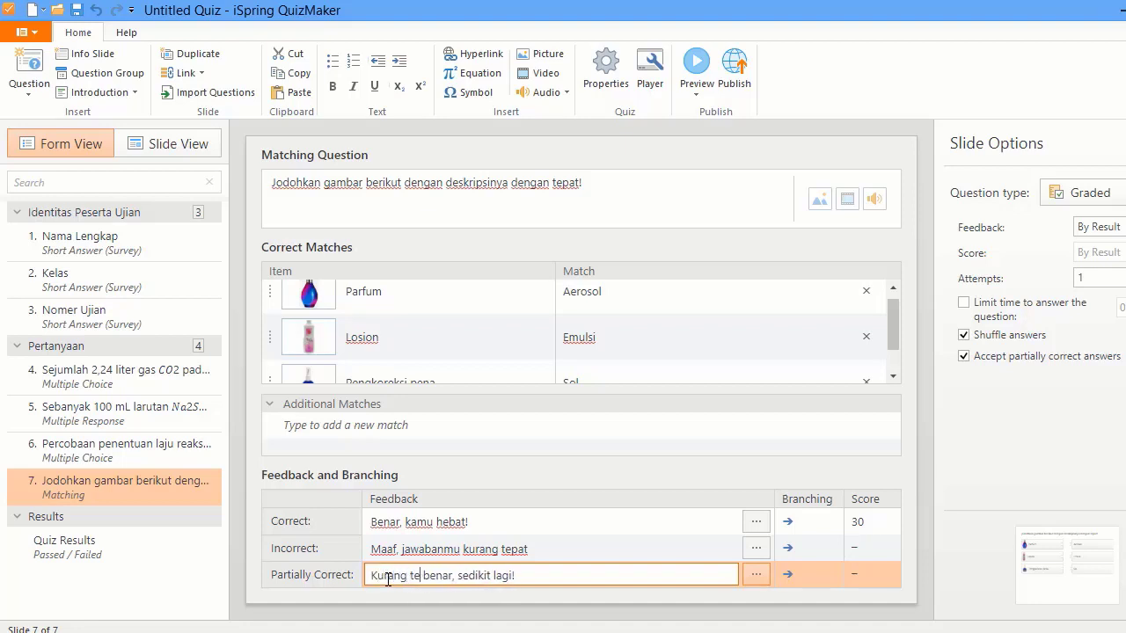
pyautogui.press('Delete')
pyautogui.press('Delete')
pyautogui.press('Delete')
pyautogui.press('Delete')
pyautogui.press('Delete')
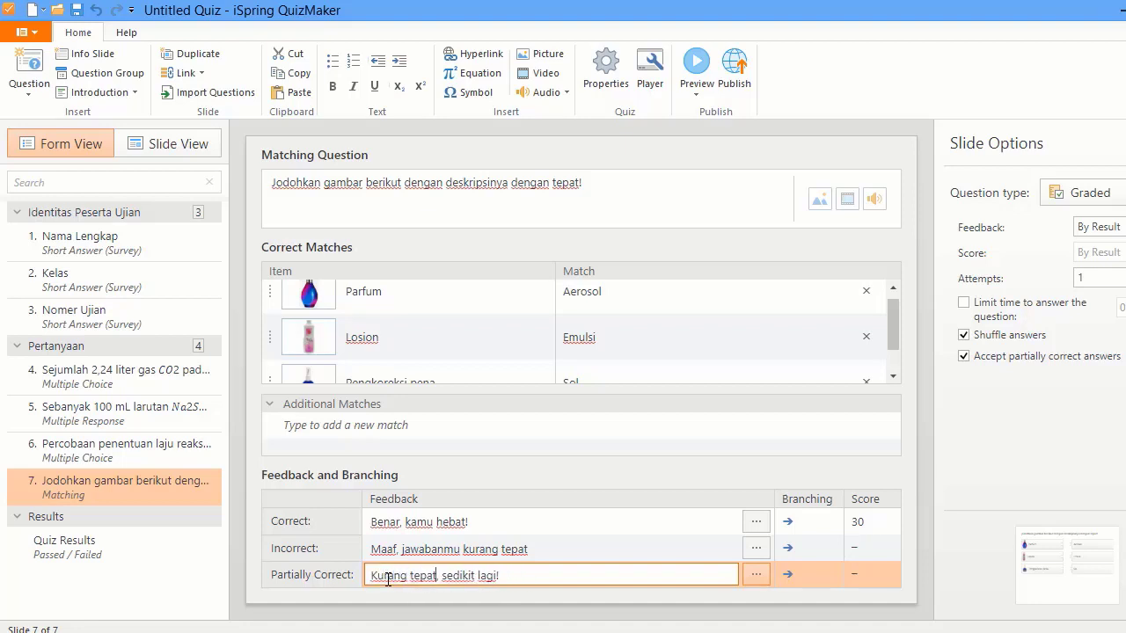
pyautogui.click(907, 426)
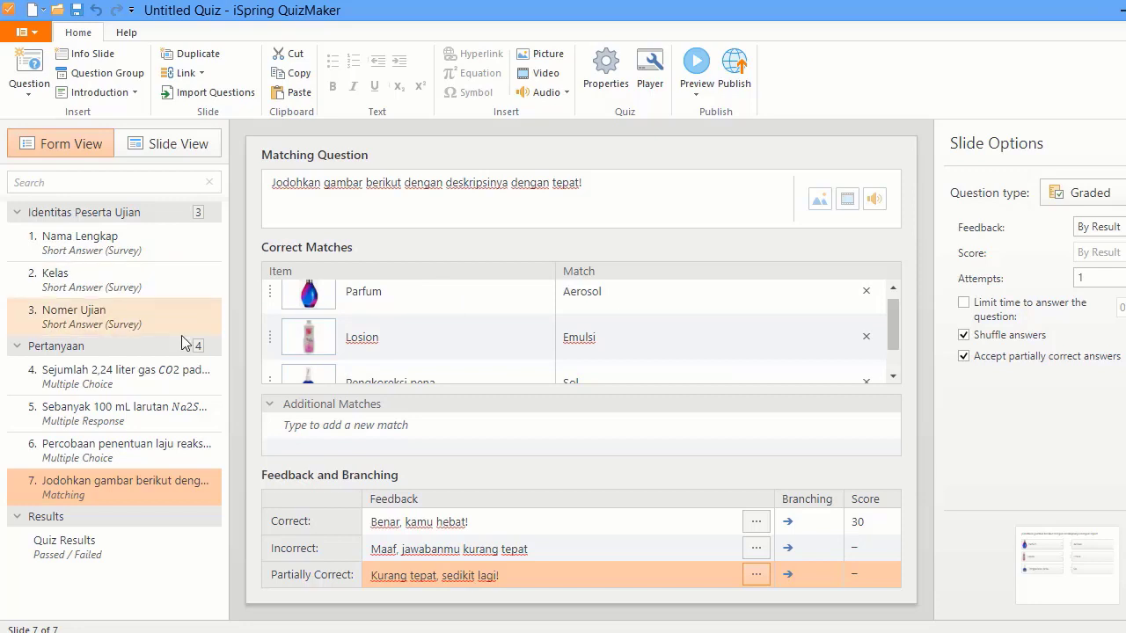
pyautogui.click(94, 517)
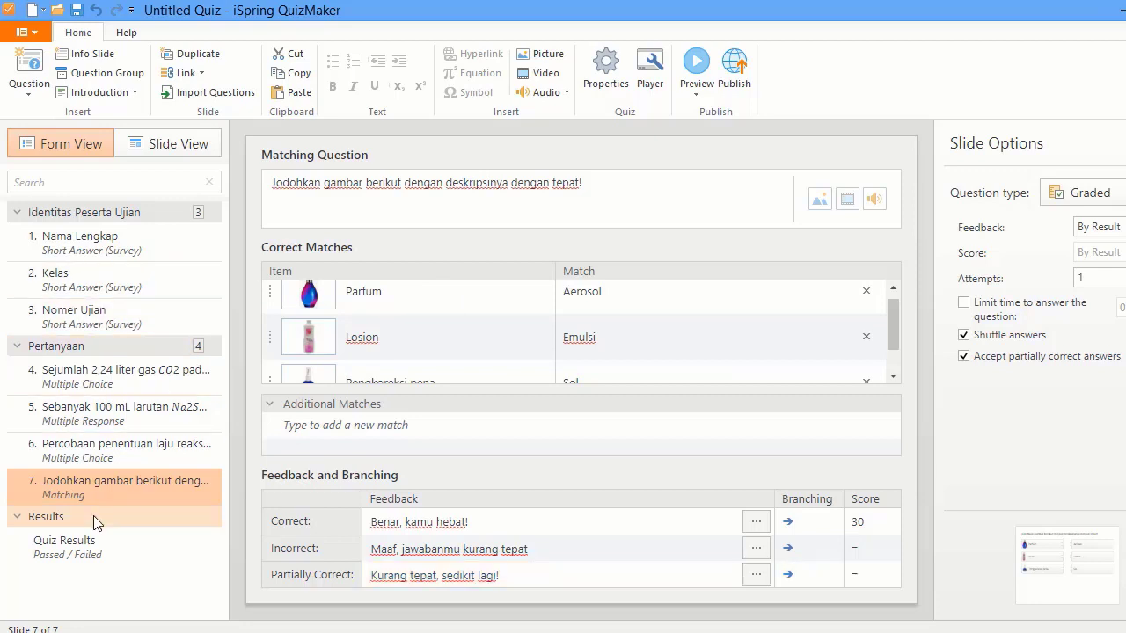
pyautogui.click(72, 542)
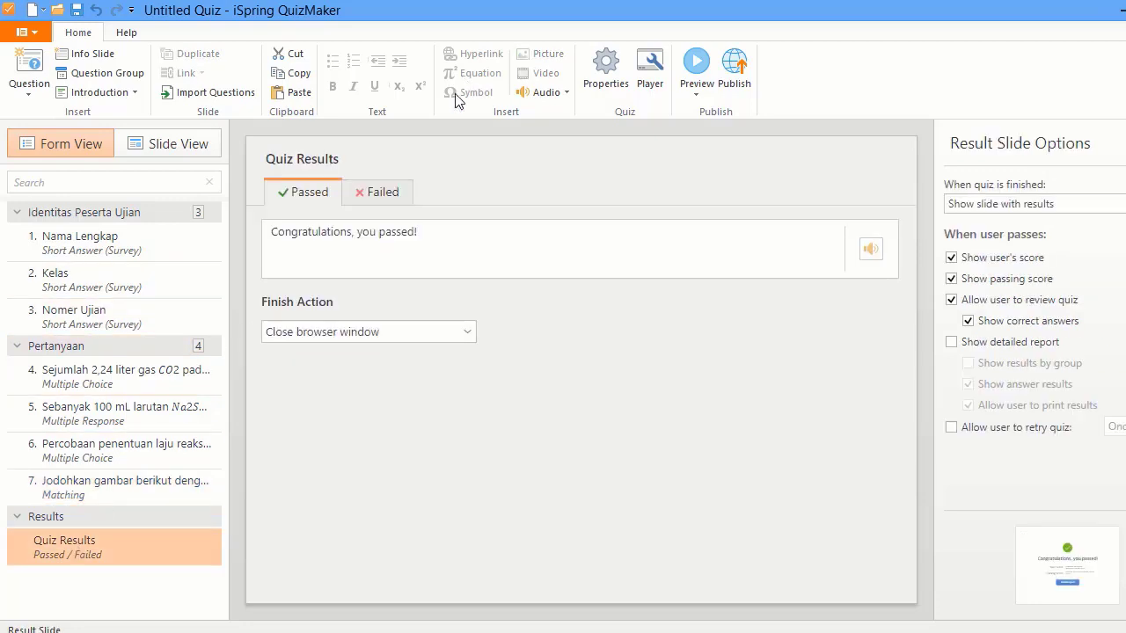
# - Replace the passed message with 'Delamat, kamu lulus!'
pyautogui.click(328, 234)
pyautogui.hotkey('ctrl', 'a')
pyautogui.write('Dela')
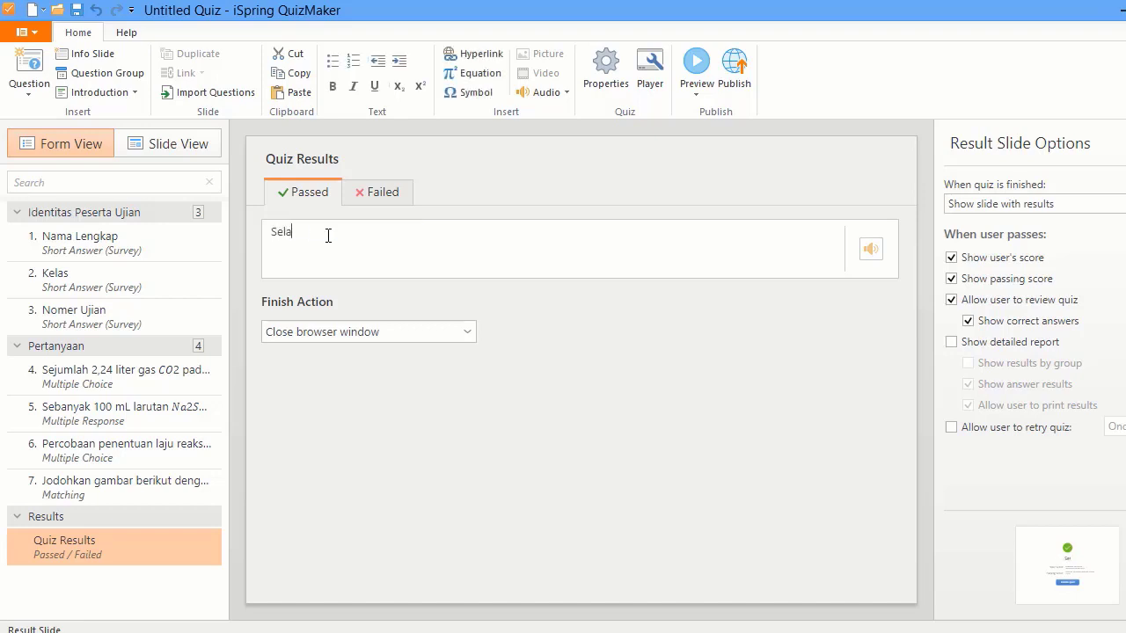
pyautogui.write('mat, kamu lulus!')
# - Paste 'Maaf nilaimu dibawah KKM, belajar lagi ya!' as the failed message and hide correct answers
pyautogui.click(378, 193)
pyautogui.click(329, 228)
pyautogui.hotkey('ctrl', 'a')
pyautogui.write('Maaf nilaimu dibawah KKM, belajar lagi ya!')
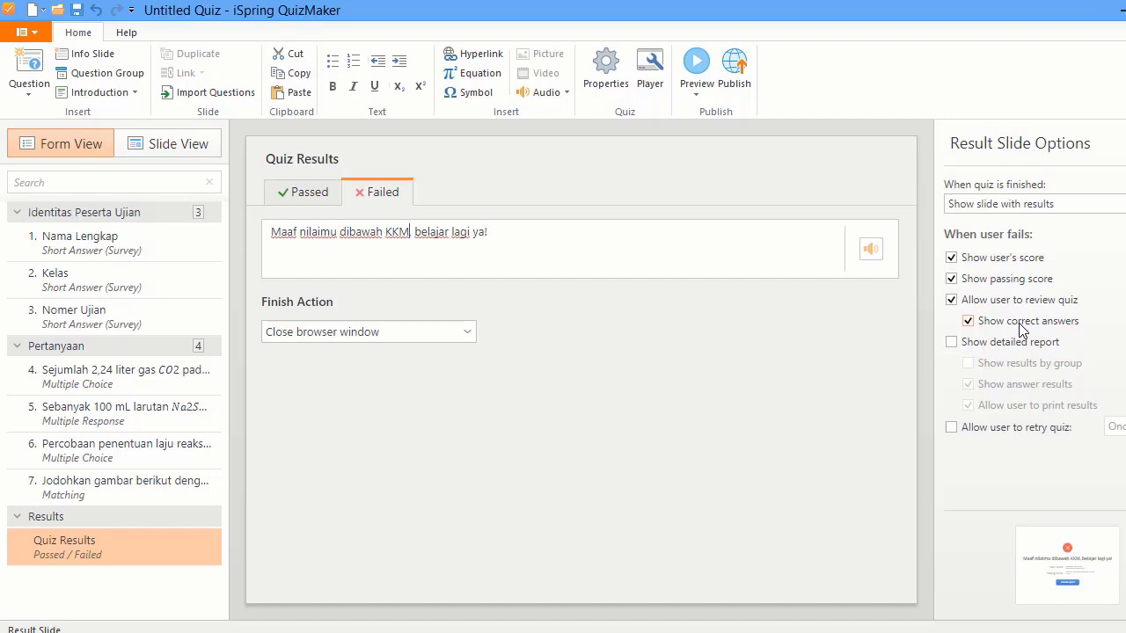
pyautogui.click(967, 322)
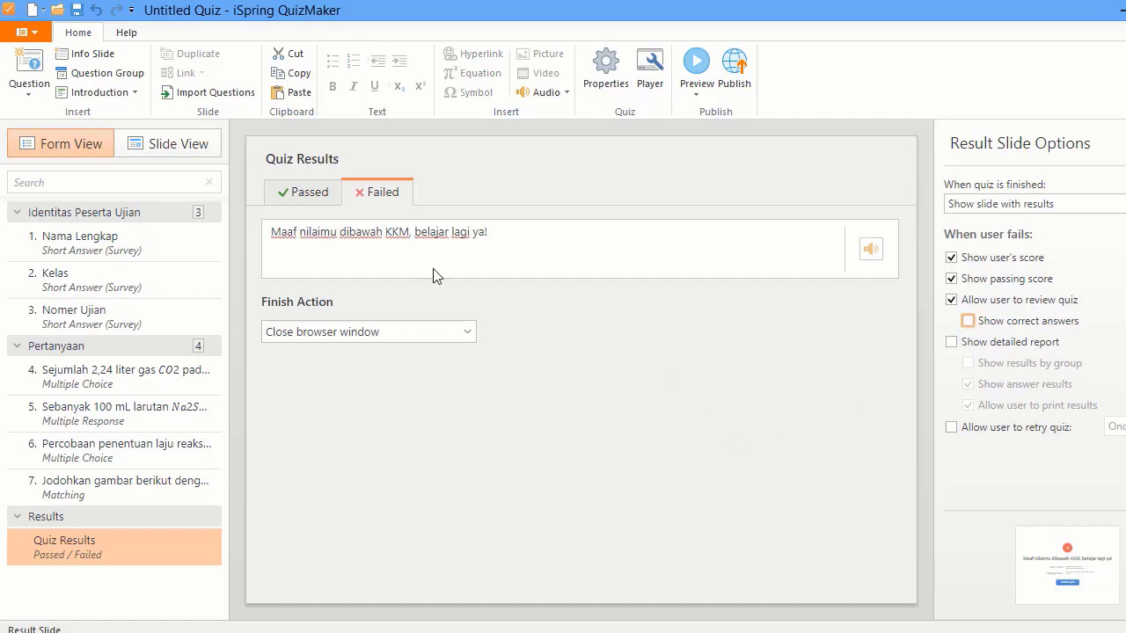
# - Switch to Slide View and select the Nama Lengkap slide
pyautogui.click(177, 143)
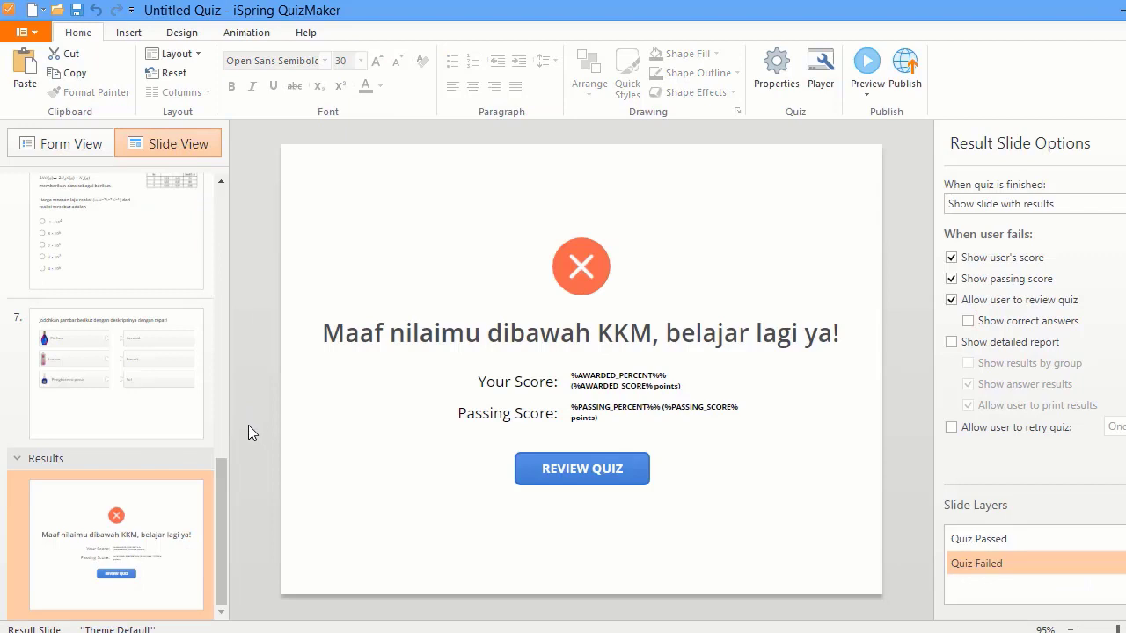
pyautogui.moveTo(219, 490); pyautogui.dragTo(231, 178)
pyautogui.click(181, 232)
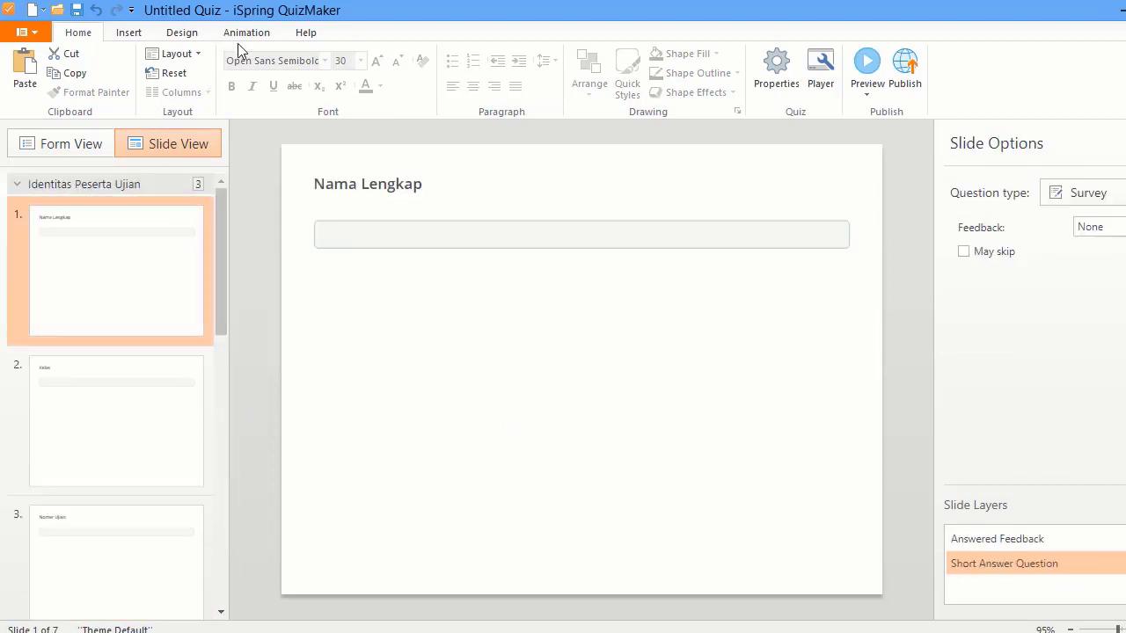
# - Apply the Dark Green design theme to the quiz and bring up Format Background
pyautogui.click(194, 36)
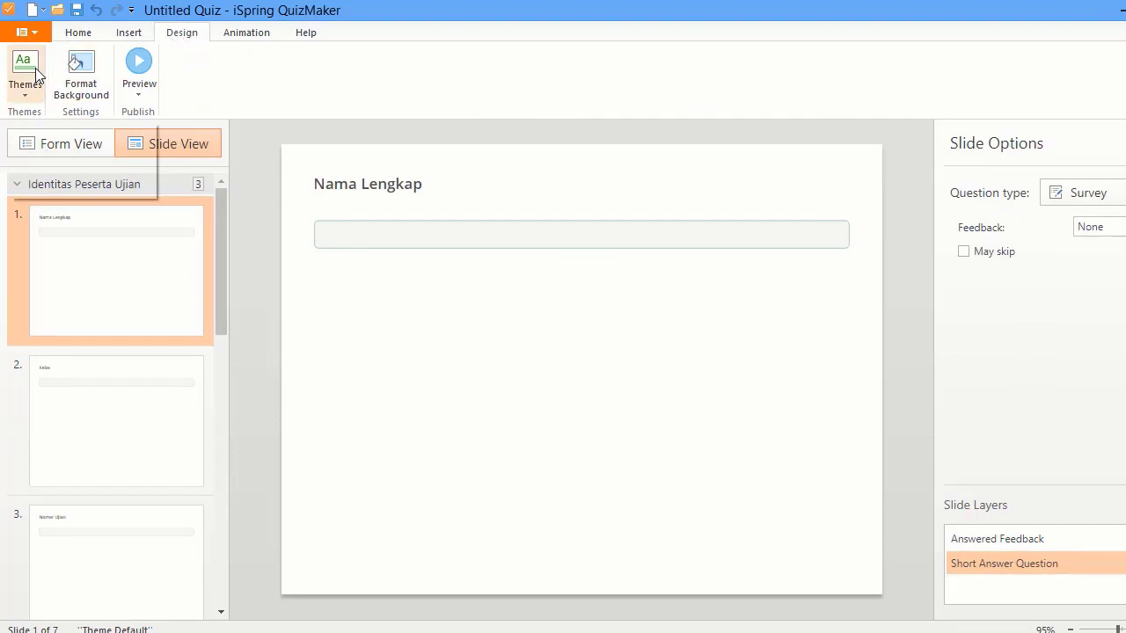
pyautogui.click(35, 74)
pyautogui.moveTo(276, 179); pyautogui.dragTo(277, 329)
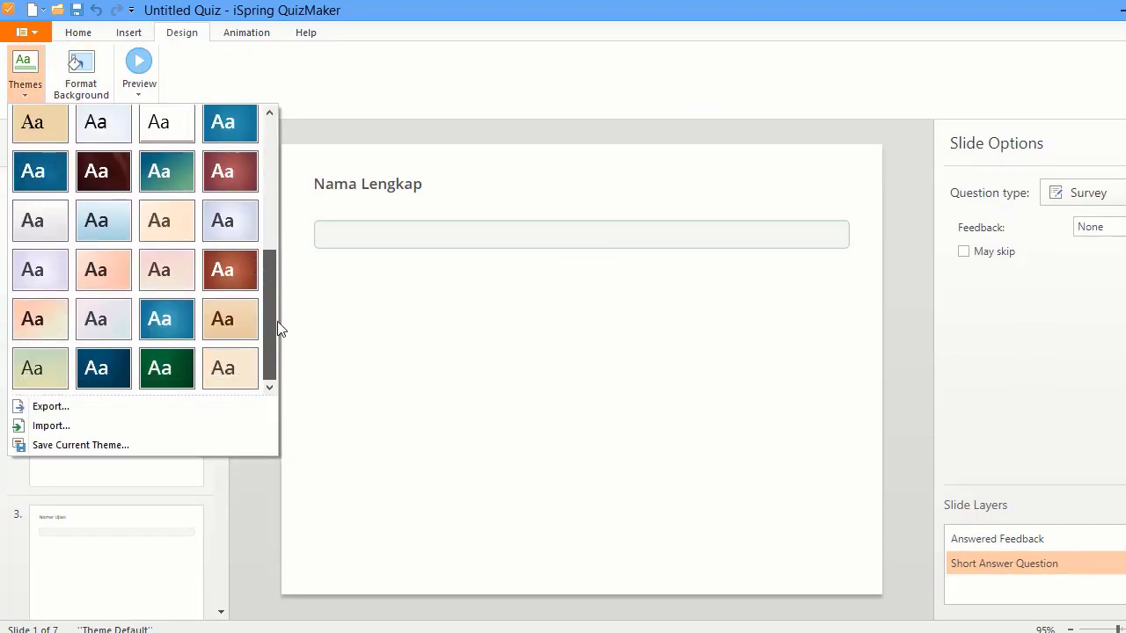
pyautogui.click(165, 366)
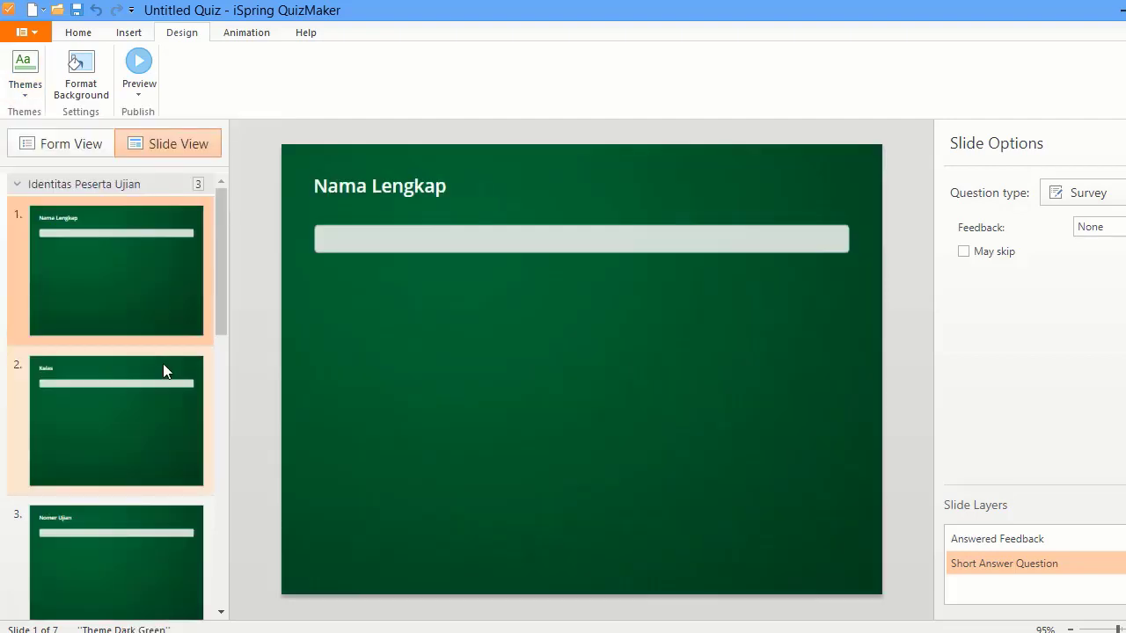
pyautogui.click(79, 88)
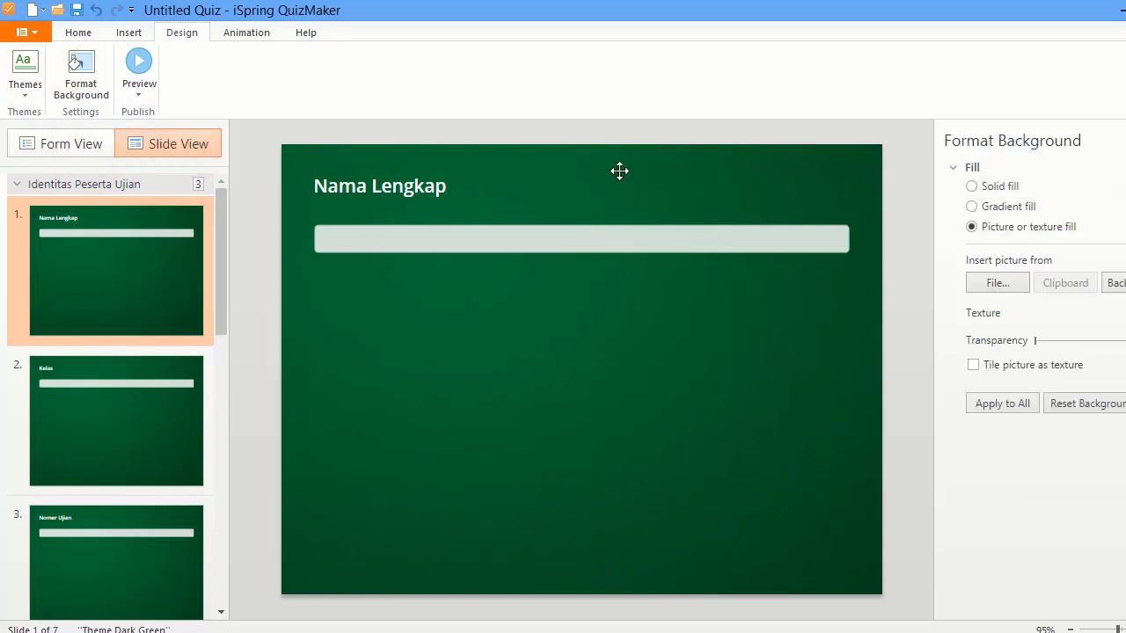
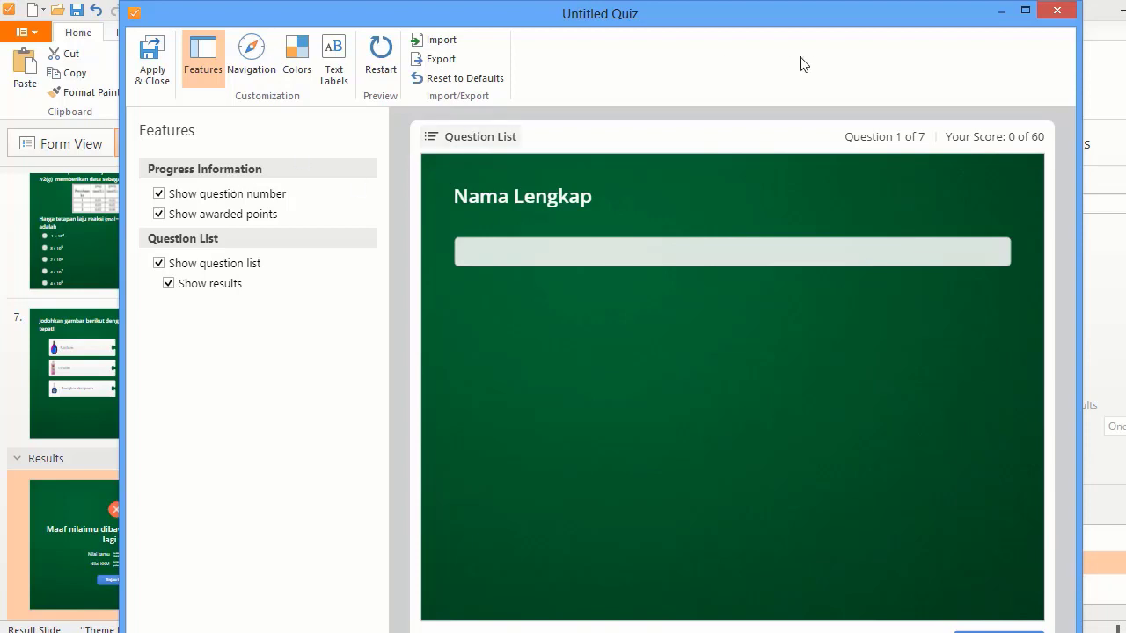
# - Preview the question list popup, then hide question numbers and awarded points while keeping the question list shown
pyautogui.click(435, 139)
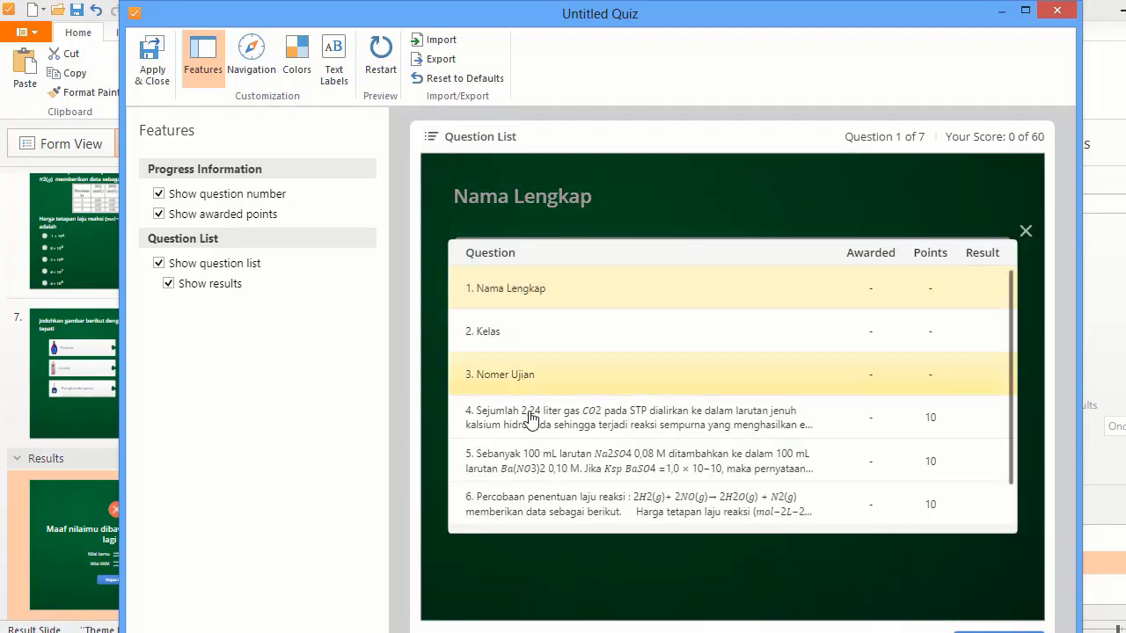
pyautogui.click(587, 568)
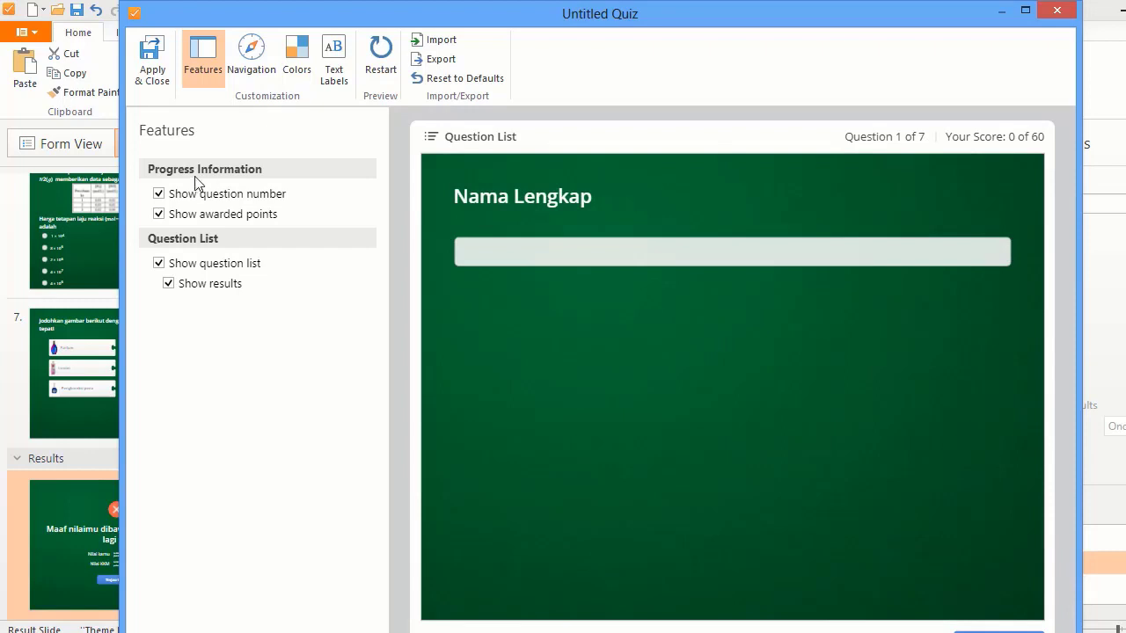
pyautogui.click(163, 194)
pyautogui.click(160, 216)
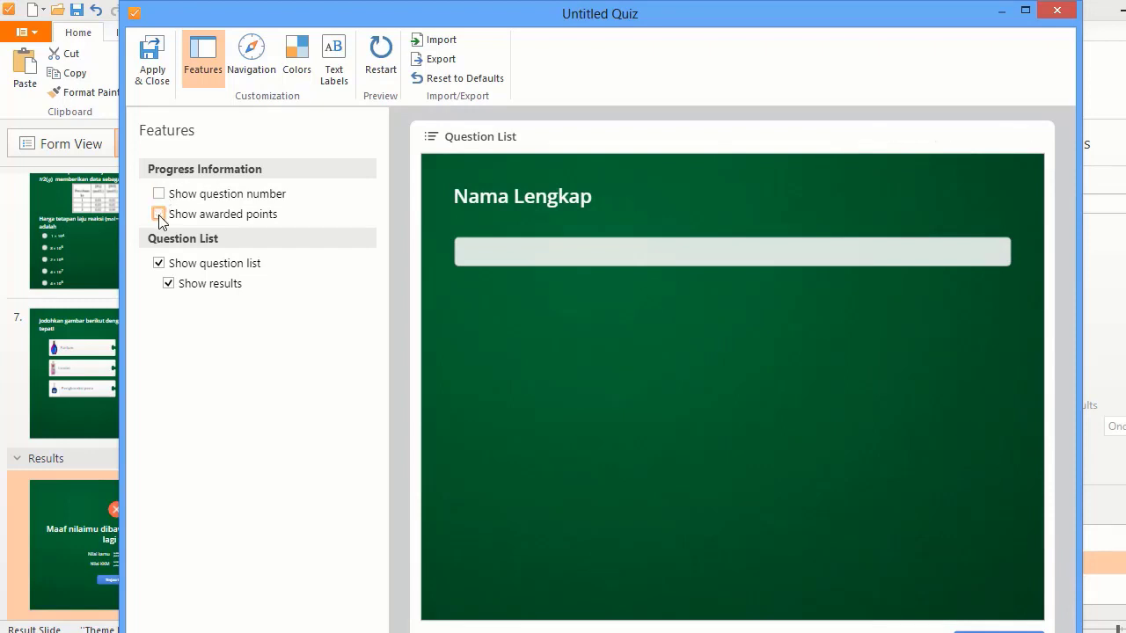
pyautogui.click(159, 264)
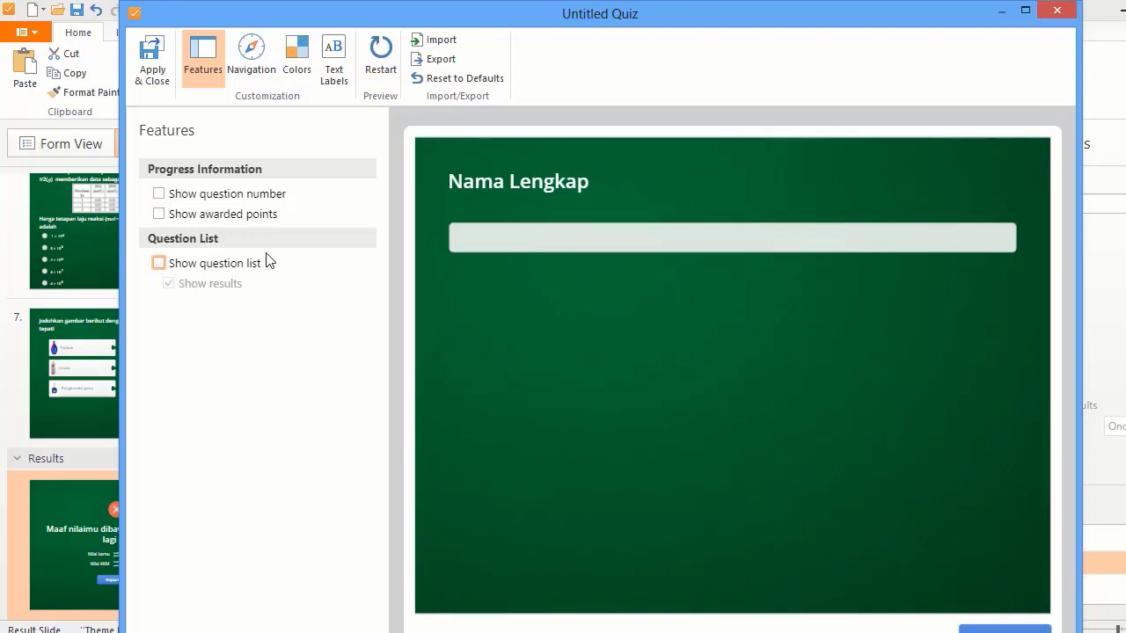
pyautogui.click(159, 264)
pyautogui.click(265, 68)
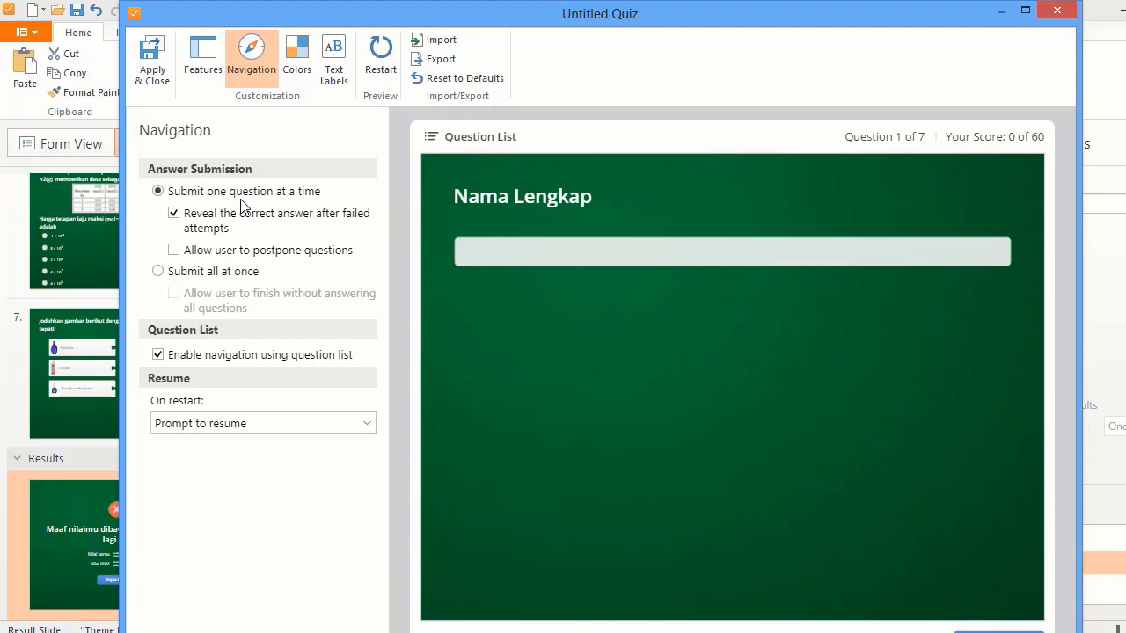
# - Try Submit all at once, then return to submitting one question at a time
pyautogui.click(158, 272)
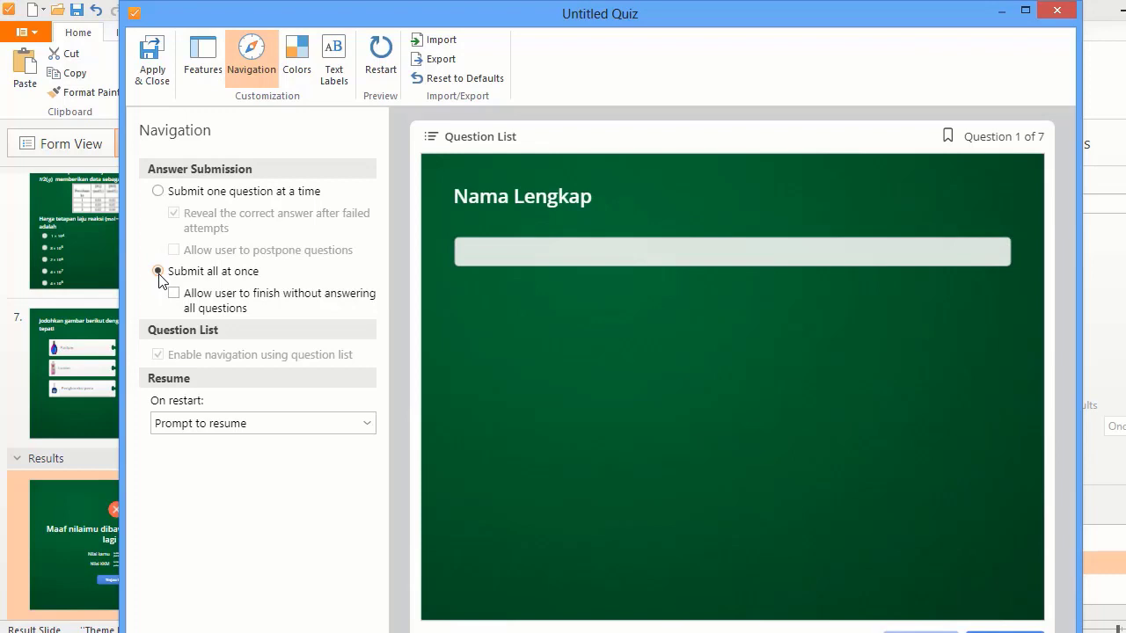
pyautogui.click(159, 191)
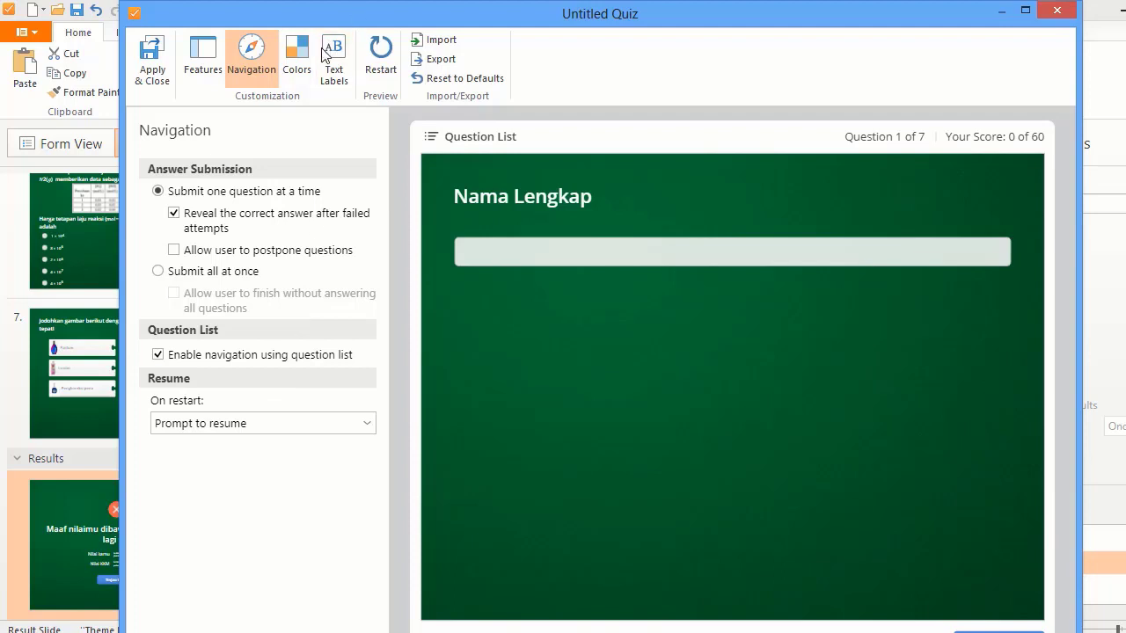
pyautogui.click(296, 77)
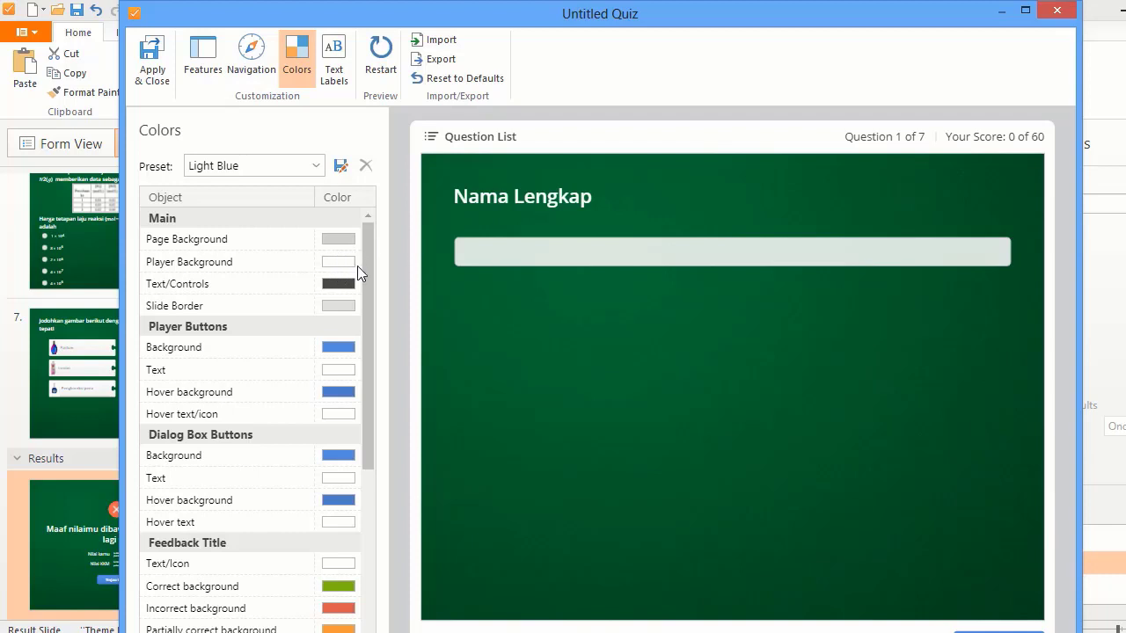
# - Keep English as the player's text label preset
pyautogui.click(335, 71)
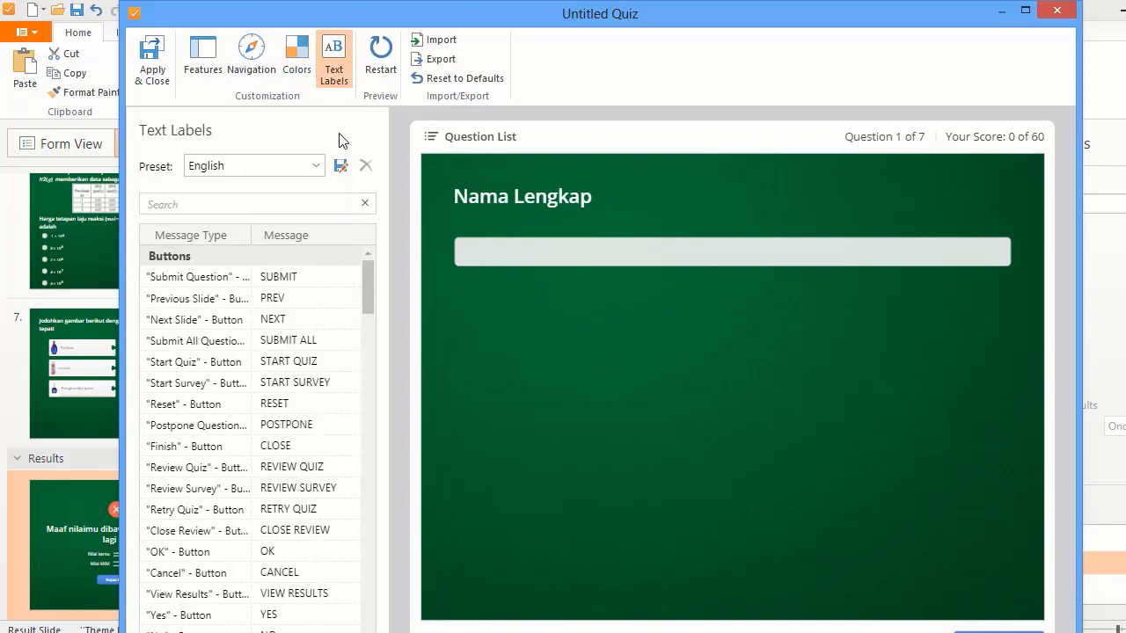
pyautogui.click(318, 166)
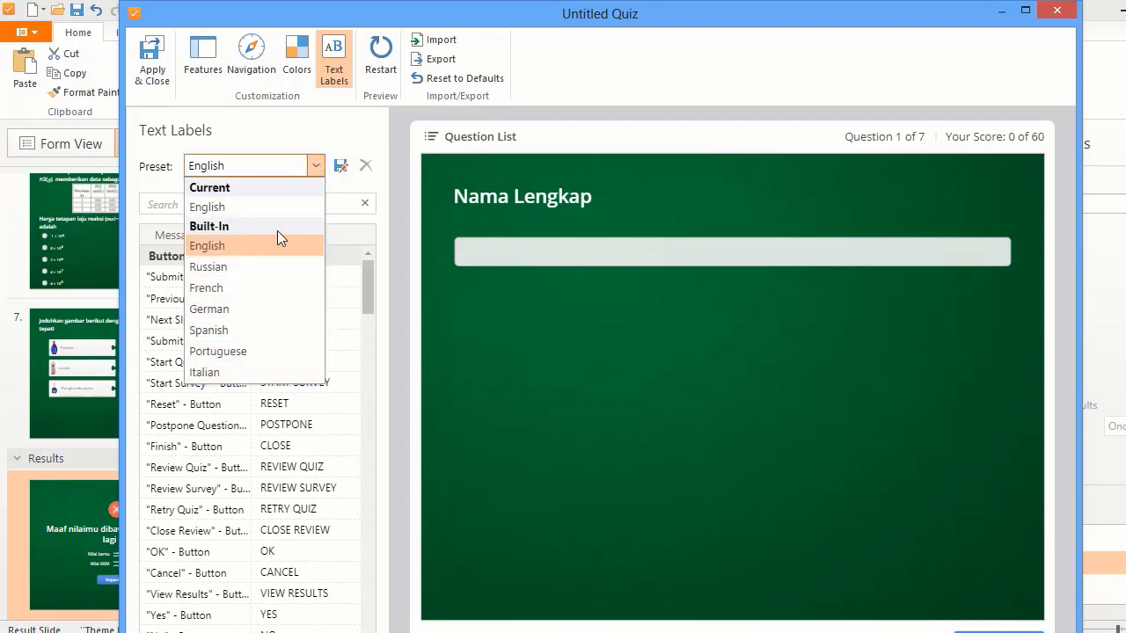
pyautogui.click(373, 356)
pyautogui.scroll(-5, 357, 345)
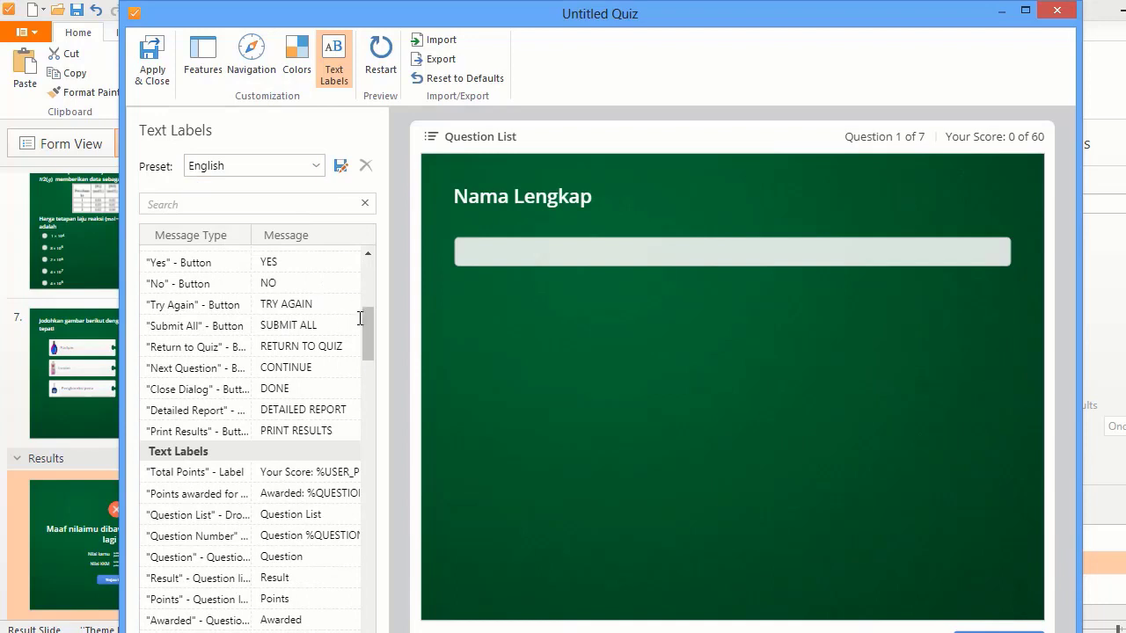
pyautogui.scroll(6, 357, 316)
# - Change the SUBMIT button label to SIMPAN and apply the player customization
pyautogui.click(281, 275)
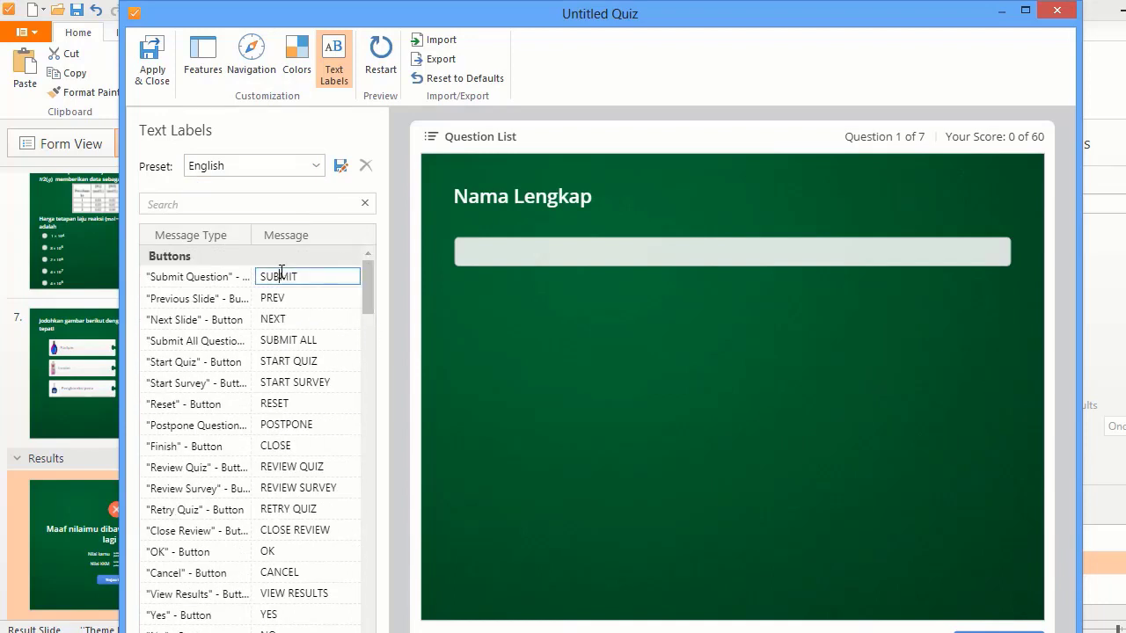
pyautogui.doubleClick(282, 275)
pyautogui.write('Sim')
pyautogui.press('BackSpace')
pyautogui.press('BackSpace')
pyautogui.write('IMPAN')
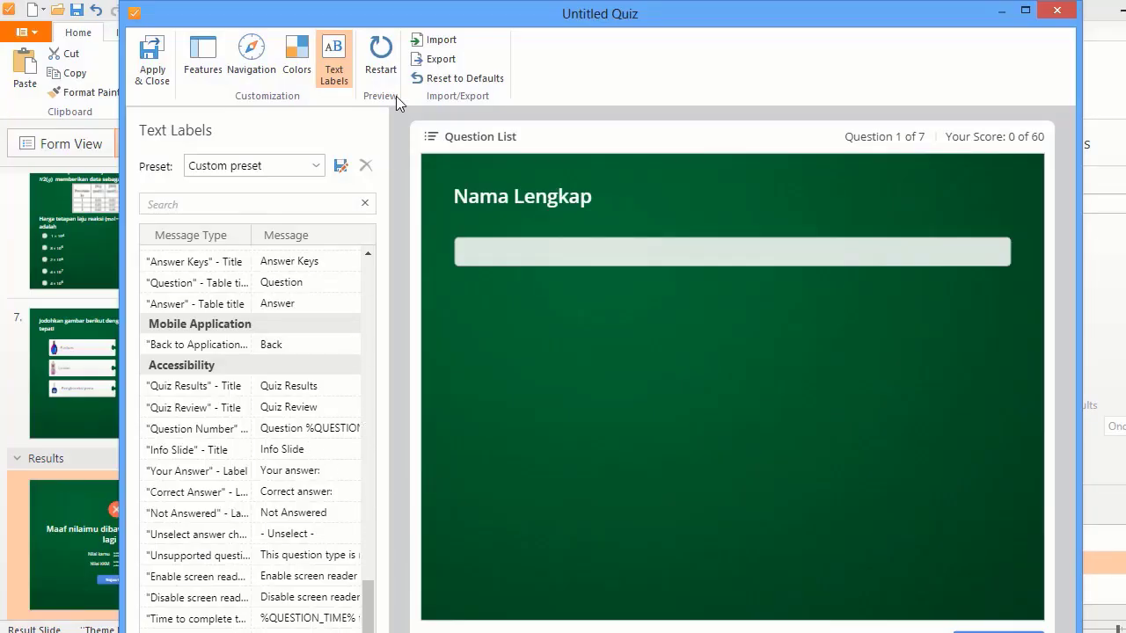
pyautogui.click(166, 88)
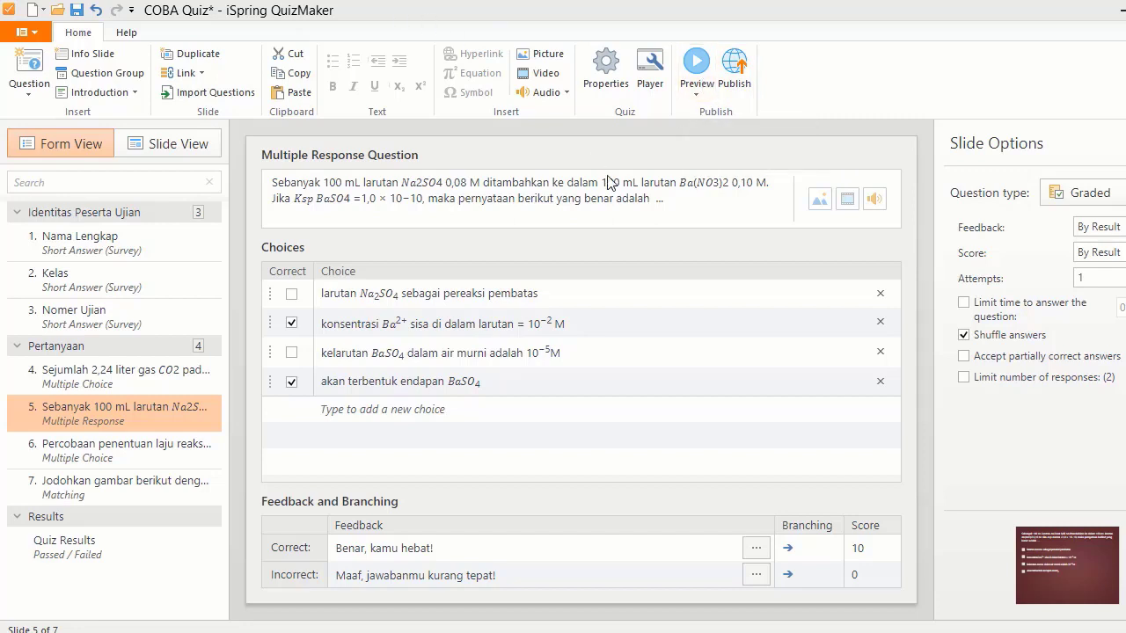
# - Attach the chosen audio file to question 5
pyautogui.click(874, 200)
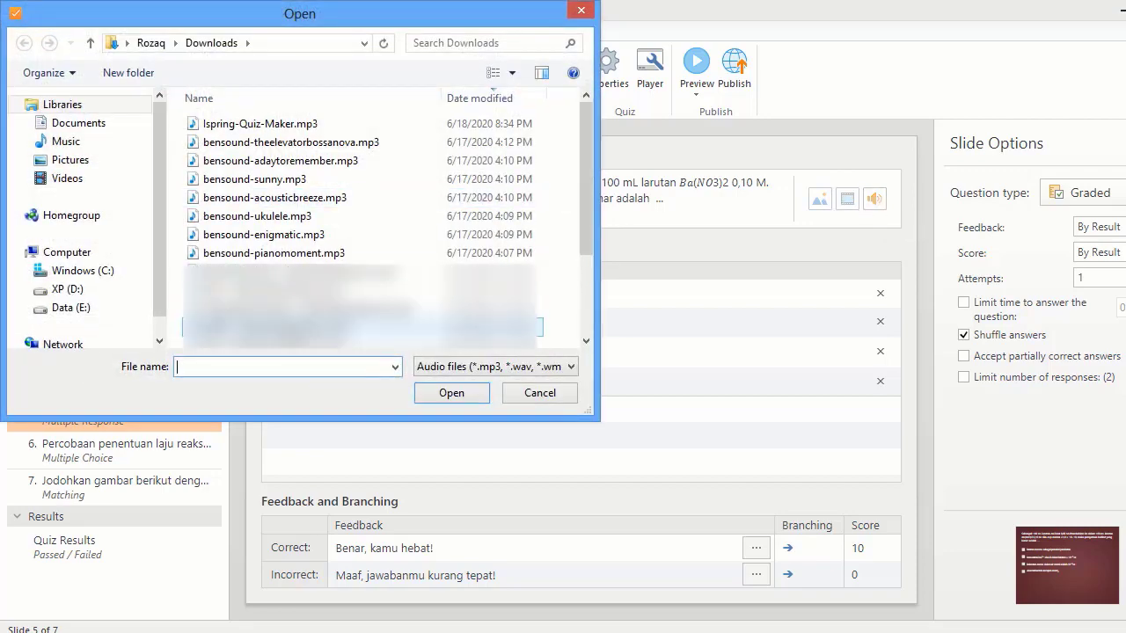
pyautogui.click(292, 292)
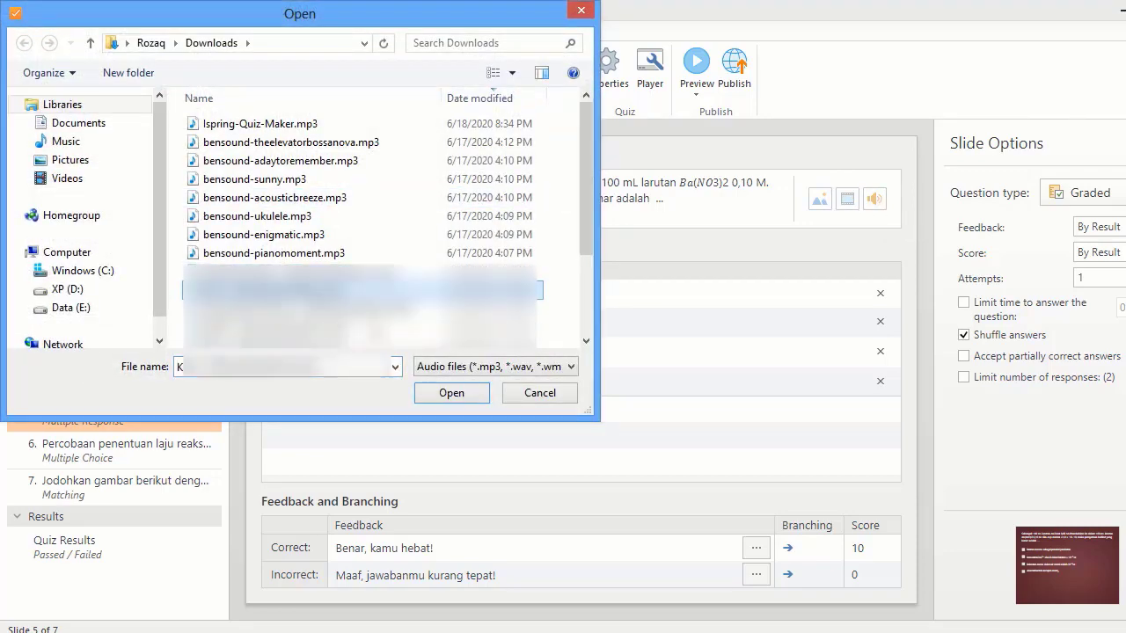
pyautogui.click(451, 392)
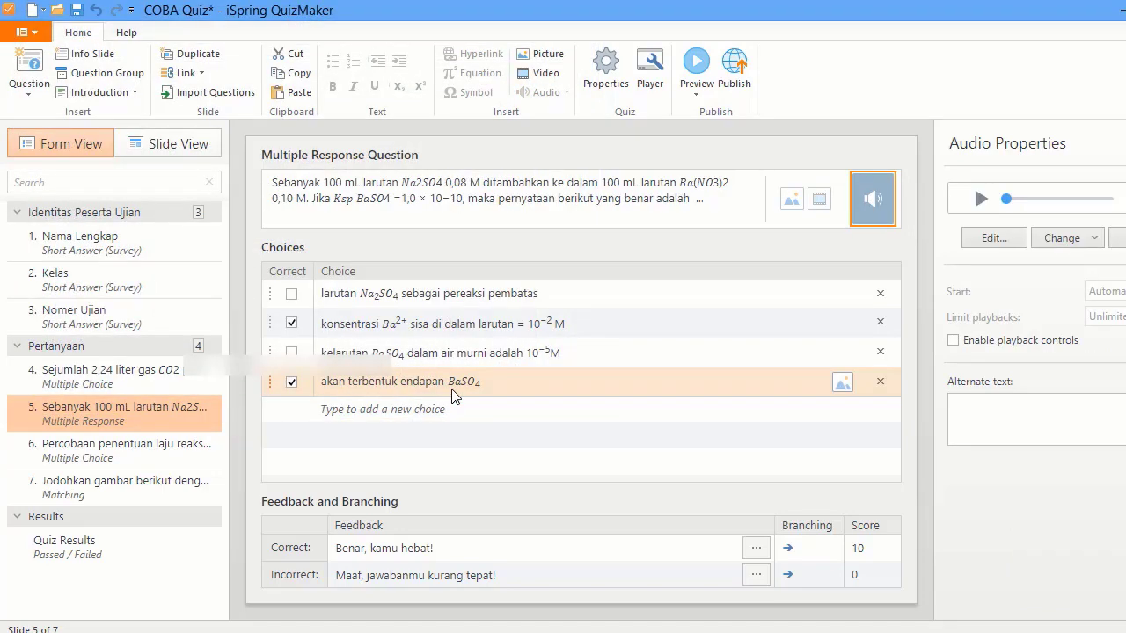
# - Look over questions 6, 7 and 4, then go to the Quiz Results slide
pyautogui.click(119, 465)
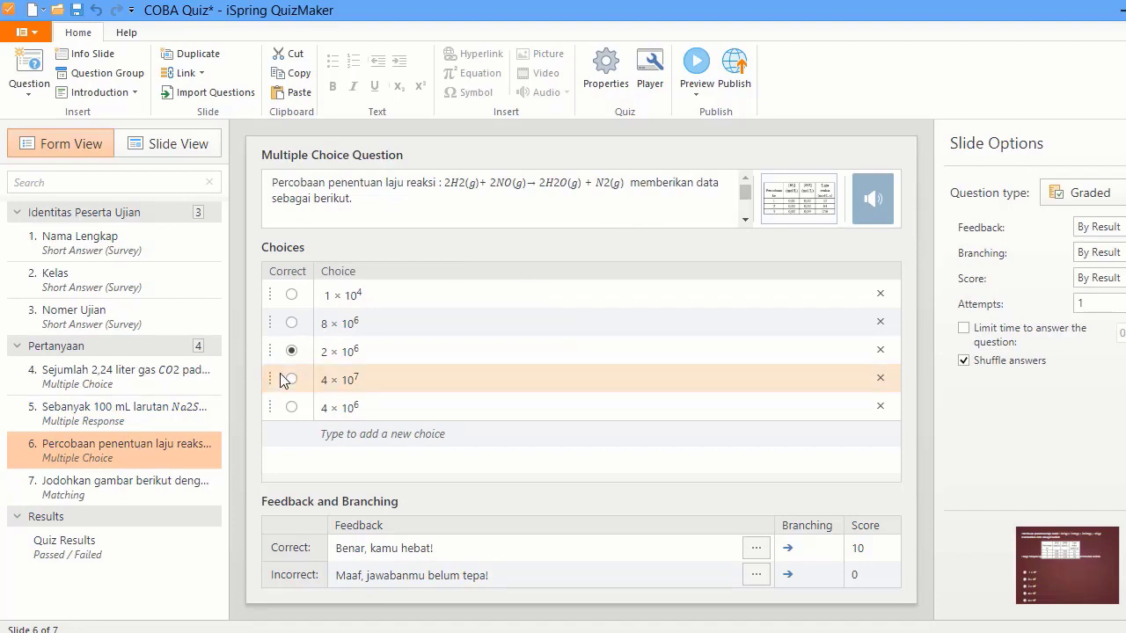
pyautogui.click(165, 484)
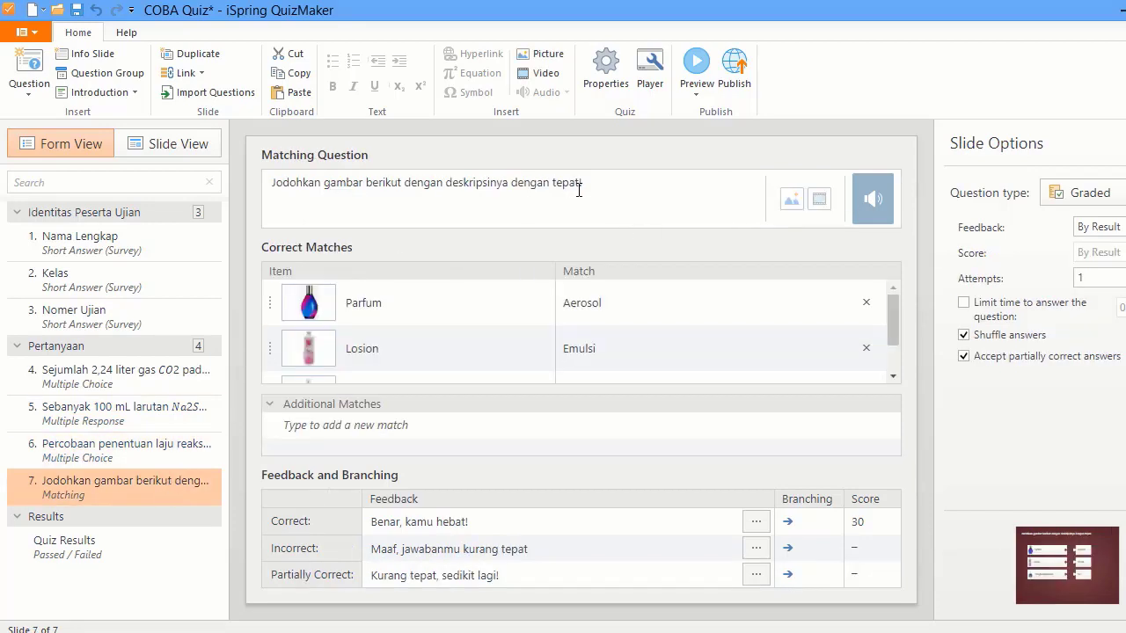
pyautogui.click(136, 380)
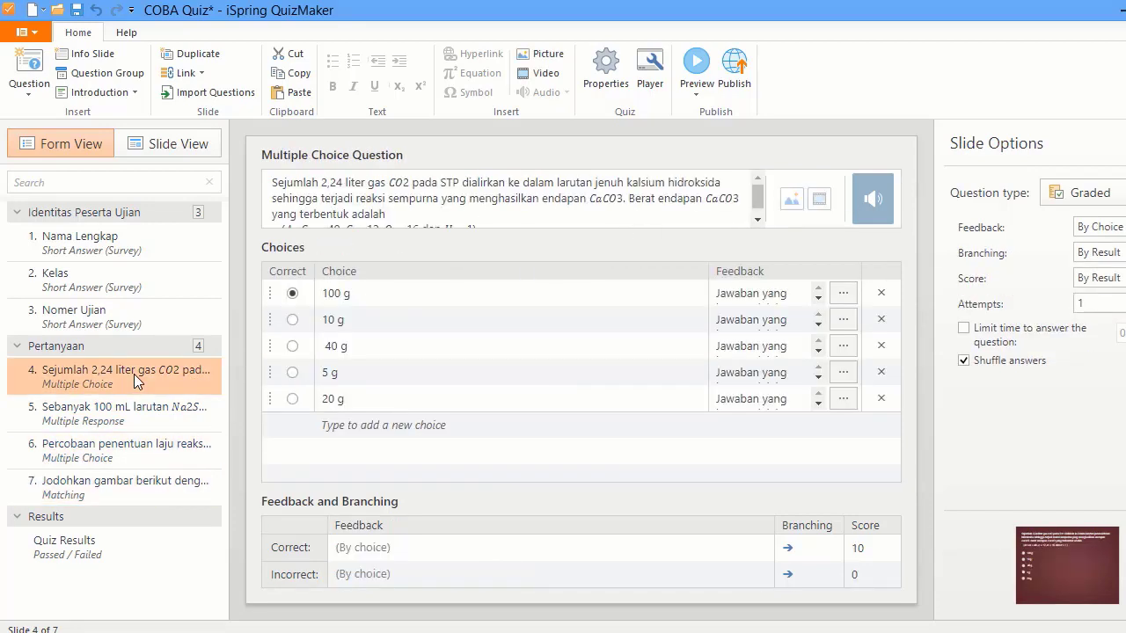
pyautogui.click(116, 541)
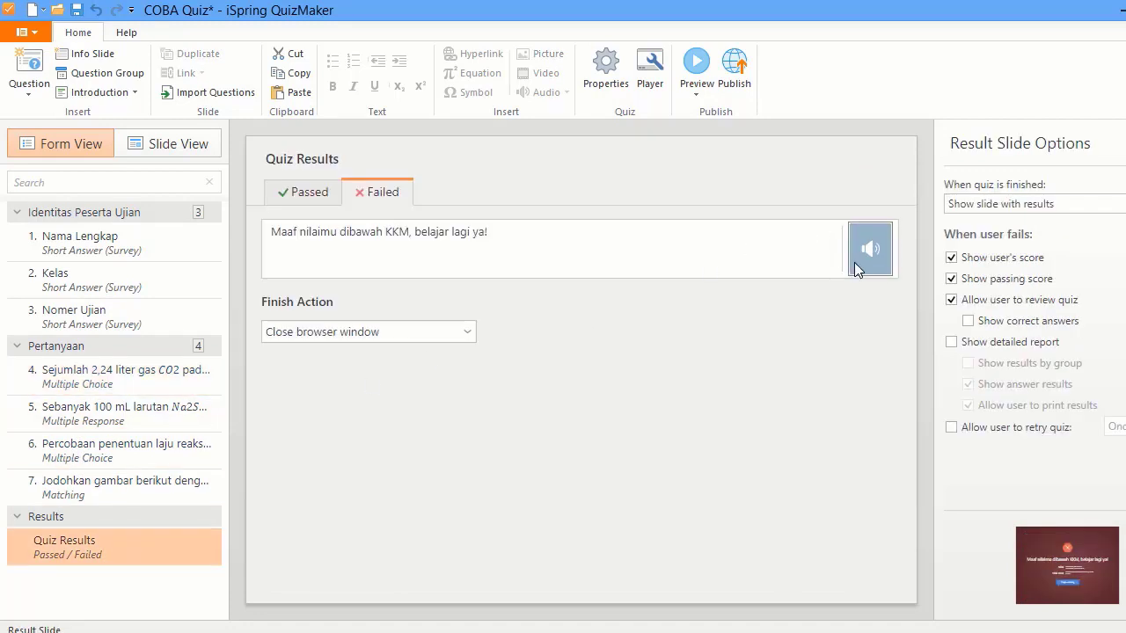
# - Cut the first 42 seconds and everything after 0:59 from the Failed message audio, then save
pyautogui.click(854, 262)
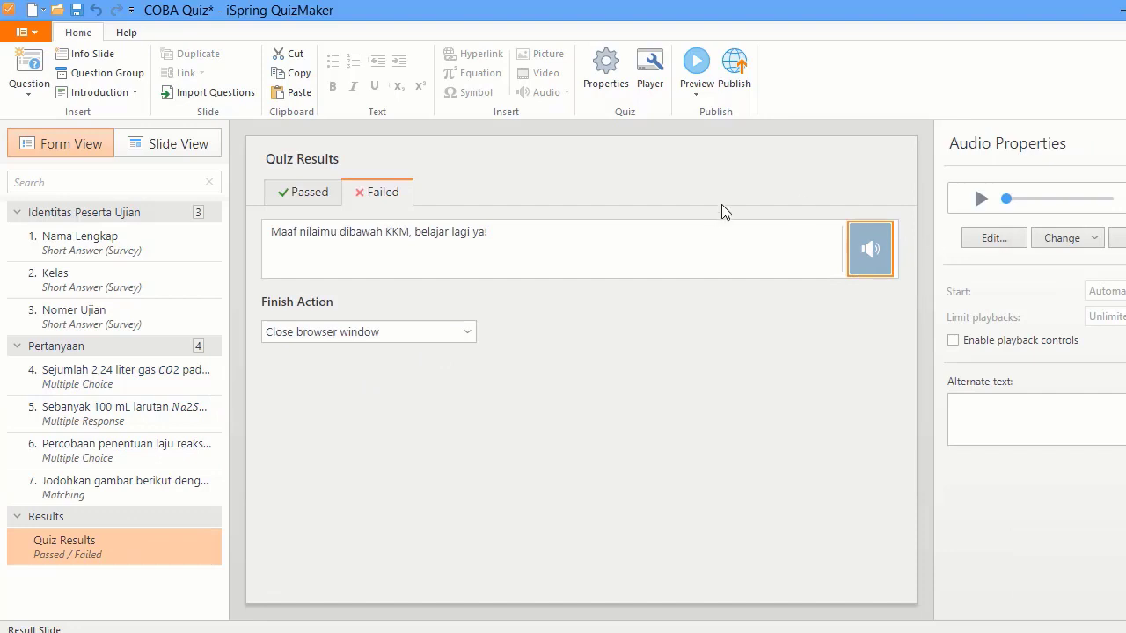
pyautogui.click(991, 249)
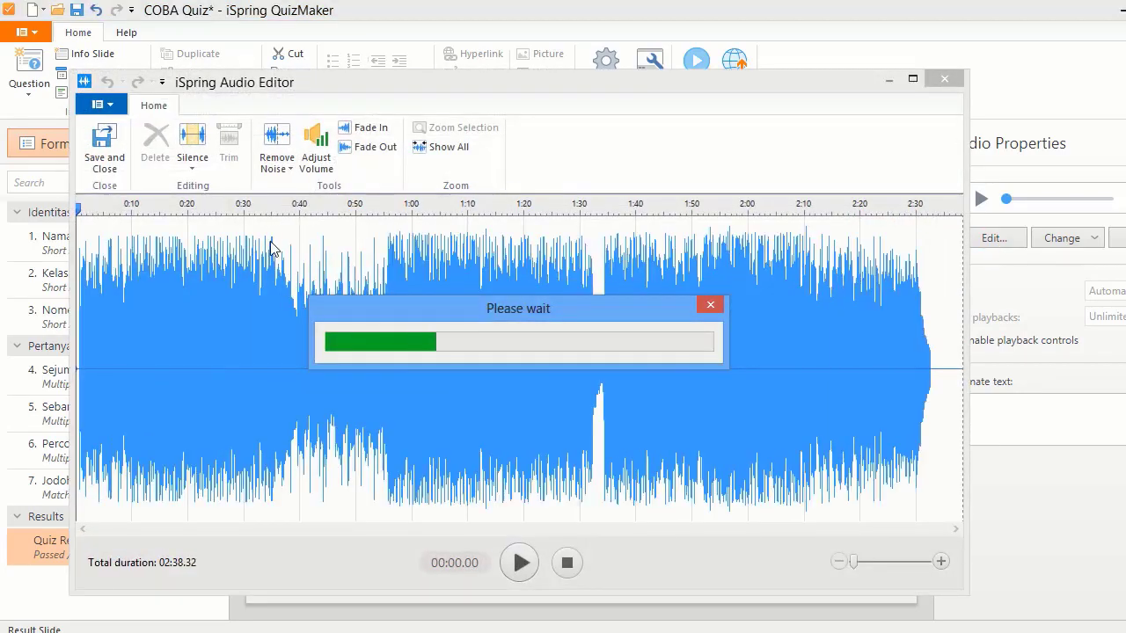
pyautogui.moveTo(317, 280); pyautogui.dragTo(64, 274)
pyautogui.press('Delete')
pyautogui.moveTo(408, 299); pyautogui.dragTo(727, 356)
pyautogui.press('Delete')
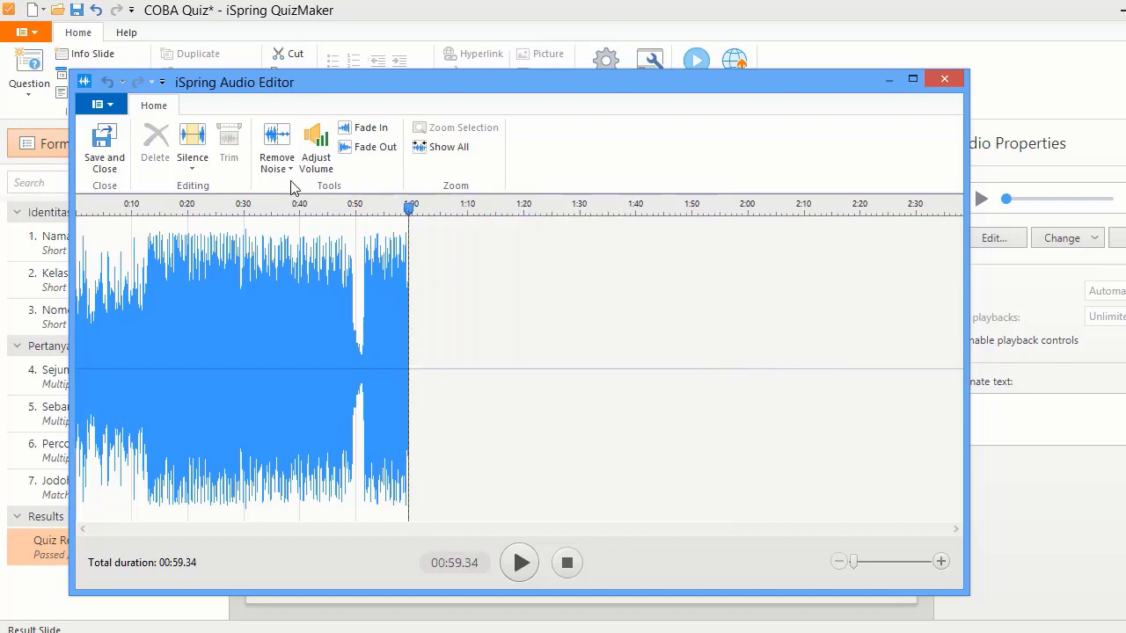
pyautogui.click(95, 161)
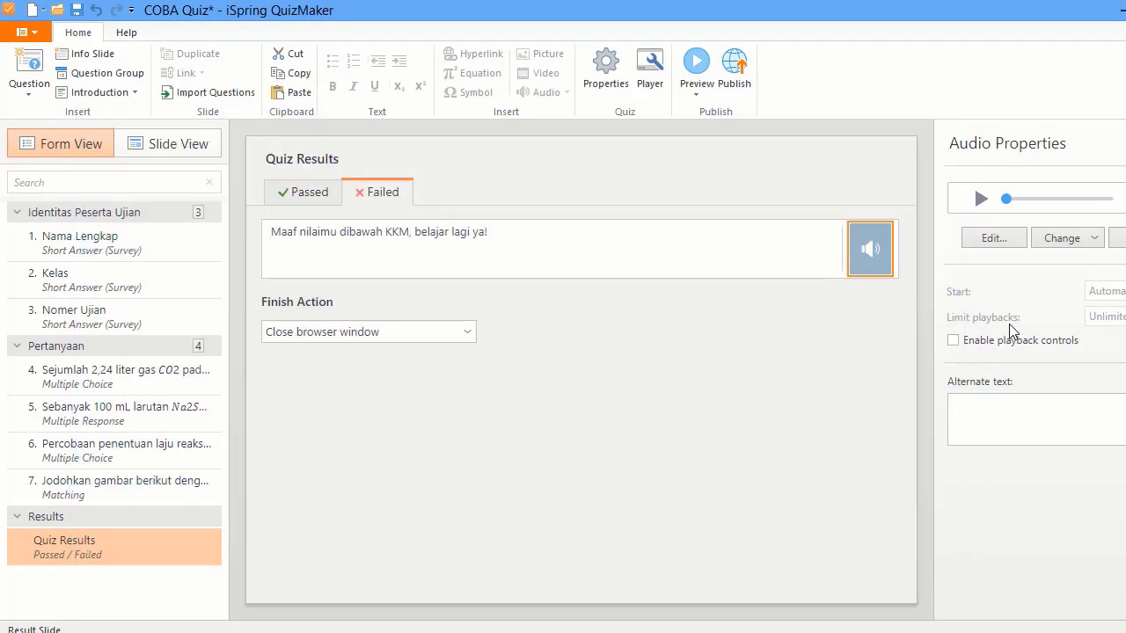
pyautogui.click(1084, 246)
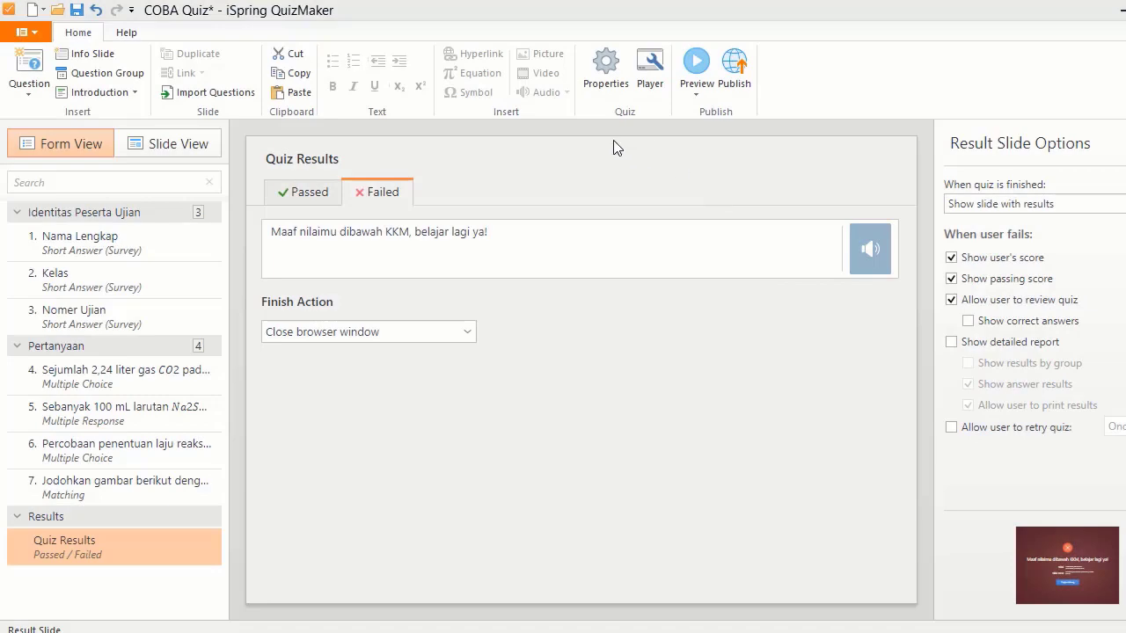
# - Rename the quiz title to UJICOBA Quiz and set the slide size to 960x540 (16:9)
pyautogui.click(598, 80)
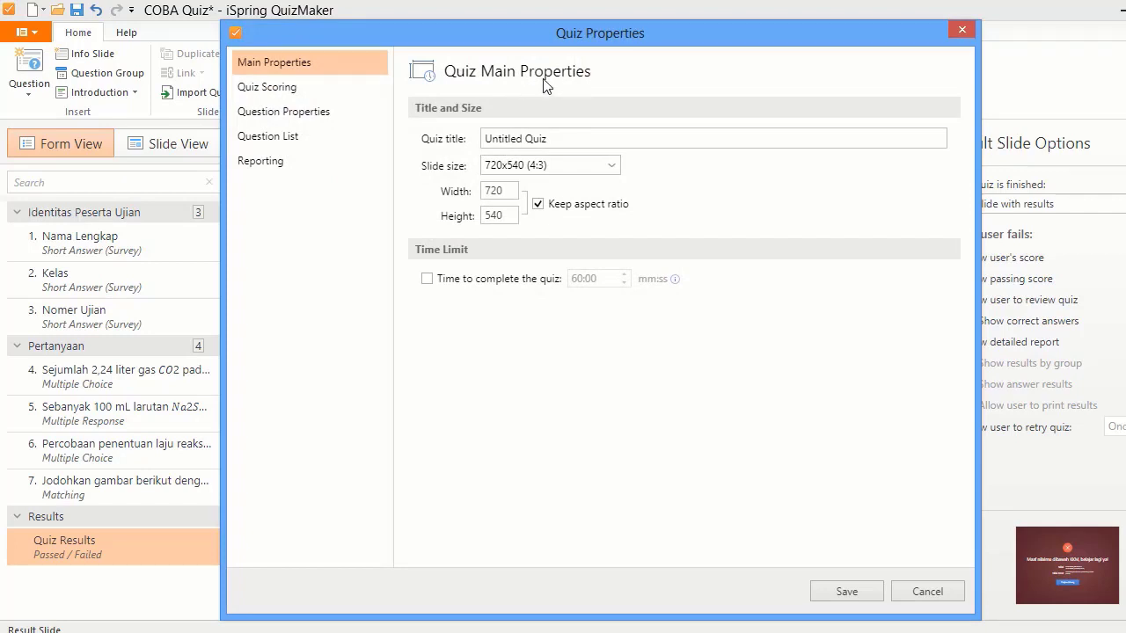
pyautogui.doubleClick(512, 139)
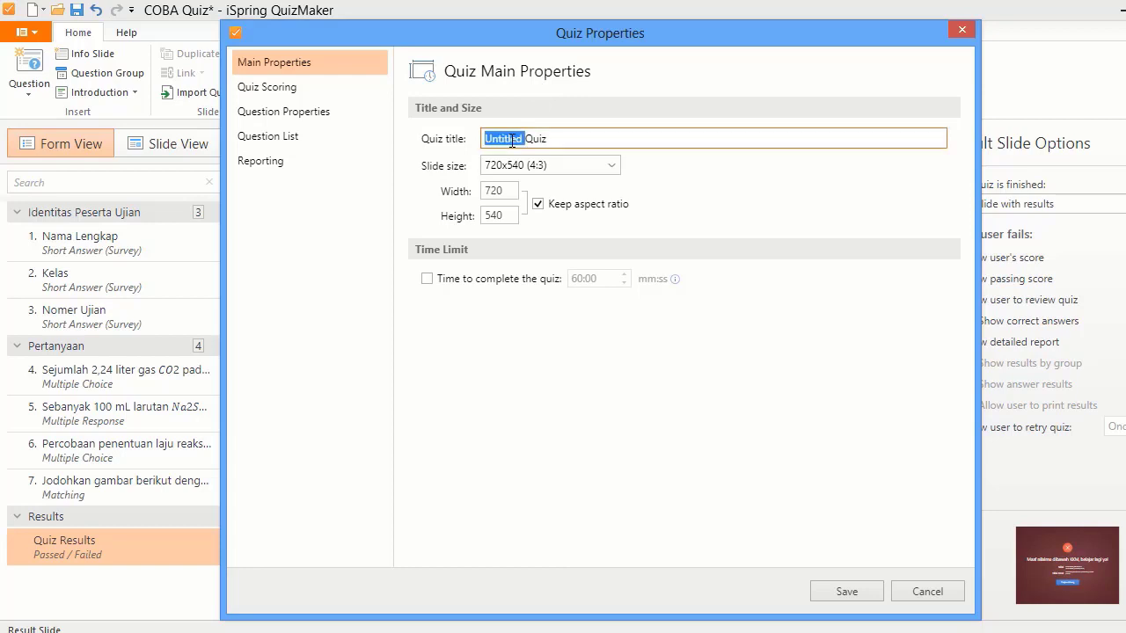
pyautogui.write('UJICOBA')
pyautogui.click(613, 165)
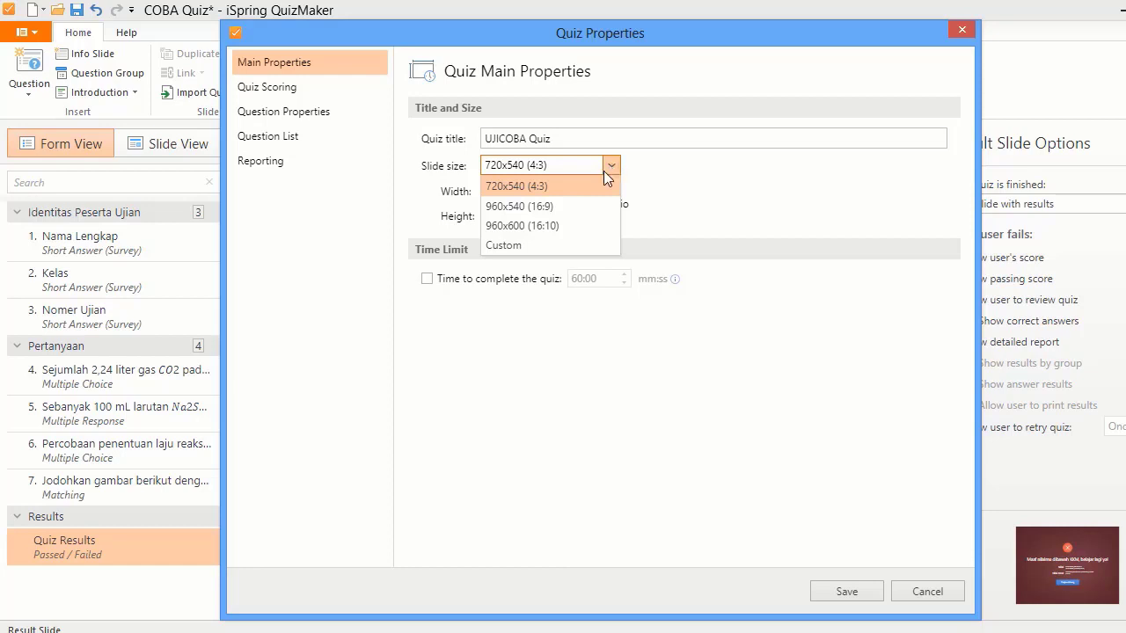
pyautogui.click(579, 208)
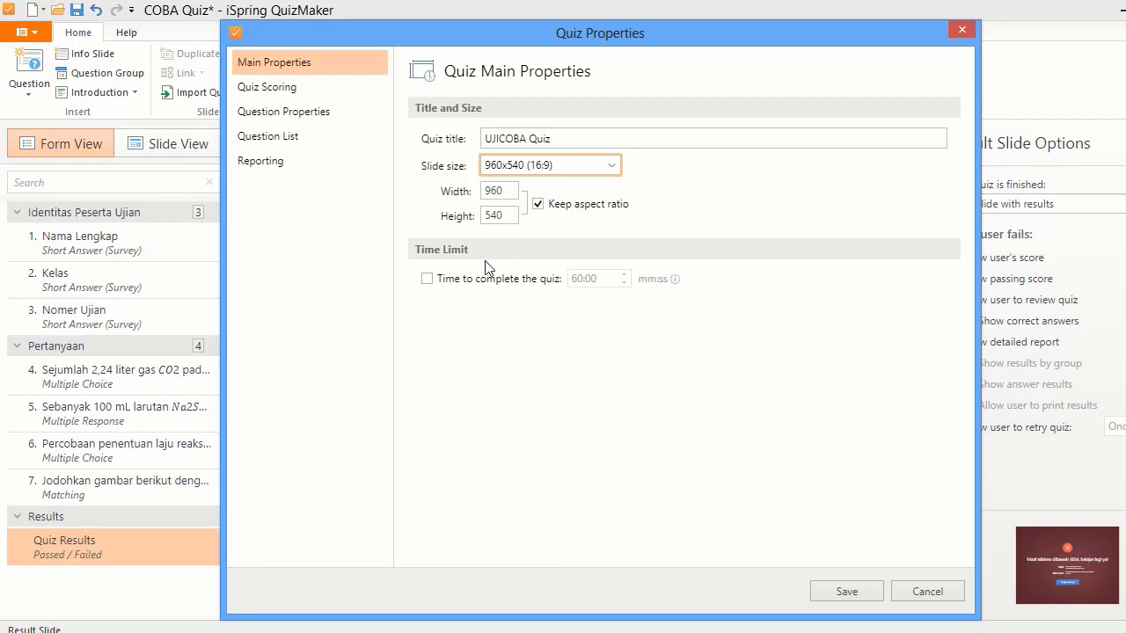
# - Enable a time limit to complete the quiz and set it to 90:00
pyautogui.click(428, 278)
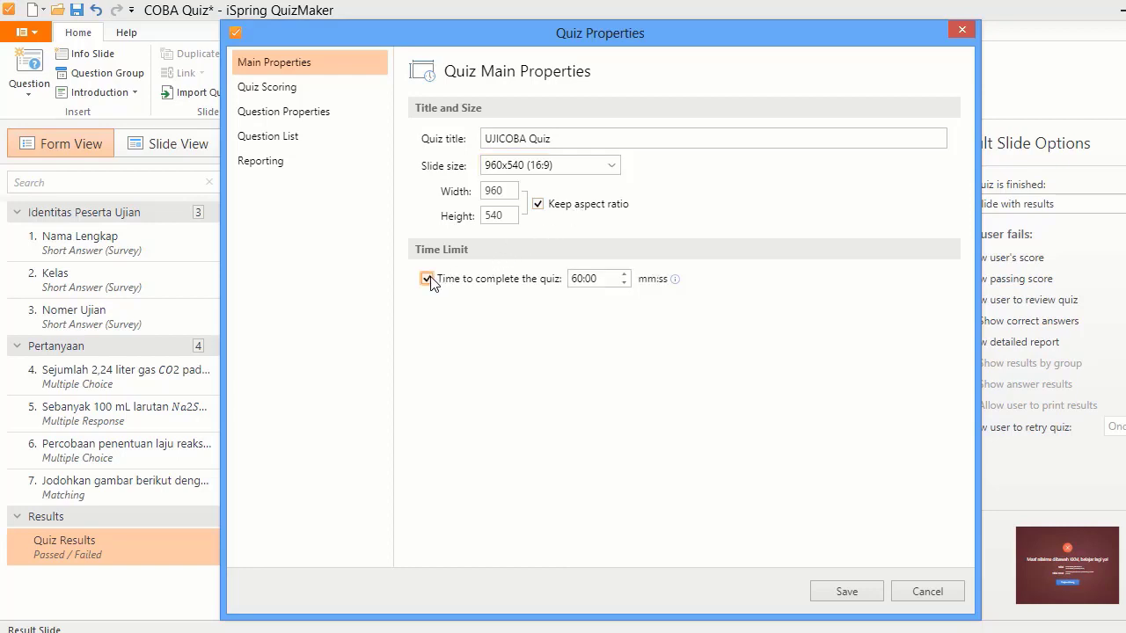
pyautogui.click(576, 279)
pyautogui.press('BackSpace')
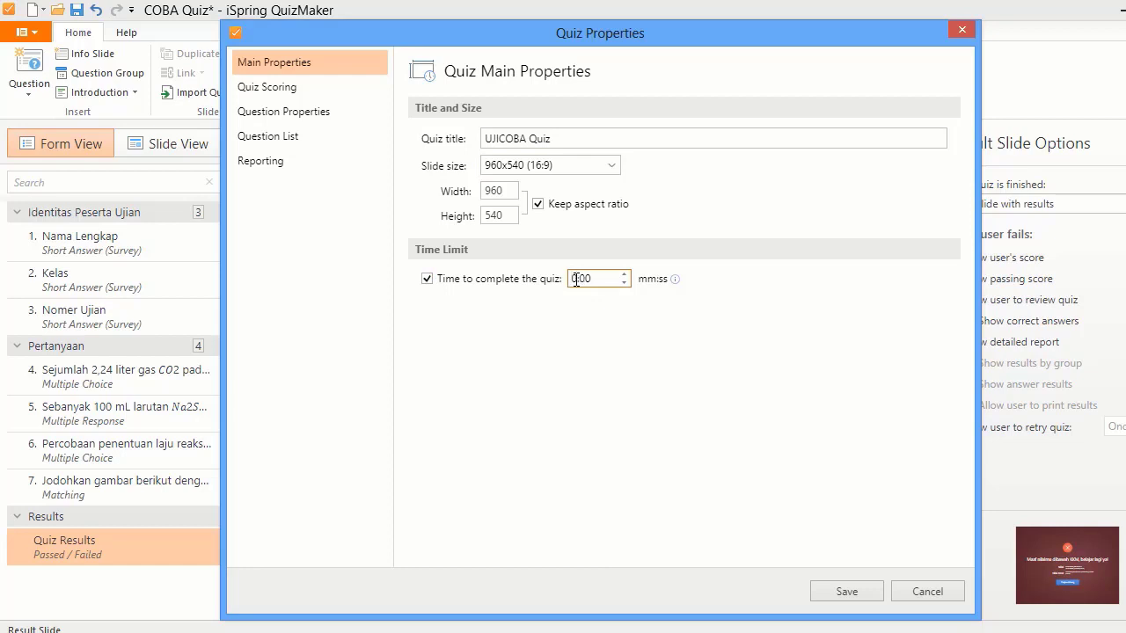
pyautogui.write('9')
pyautogui.click(250, 88)
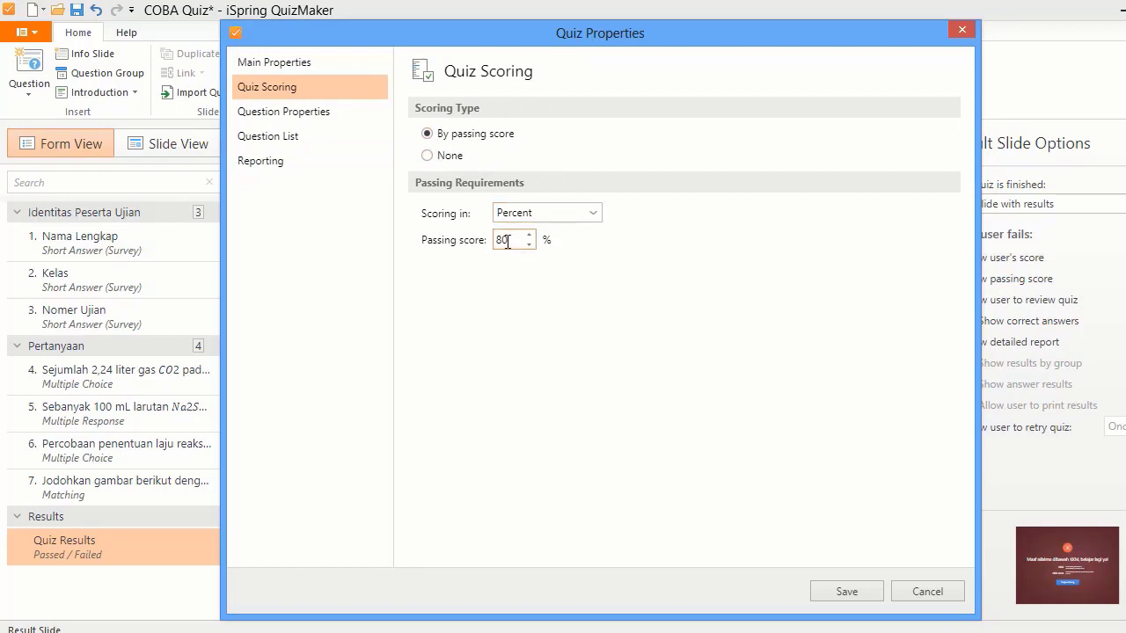
# - Keep scoring in Percent by passing score after briefly switching scoring to None
pyautogui.click(593, 215)
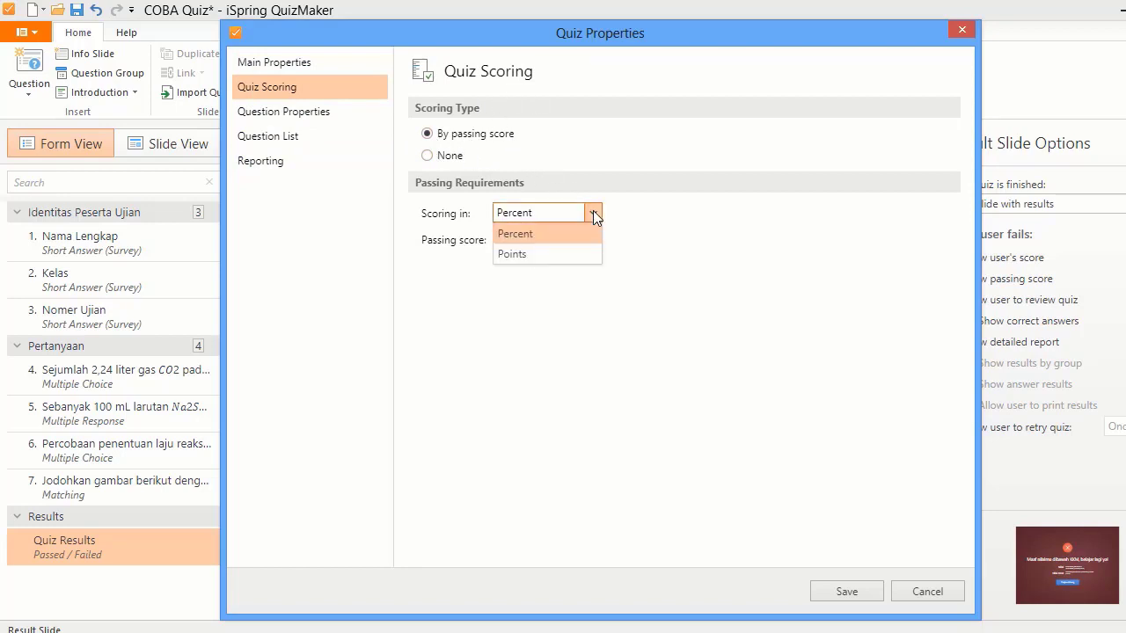
pyautogui.click(636, 227)
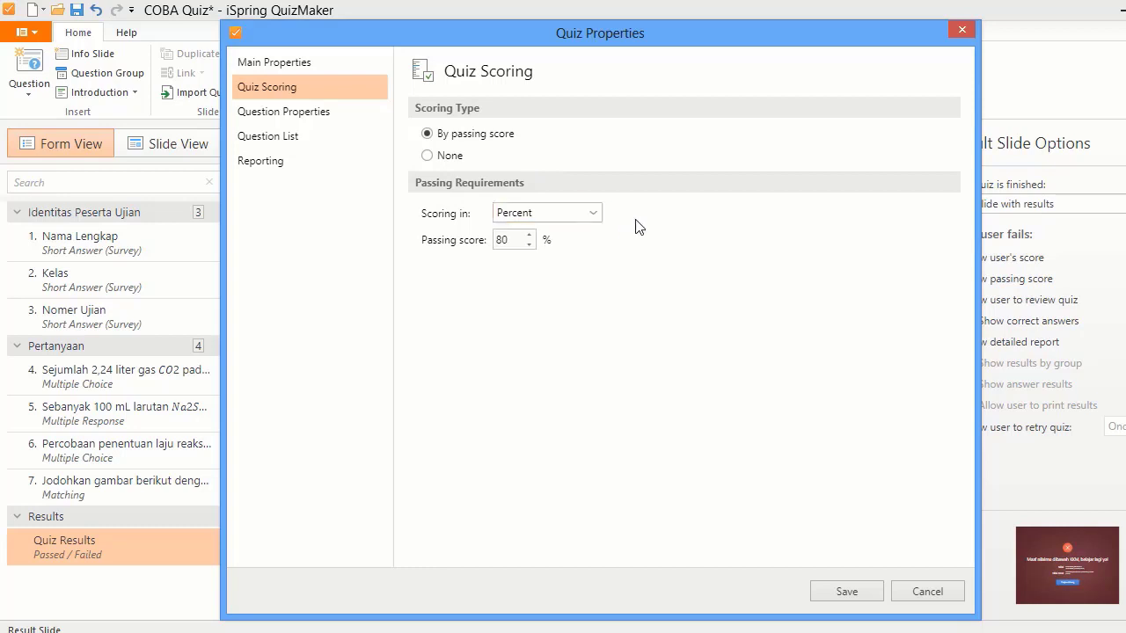
pyautogui.click(427, 157)
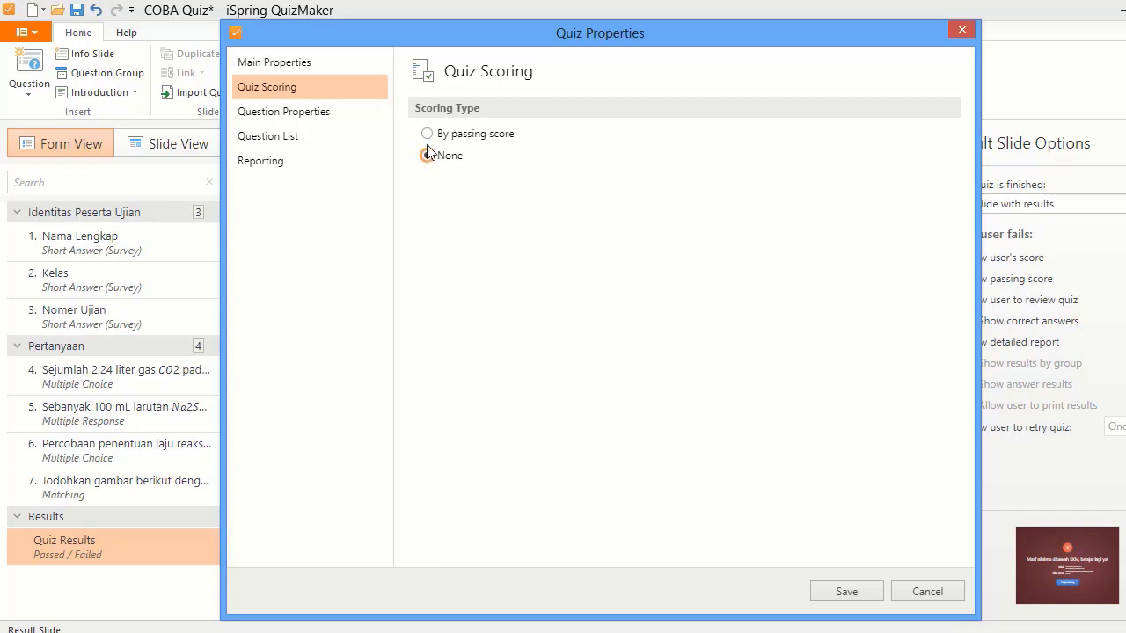
pyautogui.click(428, 134)
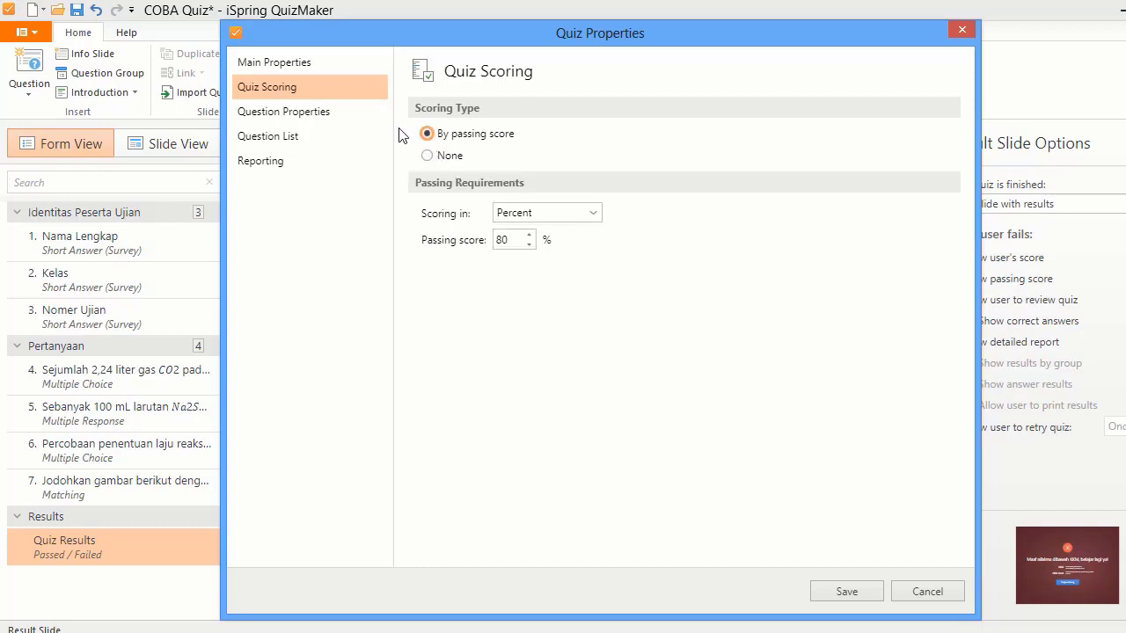
pyautogui.click(346, 125)
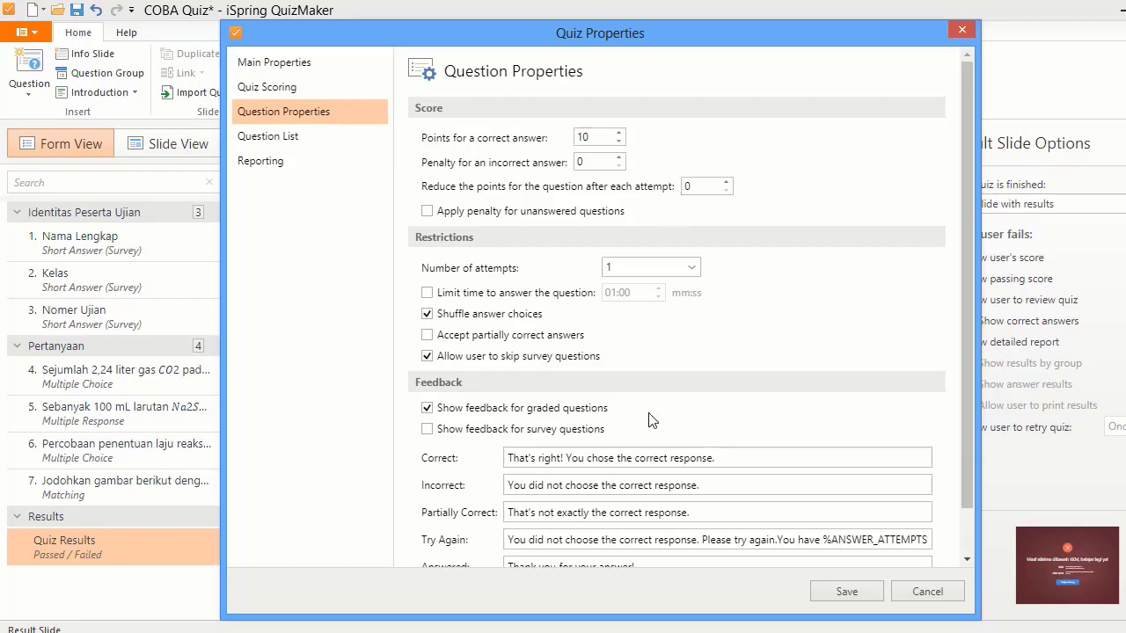
# - Scroll through the question points and feedback defaults to the bottom of Question Properties
pyautogui.moveTo(966, 352); pyautogui.dragTo(978, 421)
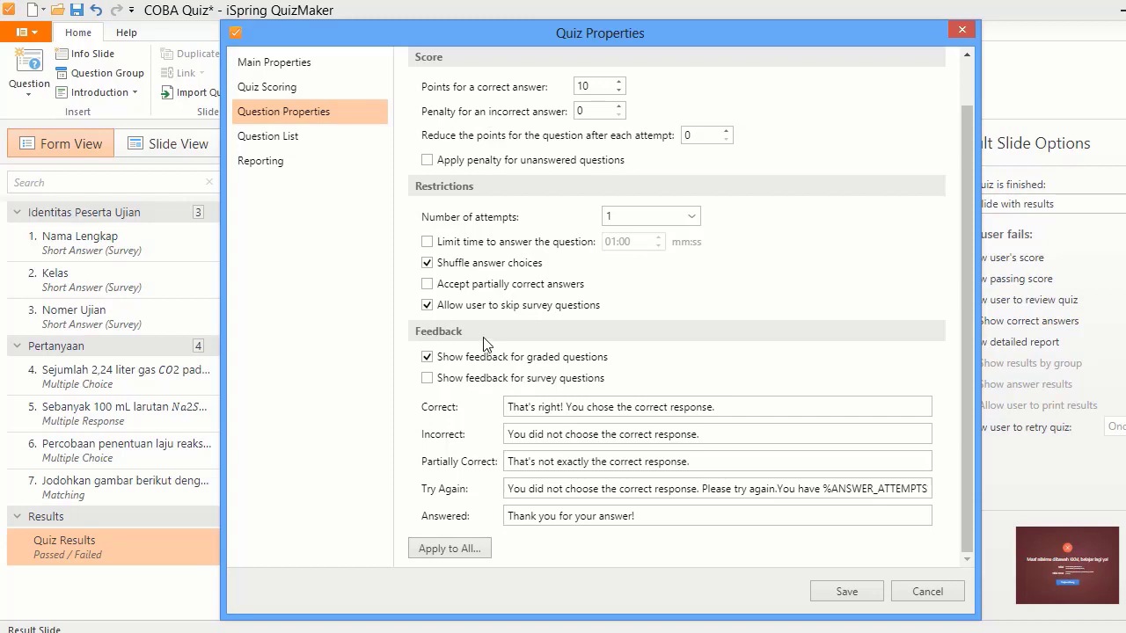
pyautogui.click(306, 137)
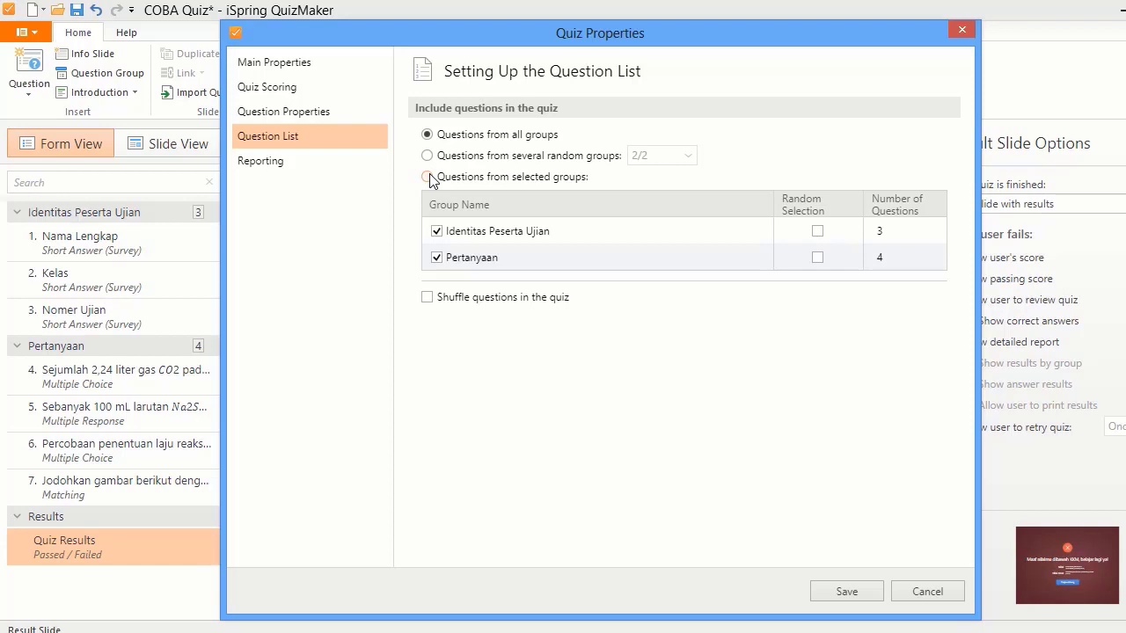
# - Try selected groups, return to questions from all groups, and turn on Shuffle questions
pyautogui.click(428, 176)
pyautogui.click(437, 233)
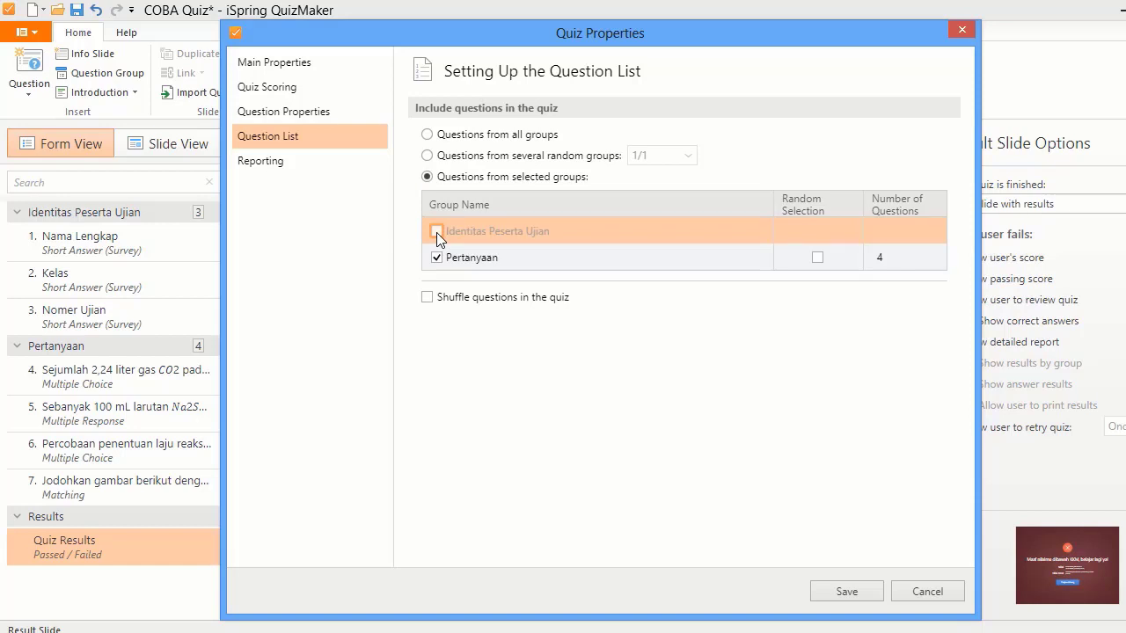
pyautogui.click(437, 232)
pyautogui.click(427, 298)
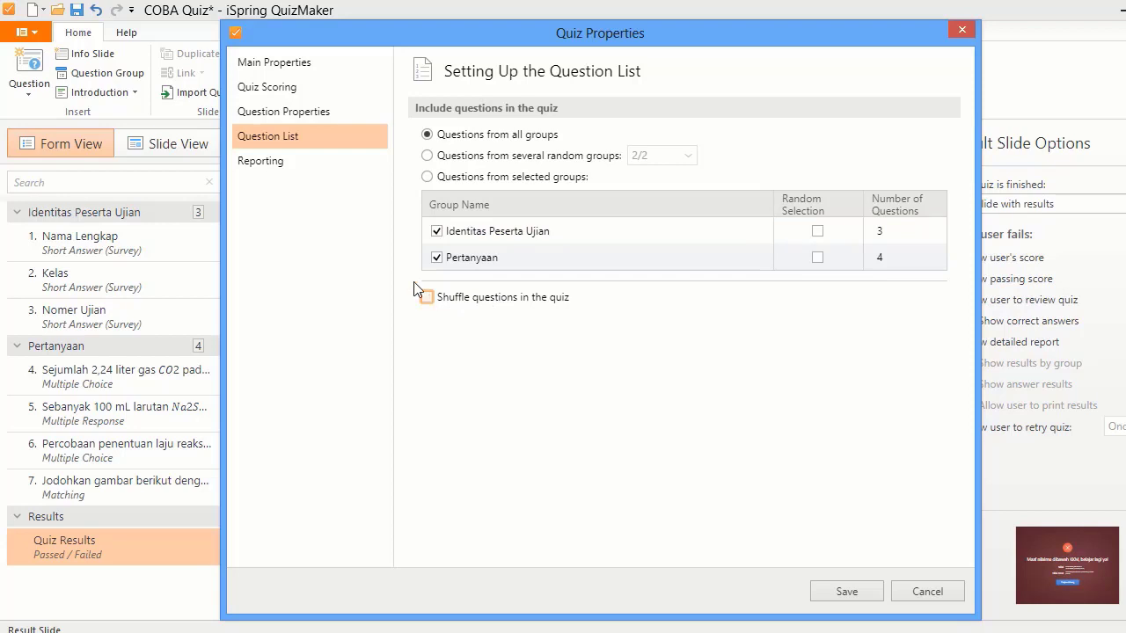
pyautogui.click(316, 172)
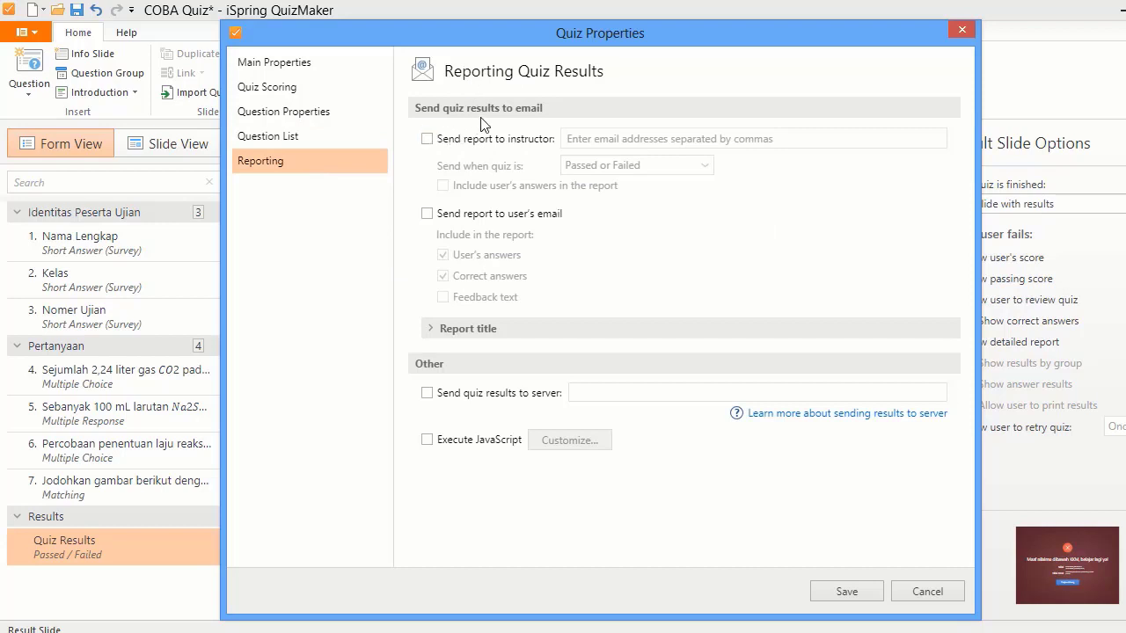
# - Enable Send report to instructor and enter the instructor's e-mail address
pyautogui.click(428, 141)
pyautogui.click(584, 138)
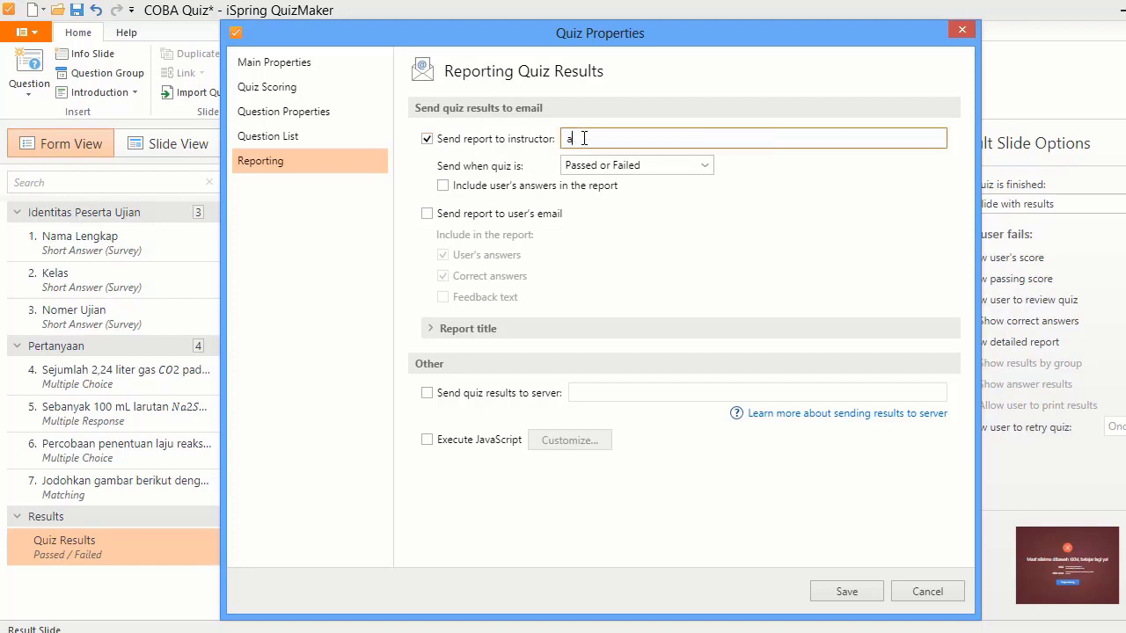
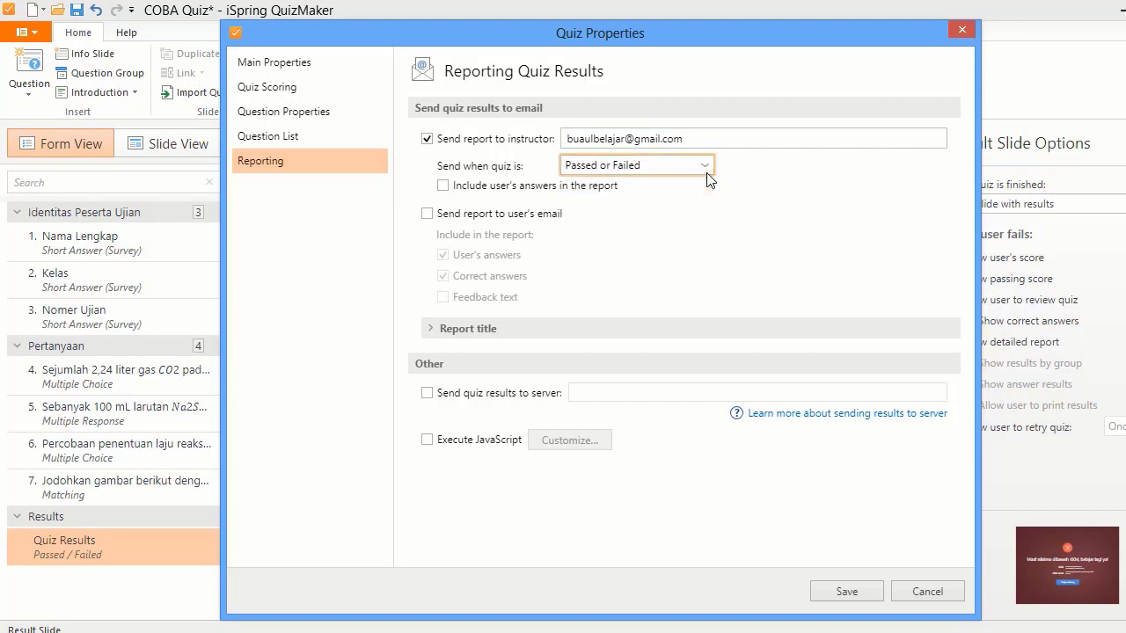
# - Keep reports sent on Passed or Failed, leave the learner report off, and save
pyautogui.click(706, 173)
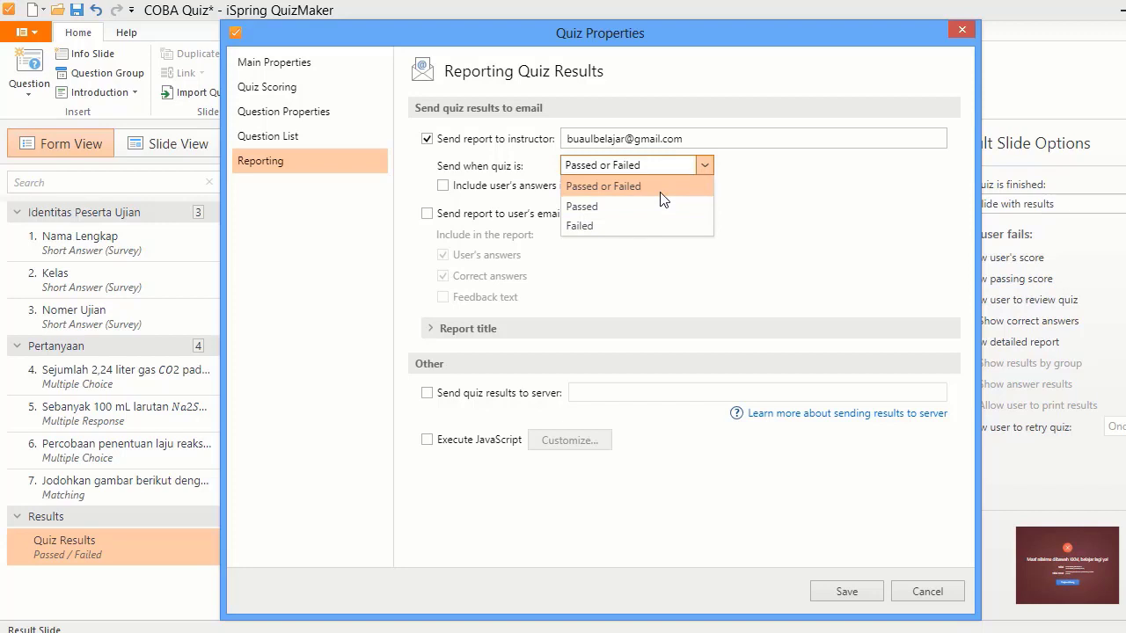
pyautogui.click(677, 279)
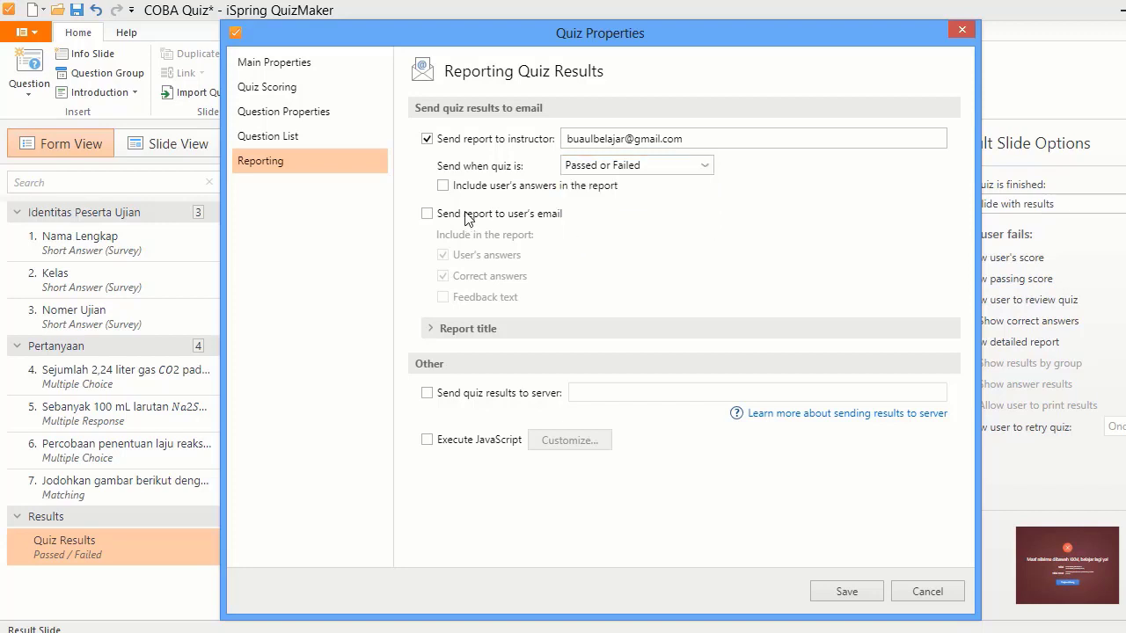
pyautogui.click(427, 214)
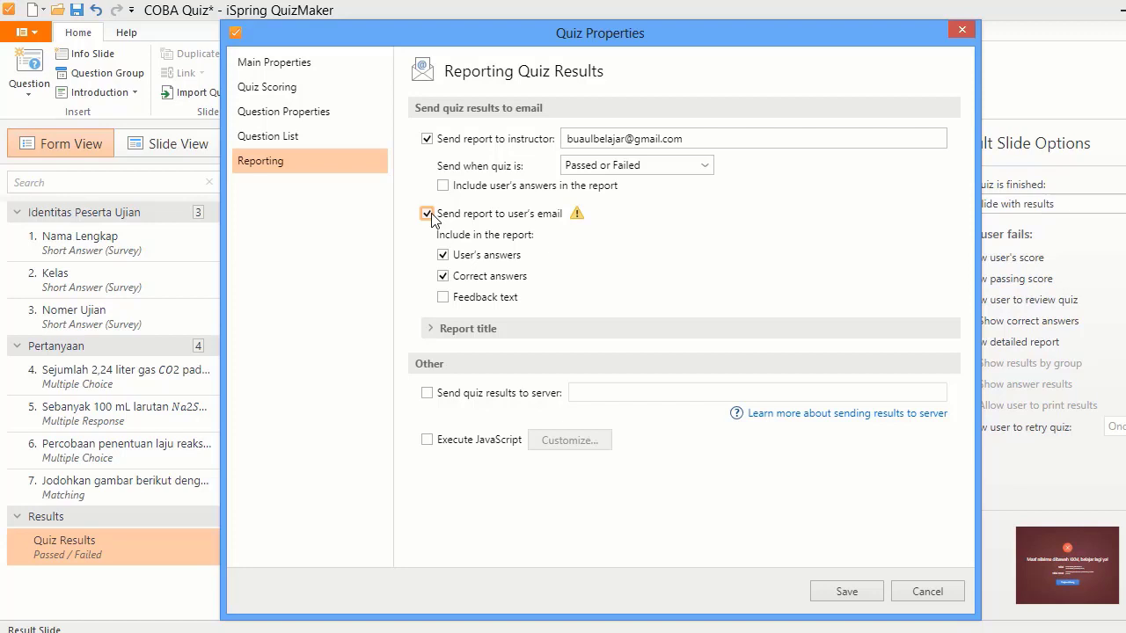
pyautogui.click(428, 214)
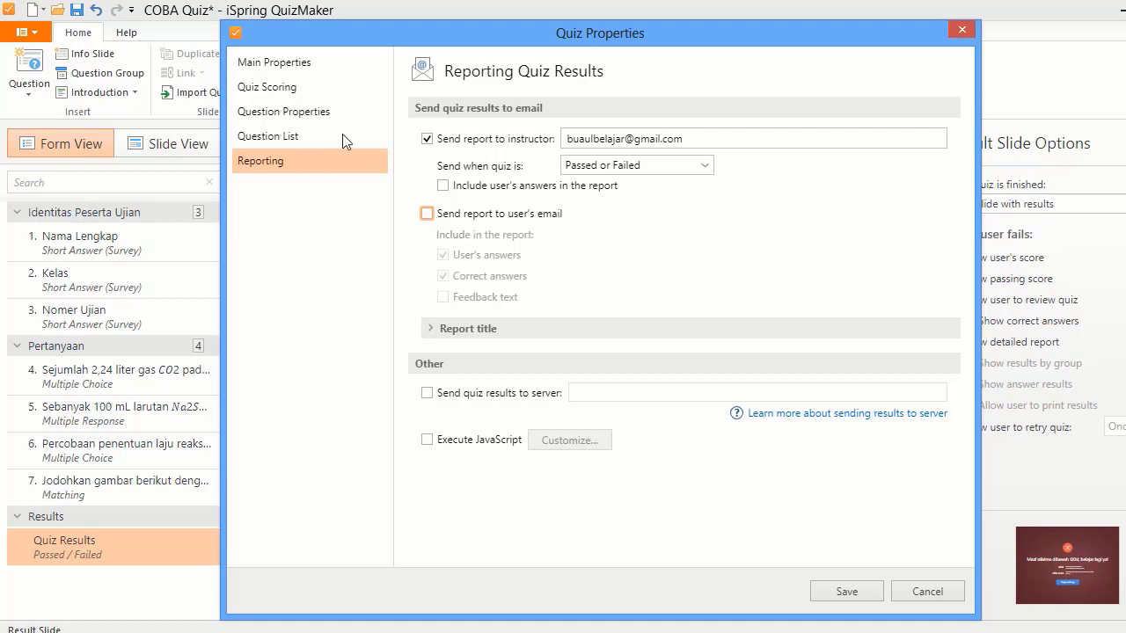
pyautogui.click(844, 599)
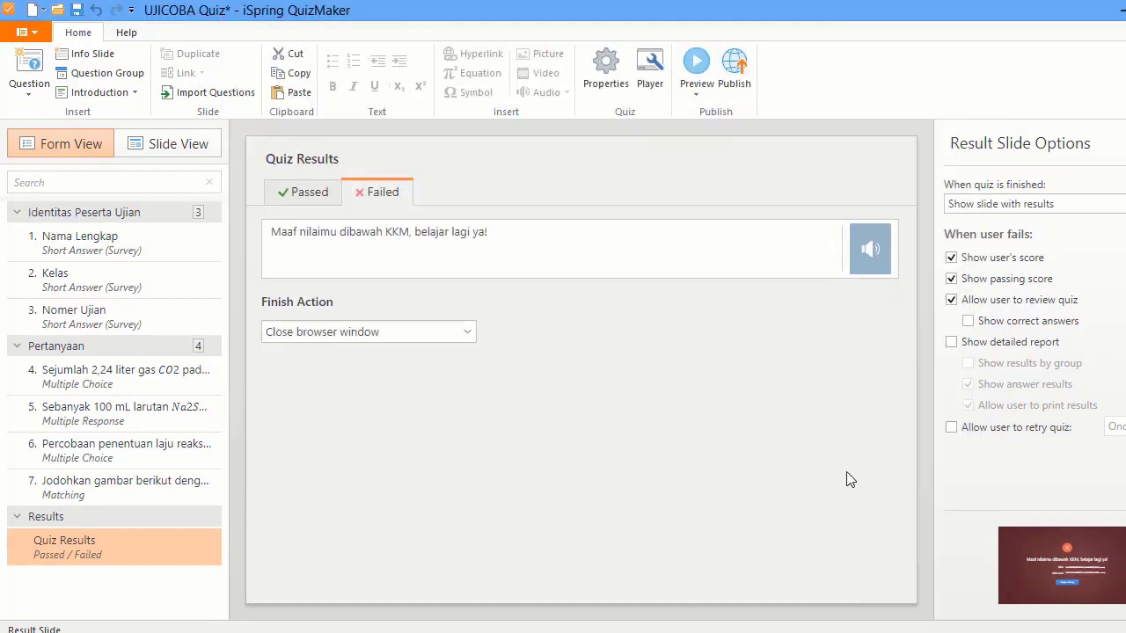
# - Open the quiz publishing options and look at the Word and LMS publishing choices
pyautogui.click(739, 79)
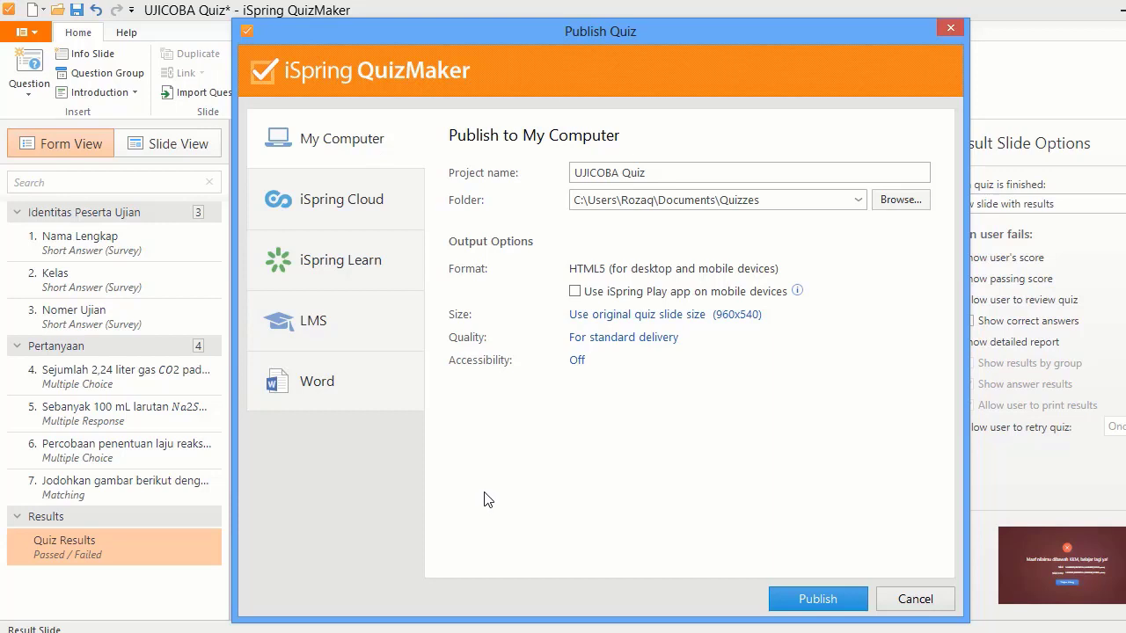
pyautogui.click(395, 398)
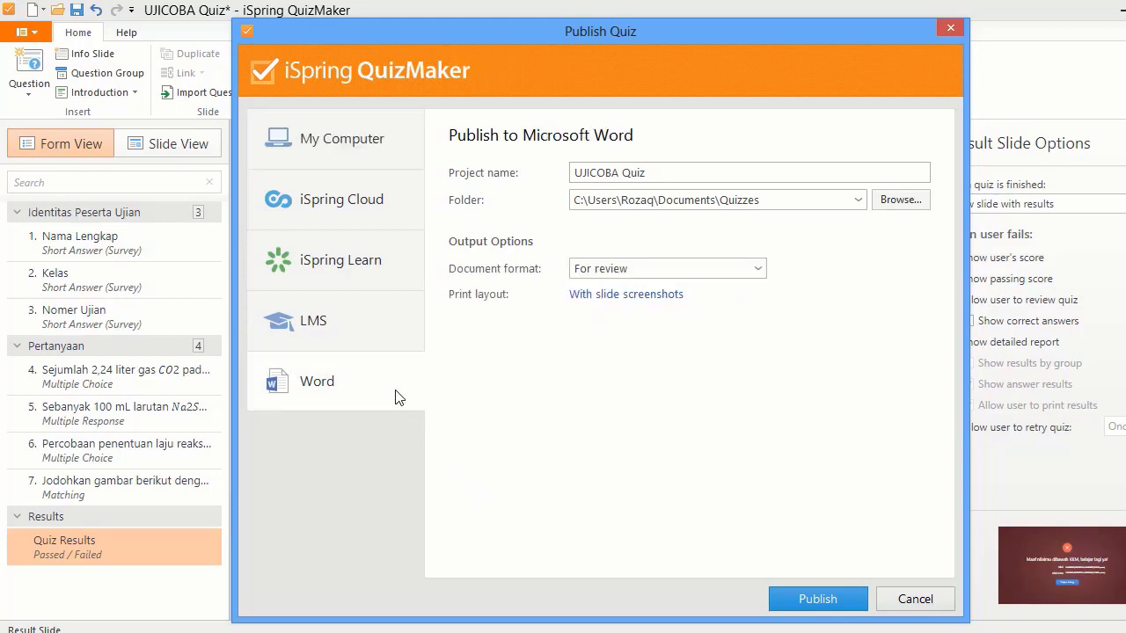
pyautogui.click(371, 328)
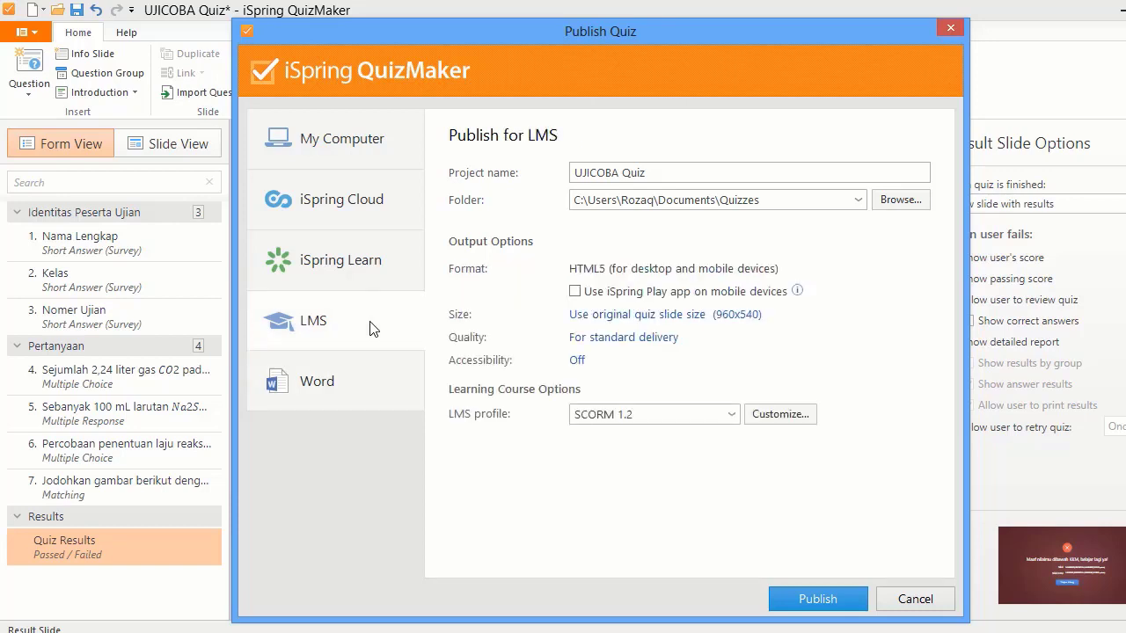
# - View the iSpring Learn publishing overview and advance through its feature slides
pyautogui.click(378, 277)
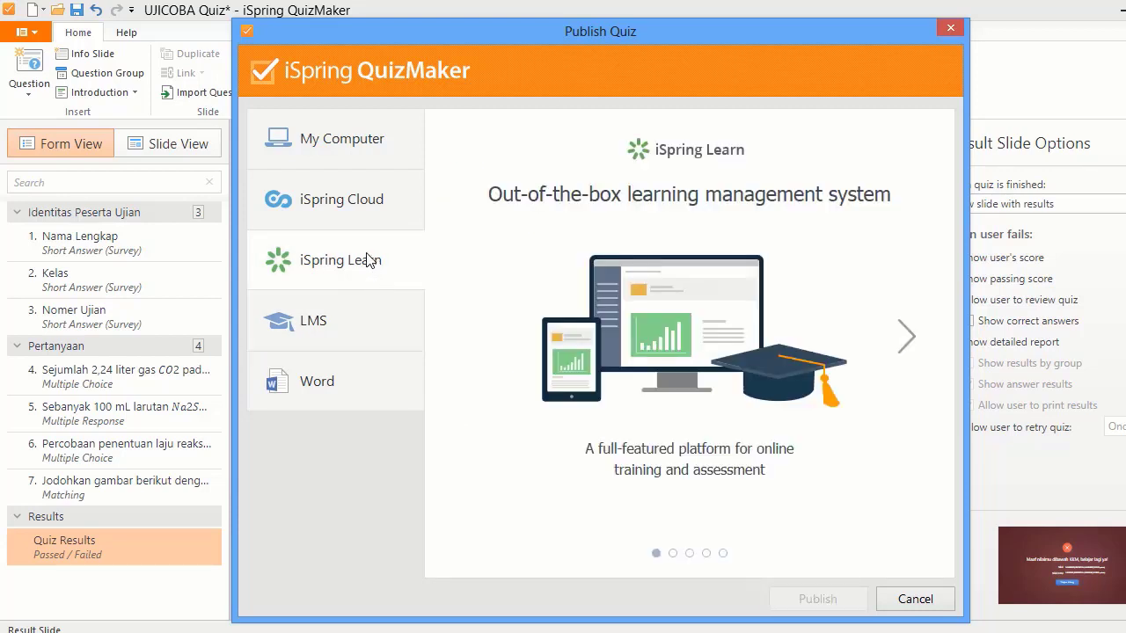
pyautogui.click(907, 338)
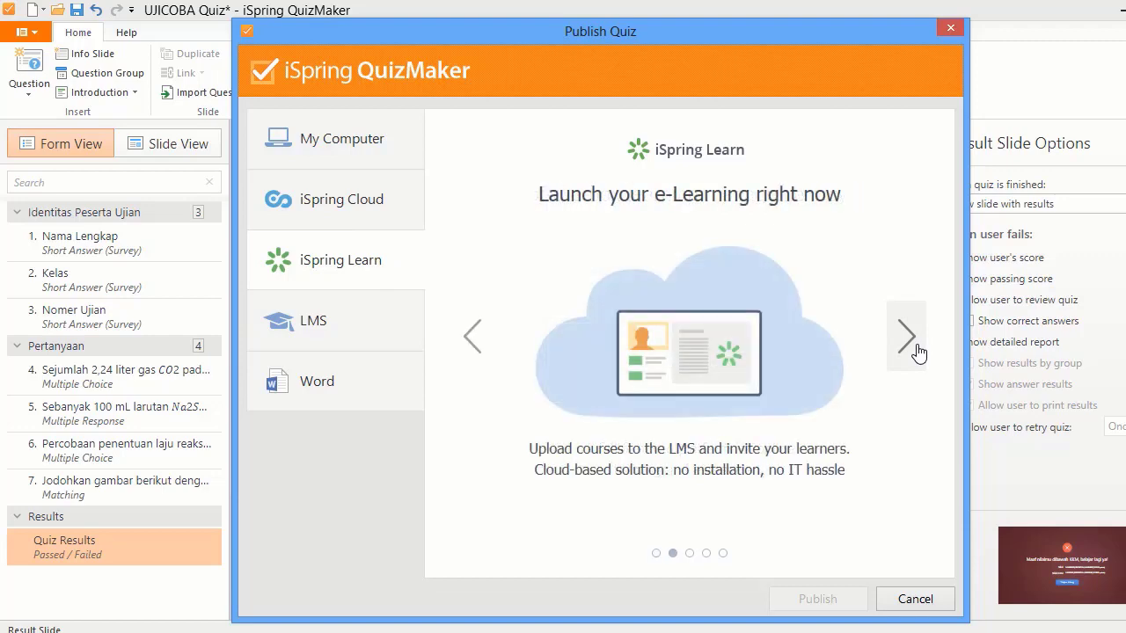
pyautogui.click(907, 337)
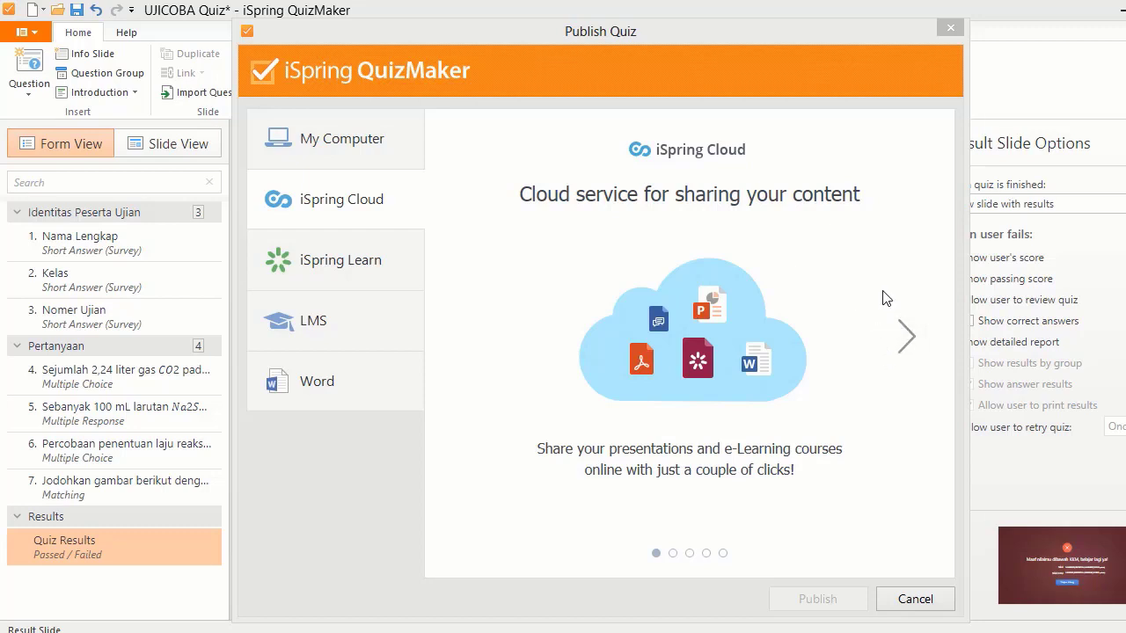
# - Finish the iSpring Cloud slides and choose My Computer publishing: UJICOBA Quiz, Quizzes folder, HTML5, 960x540
pyautogui.click(911, 339)
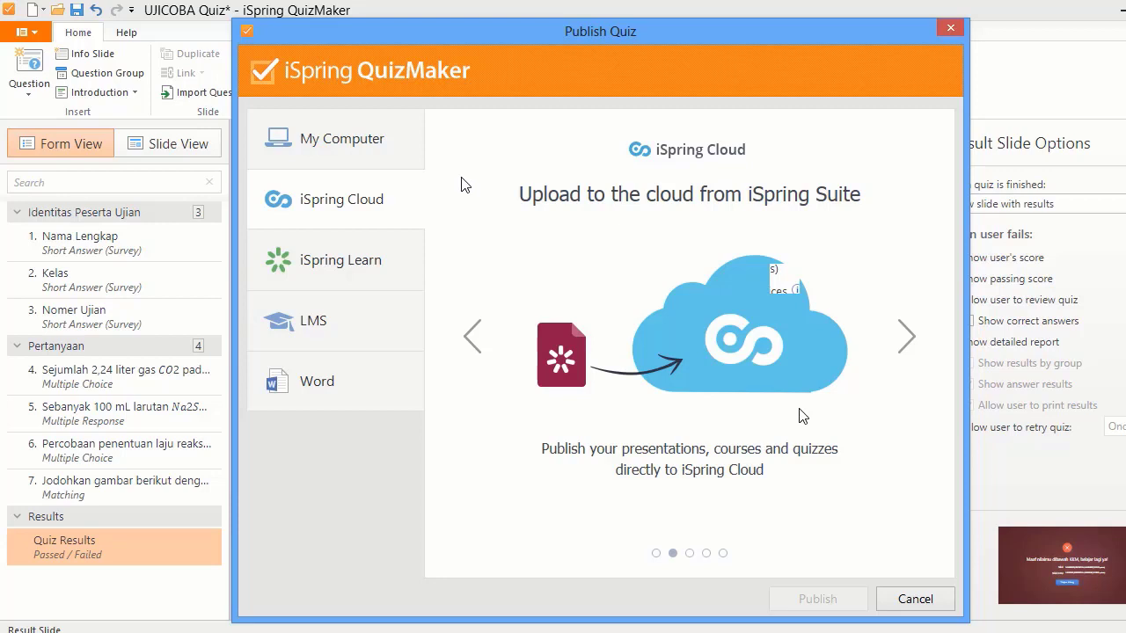
pyautogui.click(417, 159)
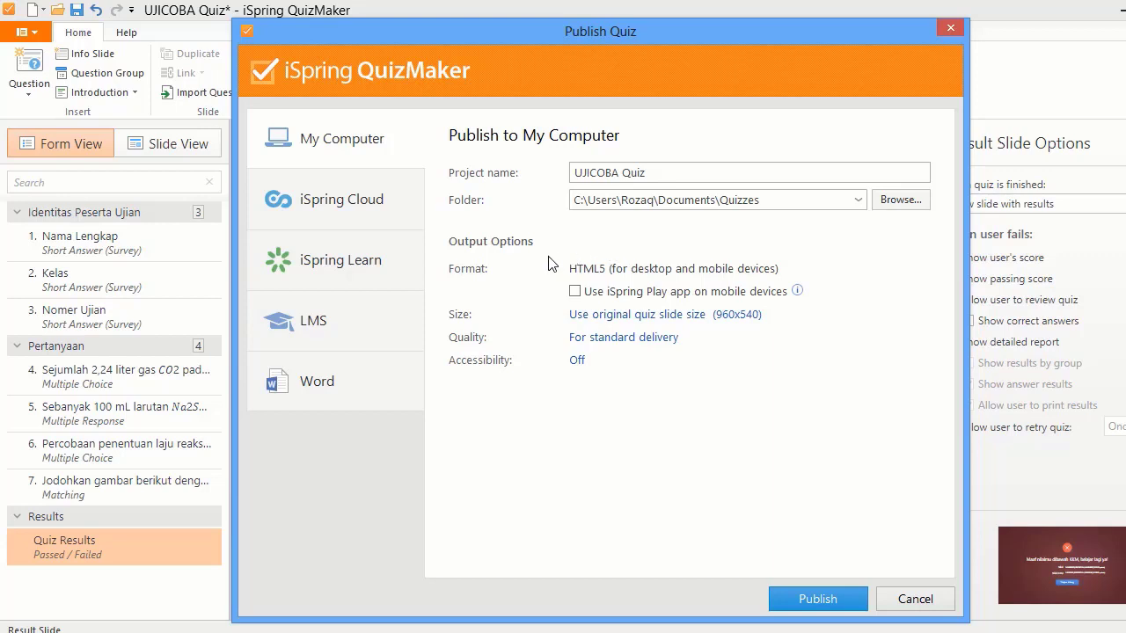
# - Publish UJICOBA Quiz as HTML5 with the iSpring Play mobile app option left off
pyautogui.click(575, 291)
pyautogui.click(575, 291)
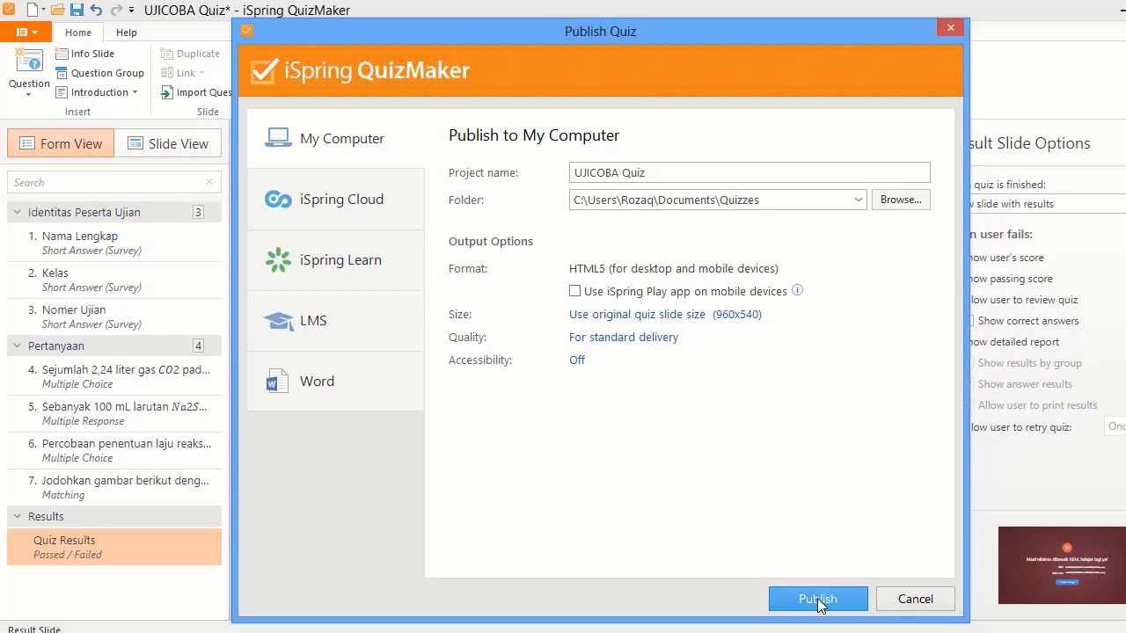
pyautogui.click(817, 599)
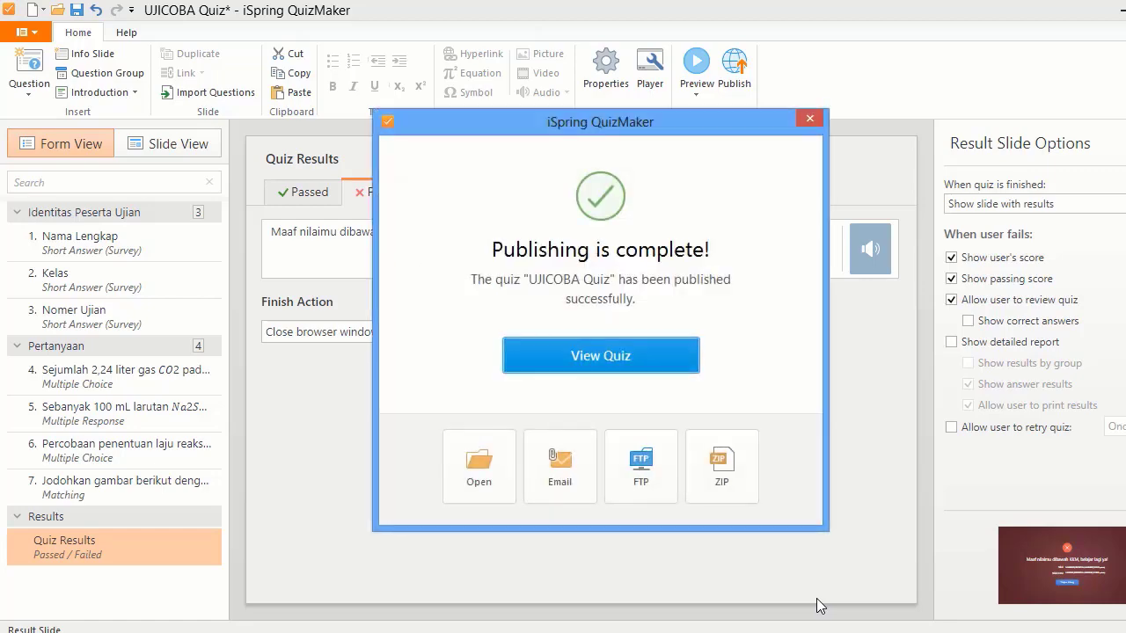
# - Save UJICOBA Quiz.zip, extract it into a UJICOBA Quiz folder, and open index.html in Firefox
pyautogui.click(729, 465)
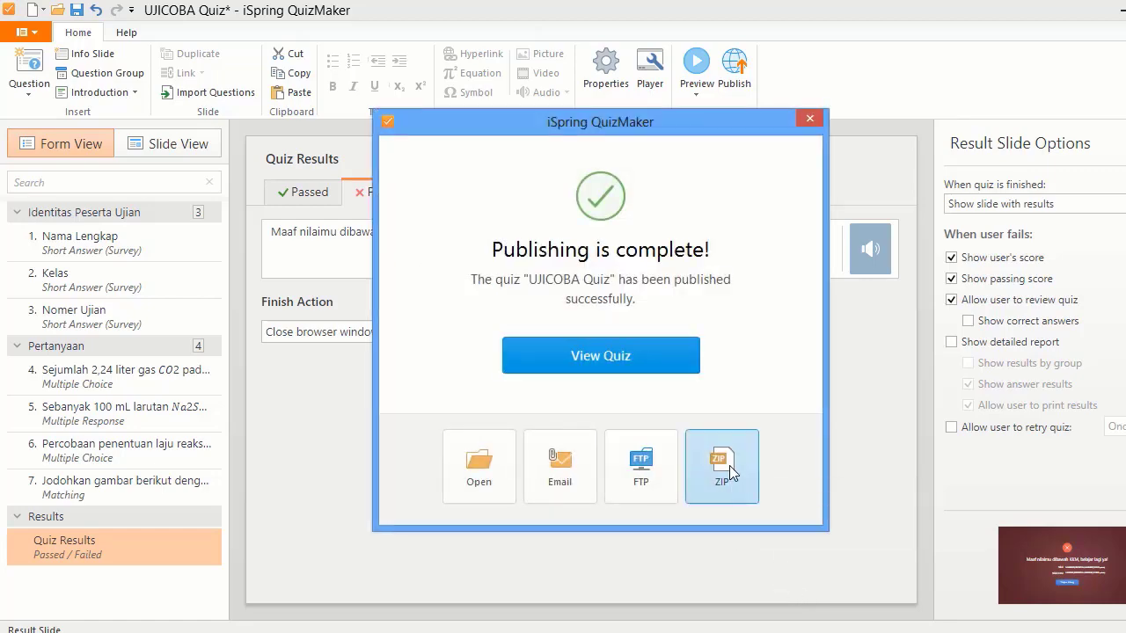
pyautogui.click(745, 490)
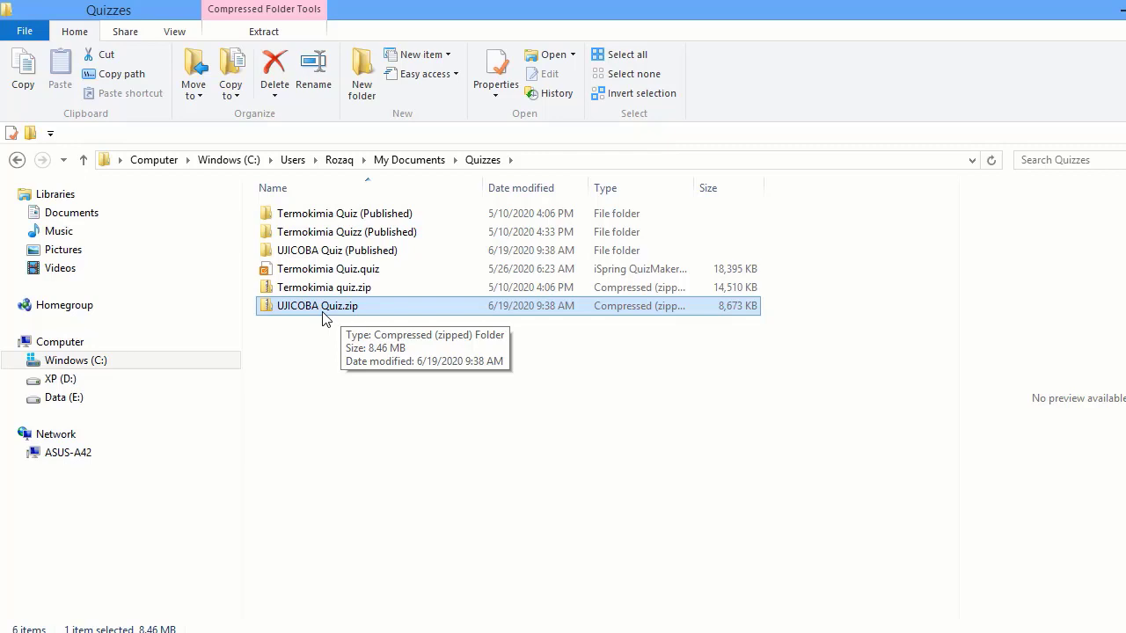
pyautogui.doubleClick(324, 318)
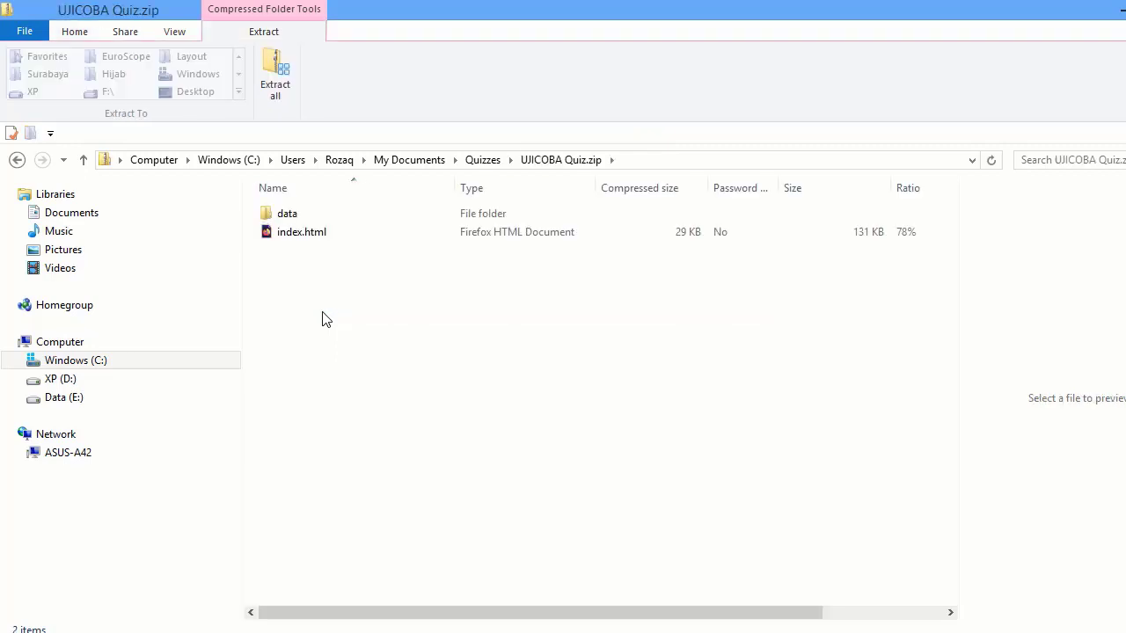
pyautogui.click(278, 83)
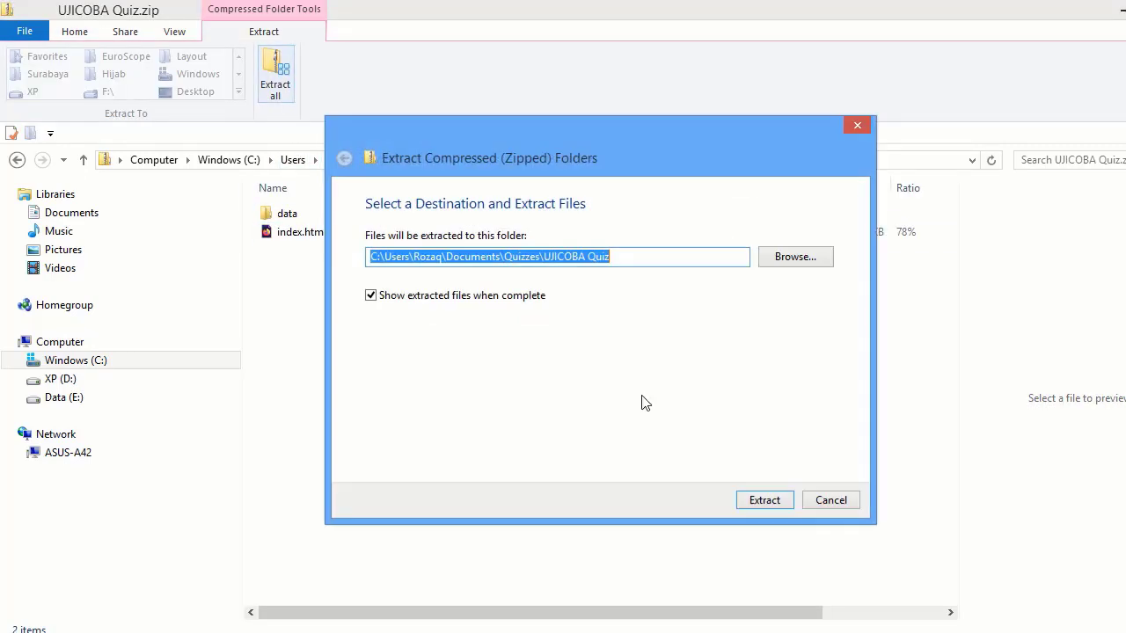
pyautogui.click(764, 499)
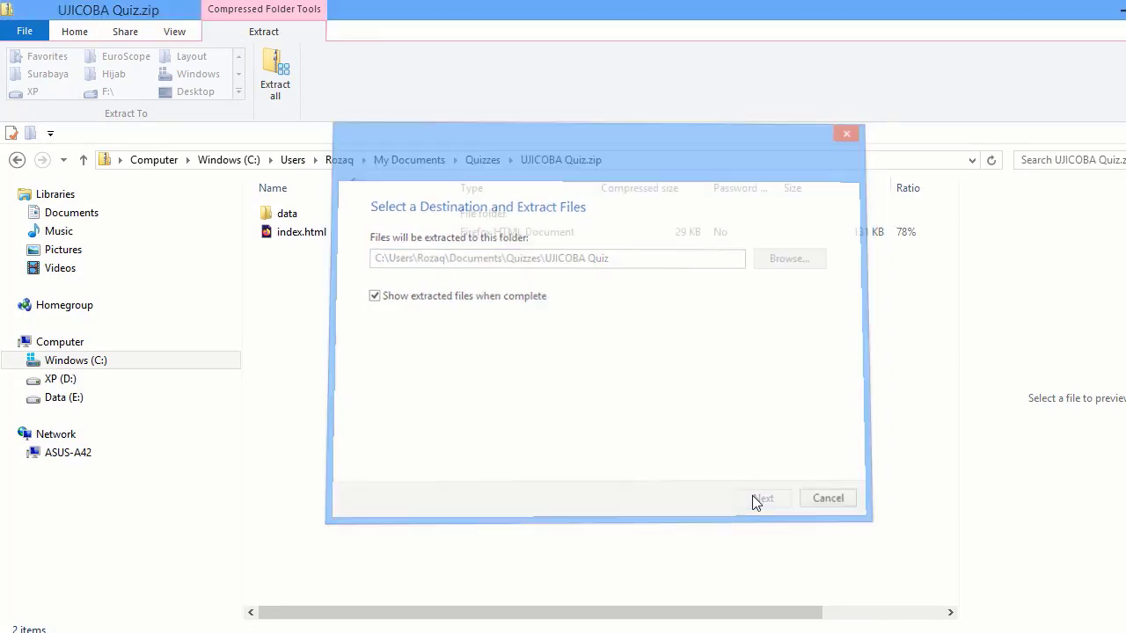
pyautogui.click(308, 240)
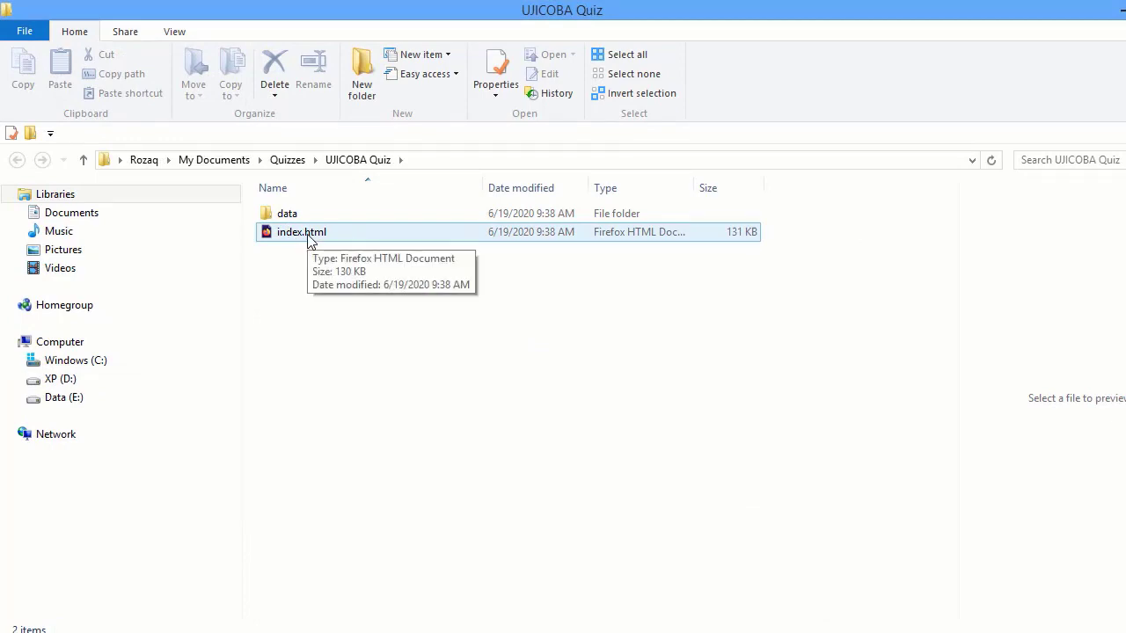
pyautogui.doubleClick(308, 237)
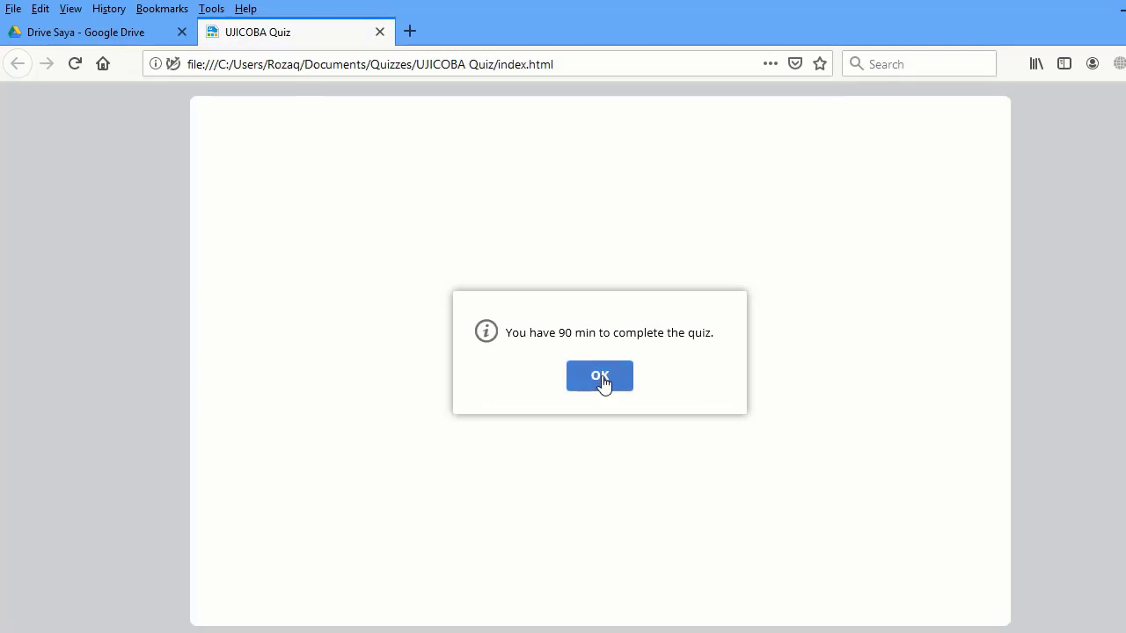
# - Start the quiz and fill in the student's name, class and exam number
pyautogui.click(600, 376)
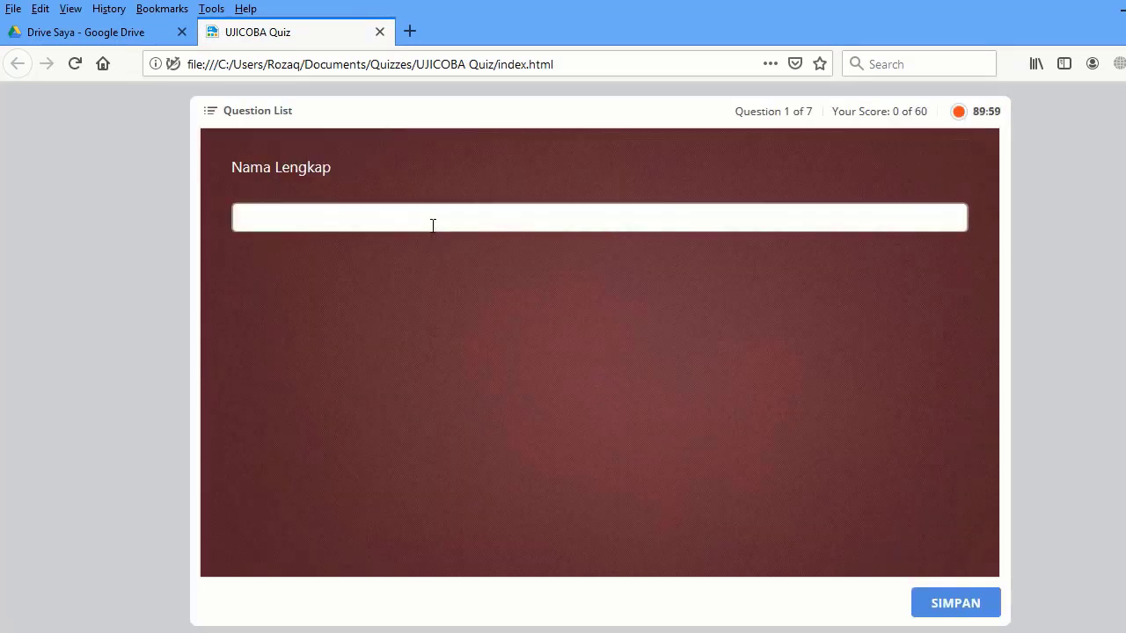
pyautogui.write('wawa')
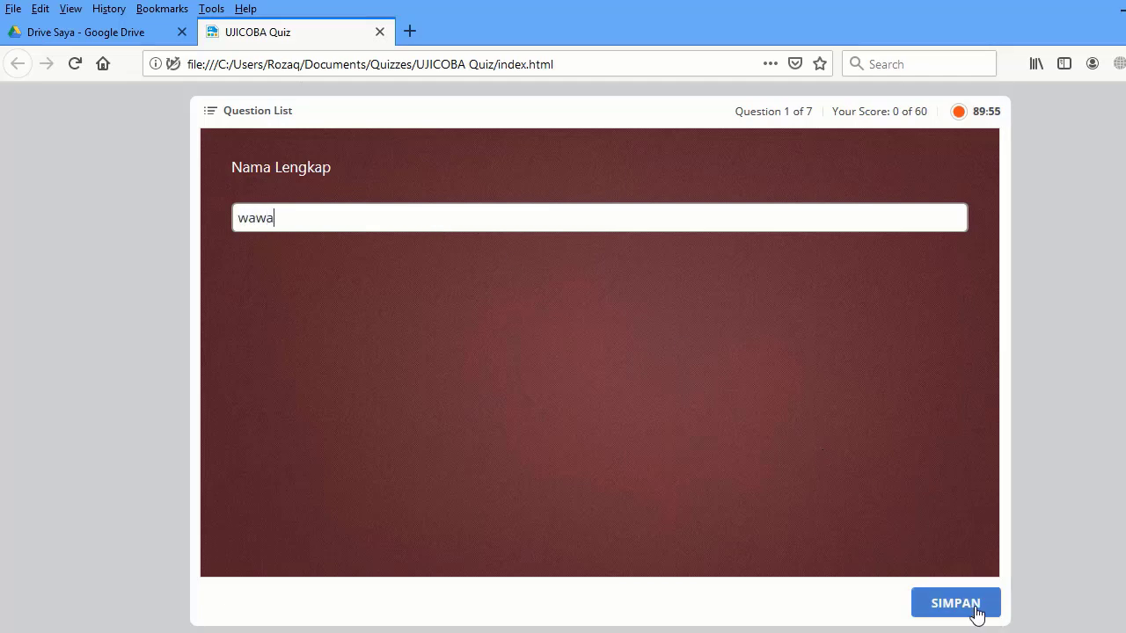
pyautogui.click(972, 607)
pyautogui.write('12344')
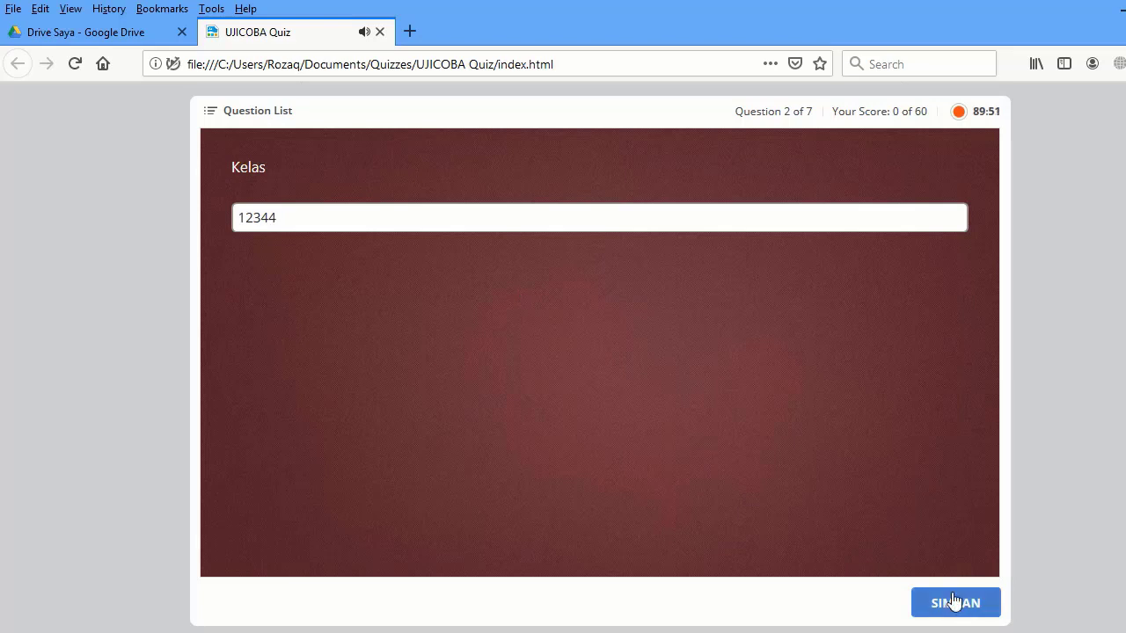
pyautogui.click(952, 598)
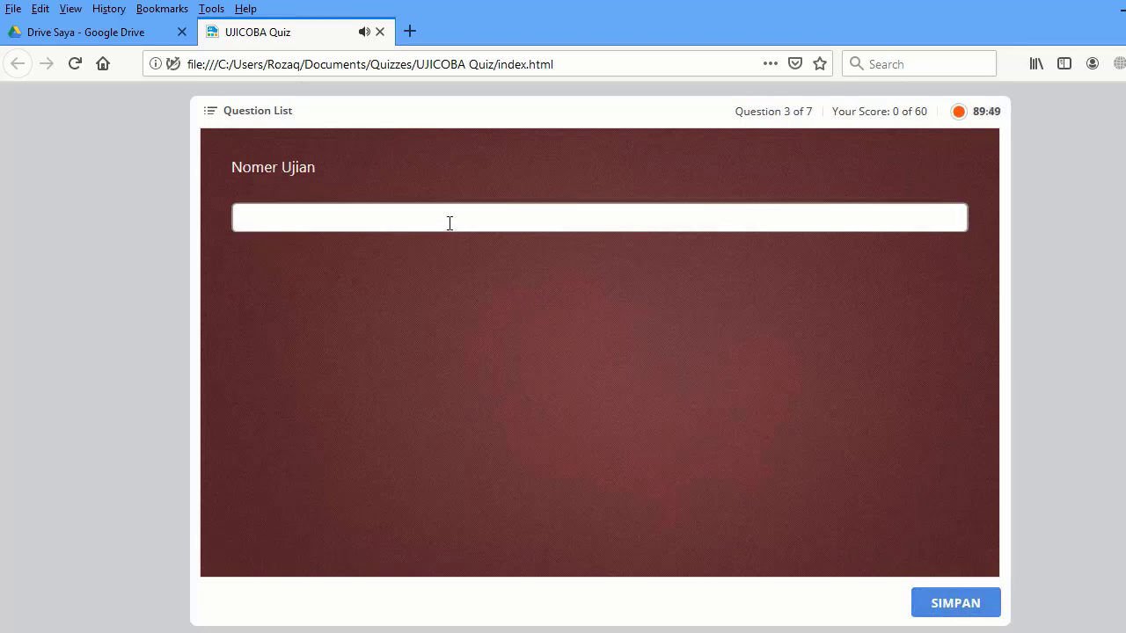
pyautogui.write('1334')
pyautogui.click(965, 607)
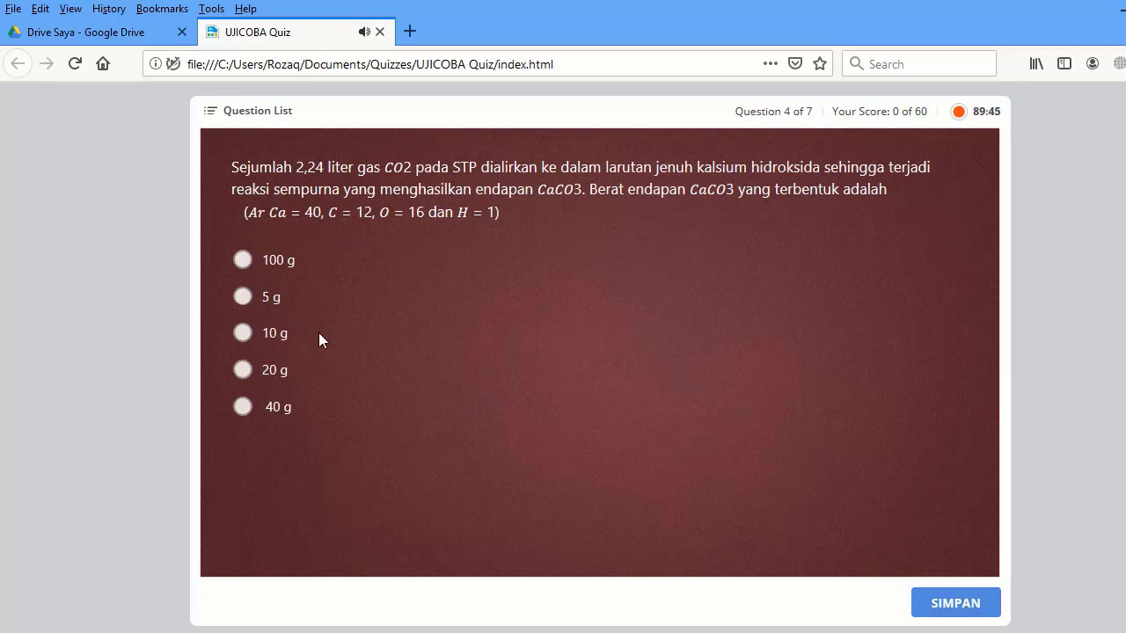
# - Answer question 4 with 20 g and question 5 with the BaSO4 precipitate and Ba2+ statements
pyautogui.click(250, 375)
pyautogui.click(930, 606)
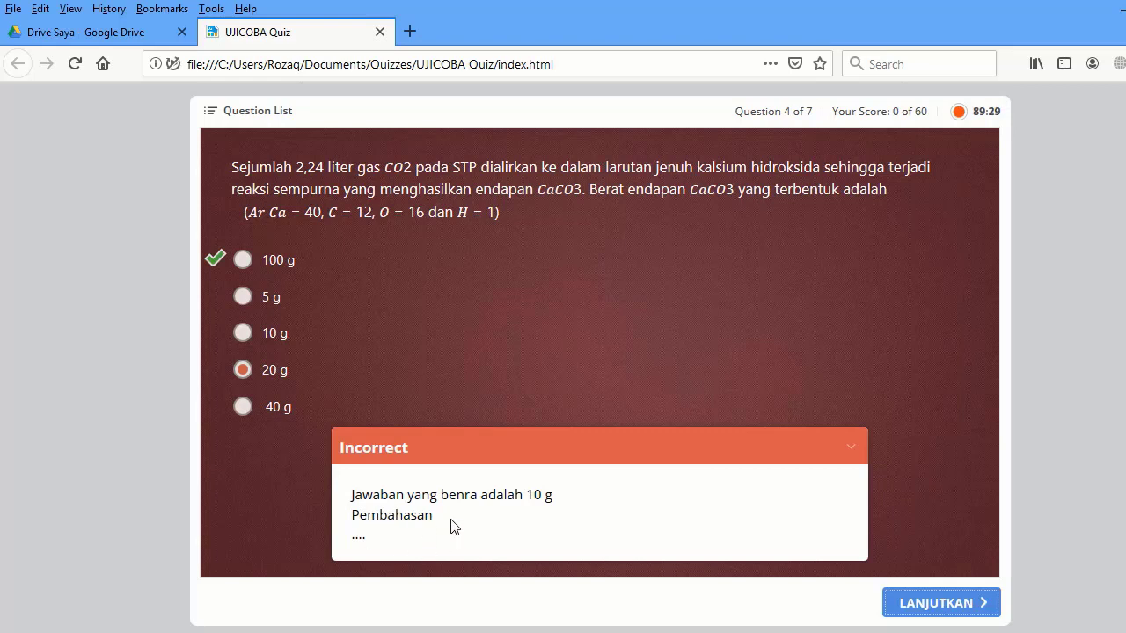
pyautogui.click(925, 599)
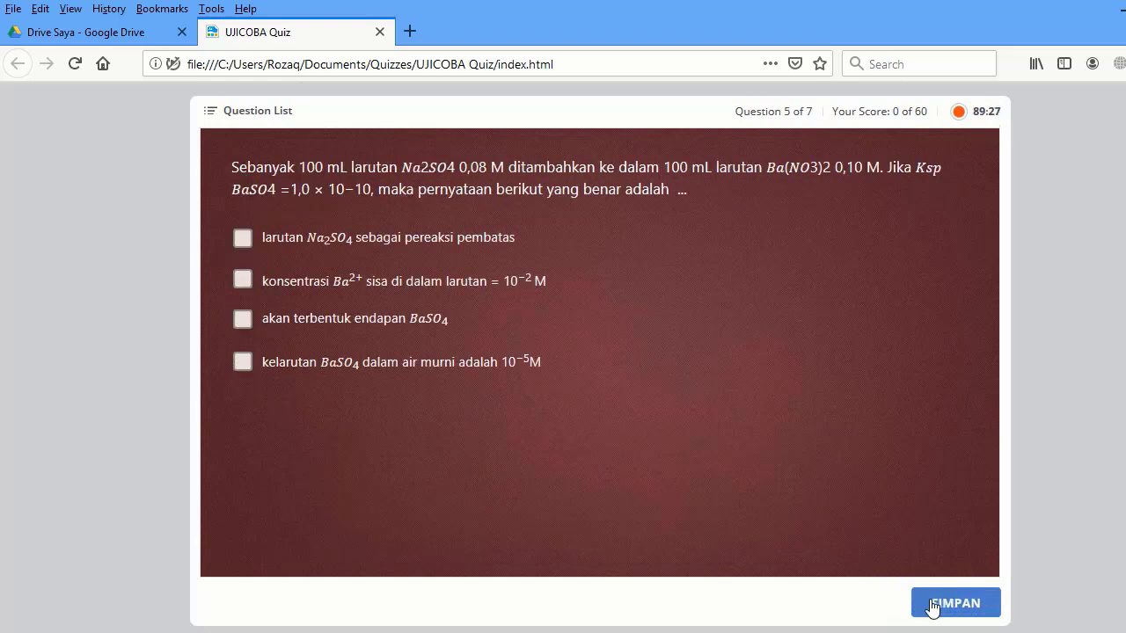
pyautogui.click(249, 323)
pyautogui.click(242, 282)
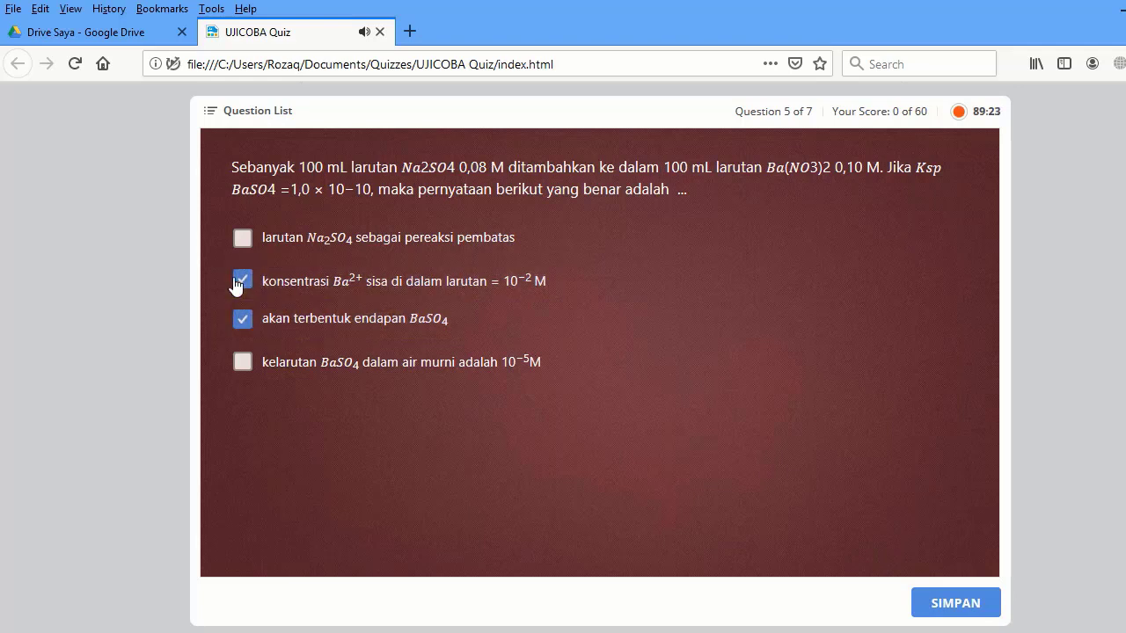
pyautogui.click(950, 612)
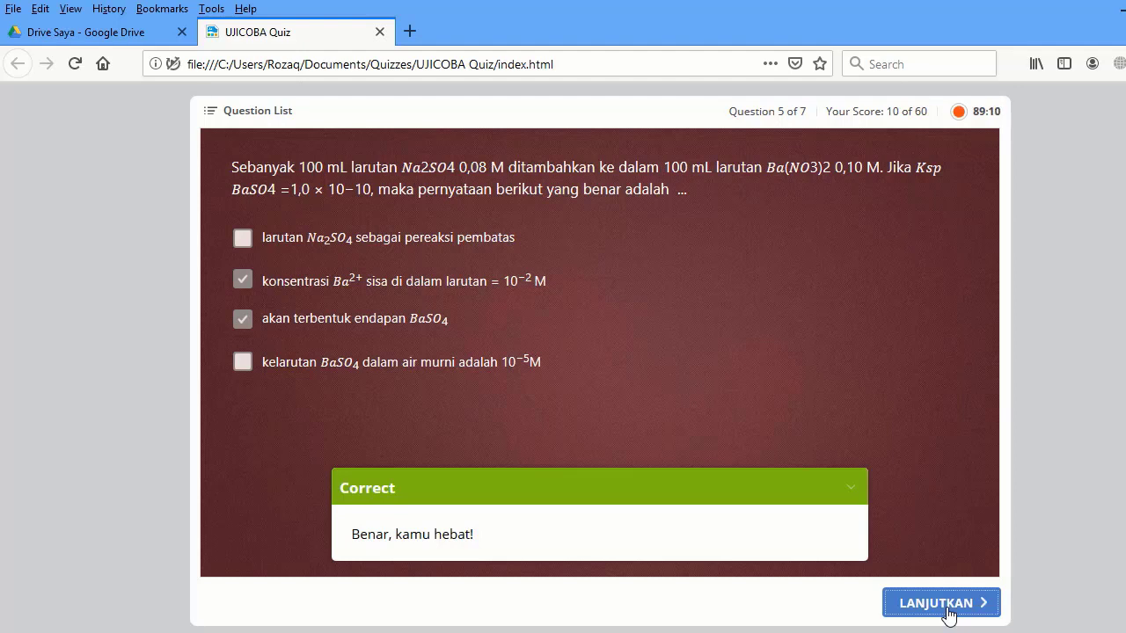
# - Answer question 6 with 2 × 10^6 as the rate constant
pyautogui.click(941, 603)
pyautogui.click(264, 483)
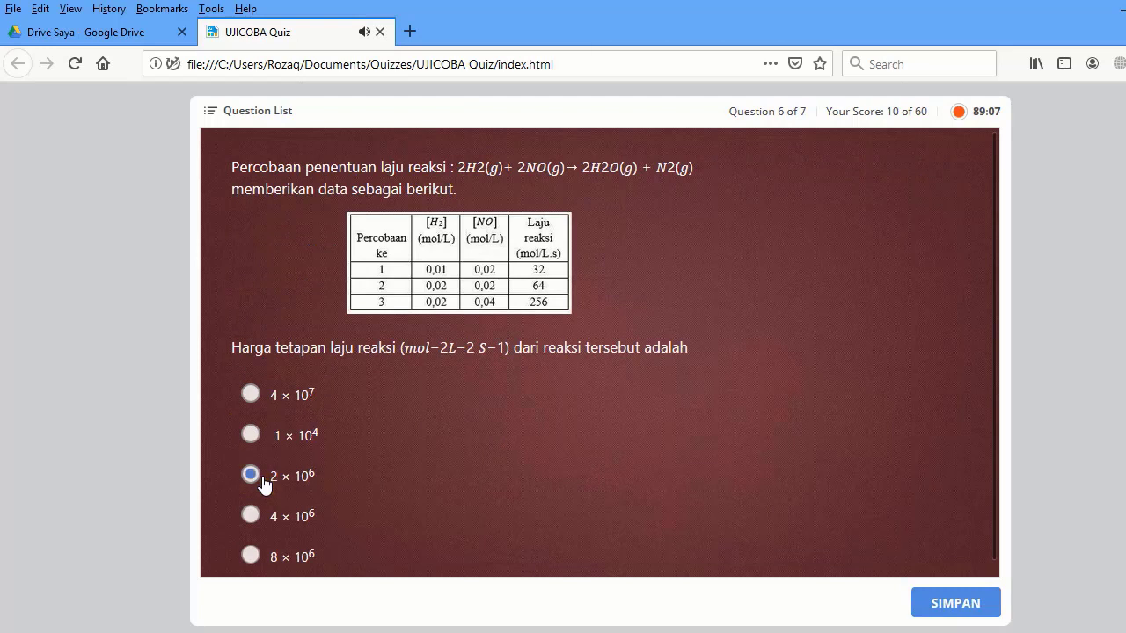
pyautogui.click(914, 603)
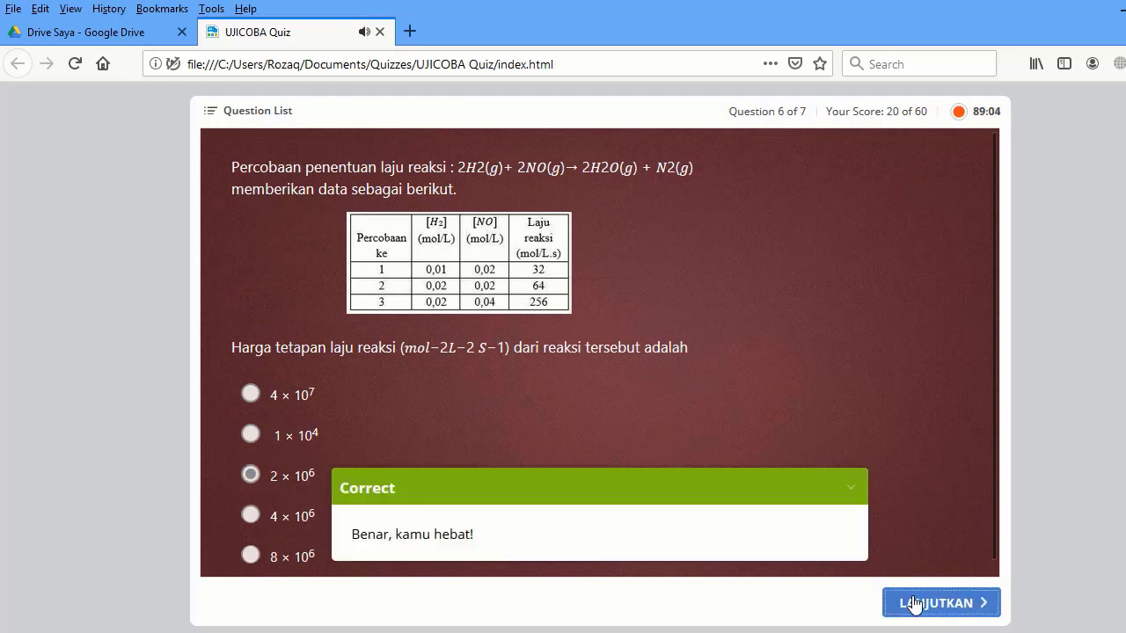
# - Match Sol–Losion, Emulsi–Pengkoreksi pena, Aerosol–Parfum, submit, and show the final results
pyautogui.click(914, 603)
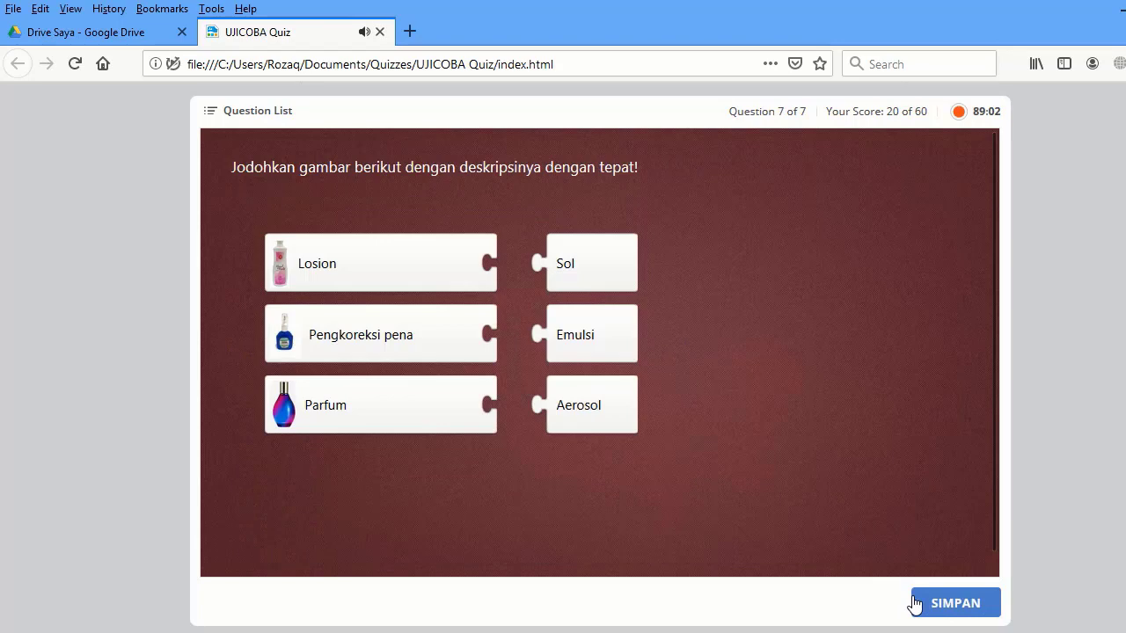
pyautogui.moveTo(630, 272); pyautogui.dragTo(571, 270)
pyautogui.moveTo(598, 318); pyautogui.dragTo(556, 346)
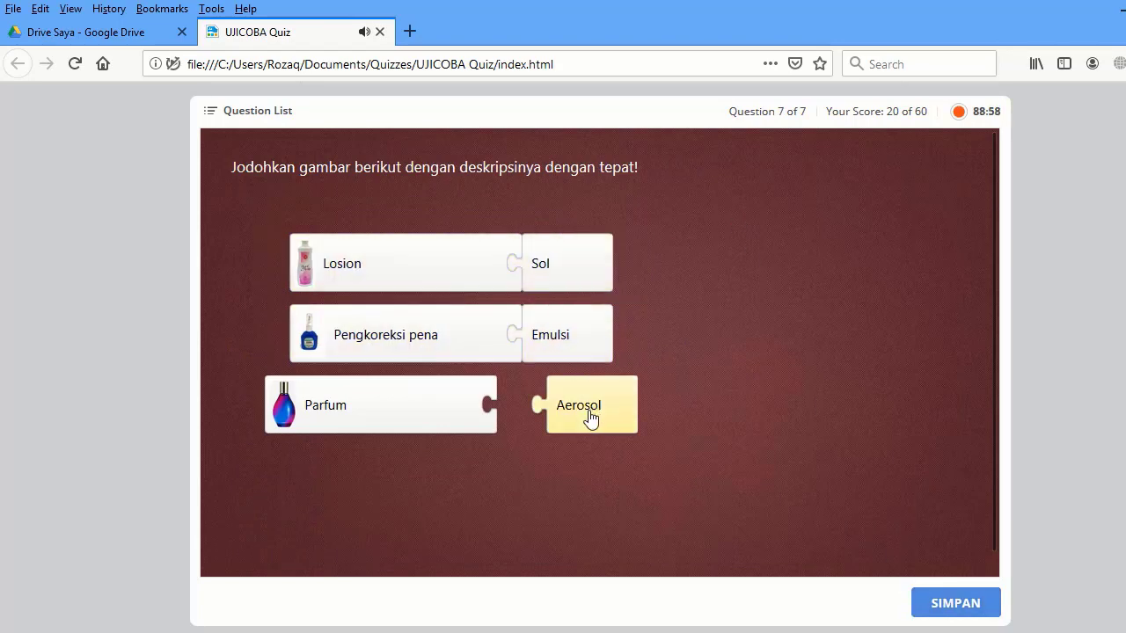
pyautogui.moveTo(588, 422); pyautogui.dragTo(534, 422)
pyautogui.click(946, 605)
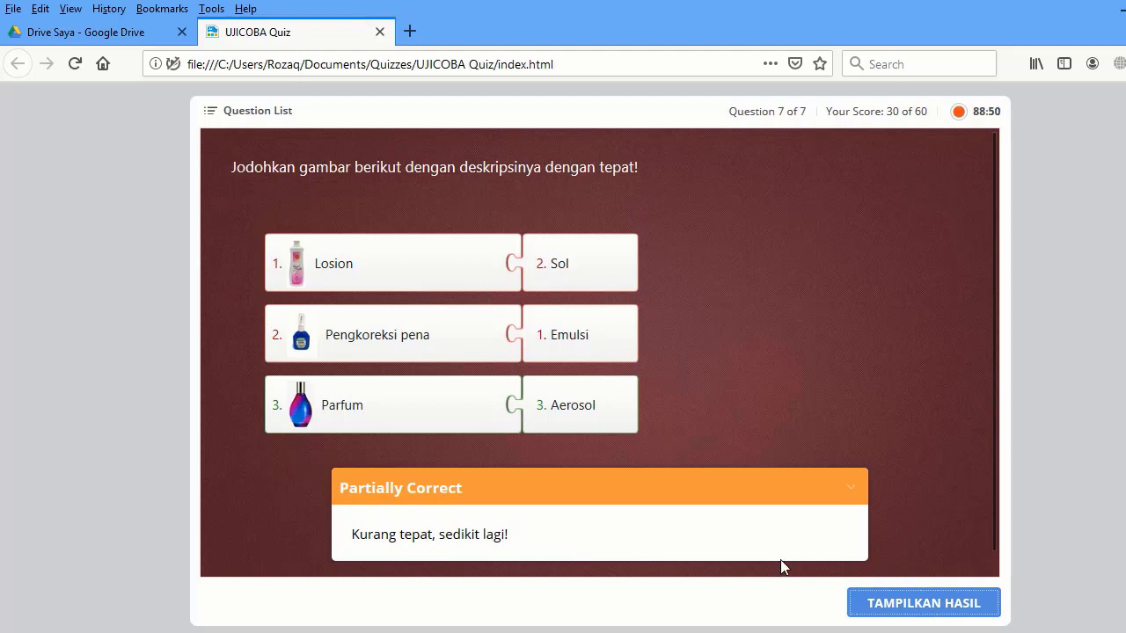
pyautogui.click(884, 616)
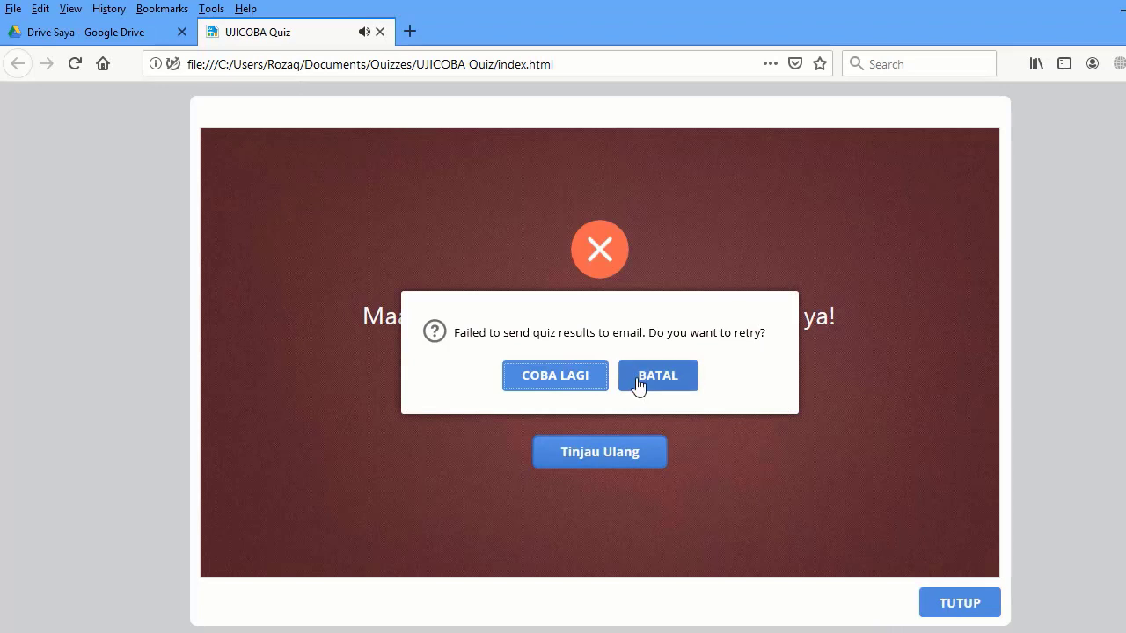
# - Decline resending the quiz results by email with BATAL
pyautogui.click(640, 383)
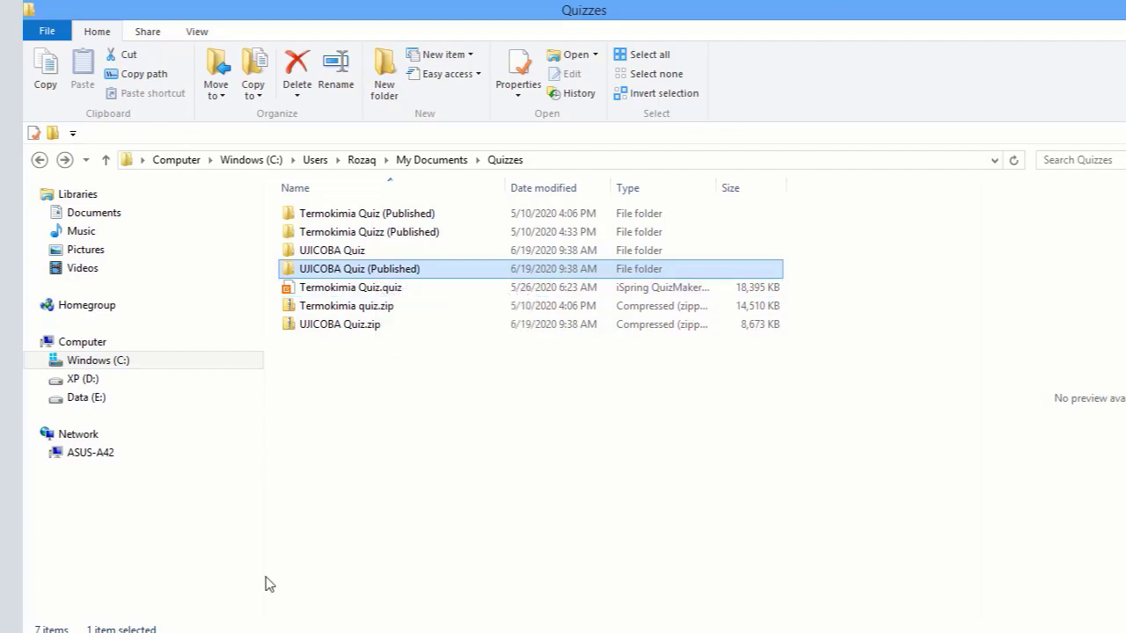
# - Share the UJICOBA Quiz (Published) Drive folder with 'Siapa saja yang memiliki link' view access
pyautogui.hotkey('alt', 'Tab')
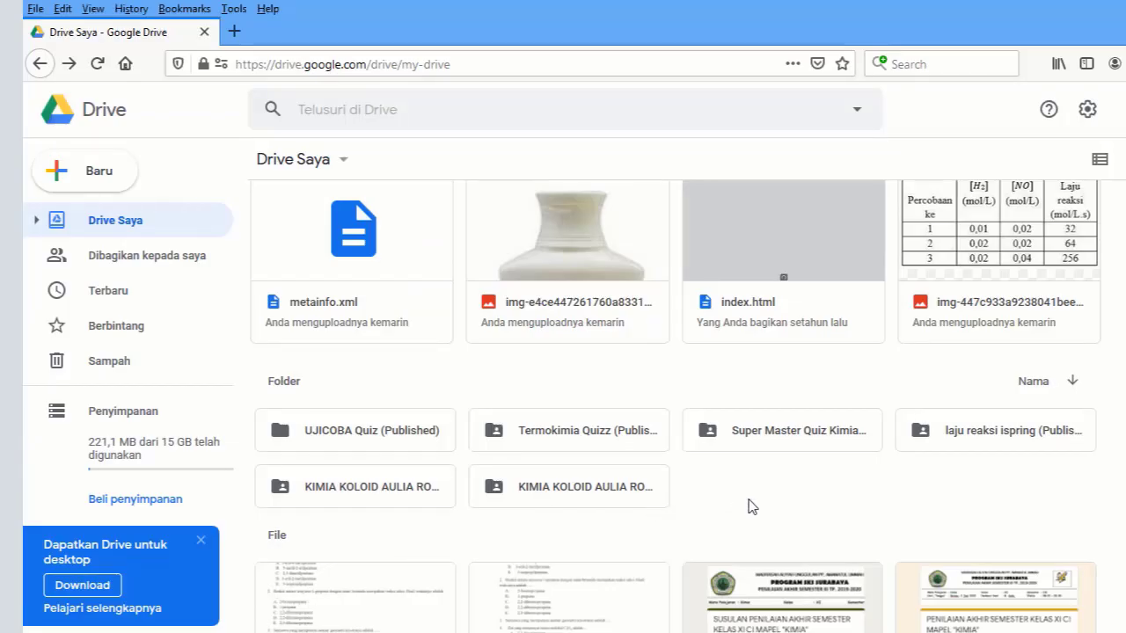
pyautogui.click(443, 436)
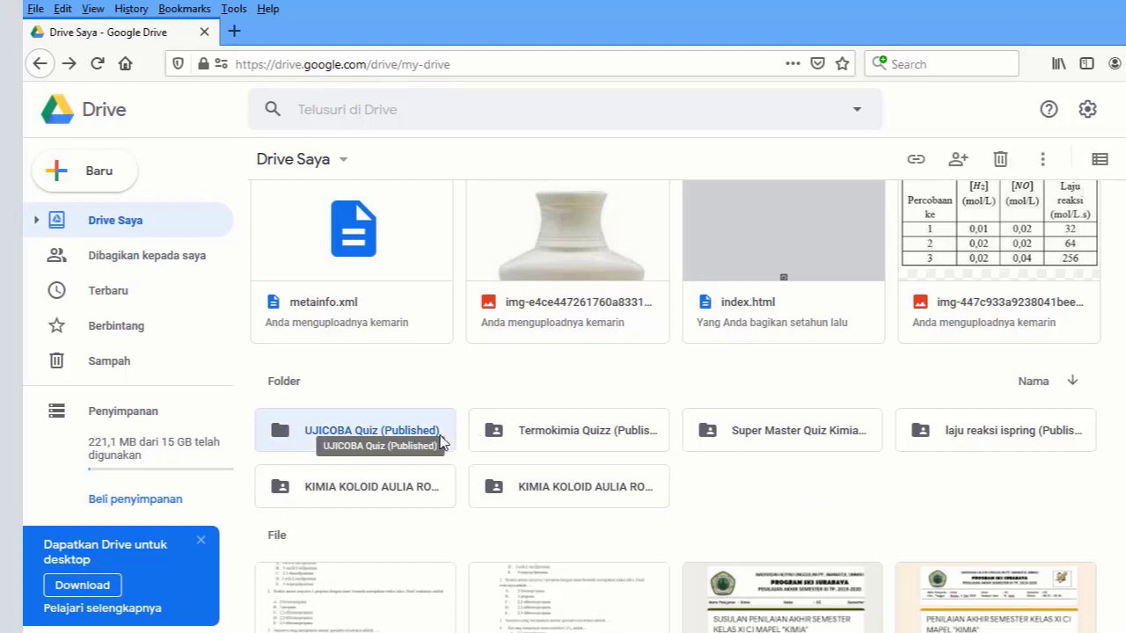
pyautogui.click(915, 160)
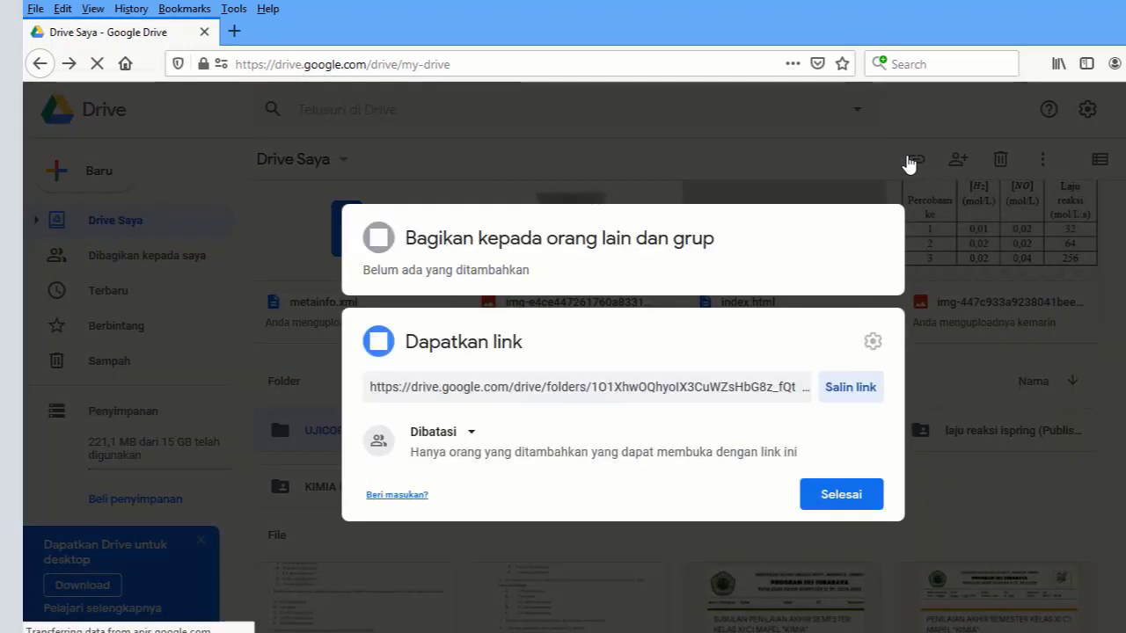
pyautogui.click(469, 436)
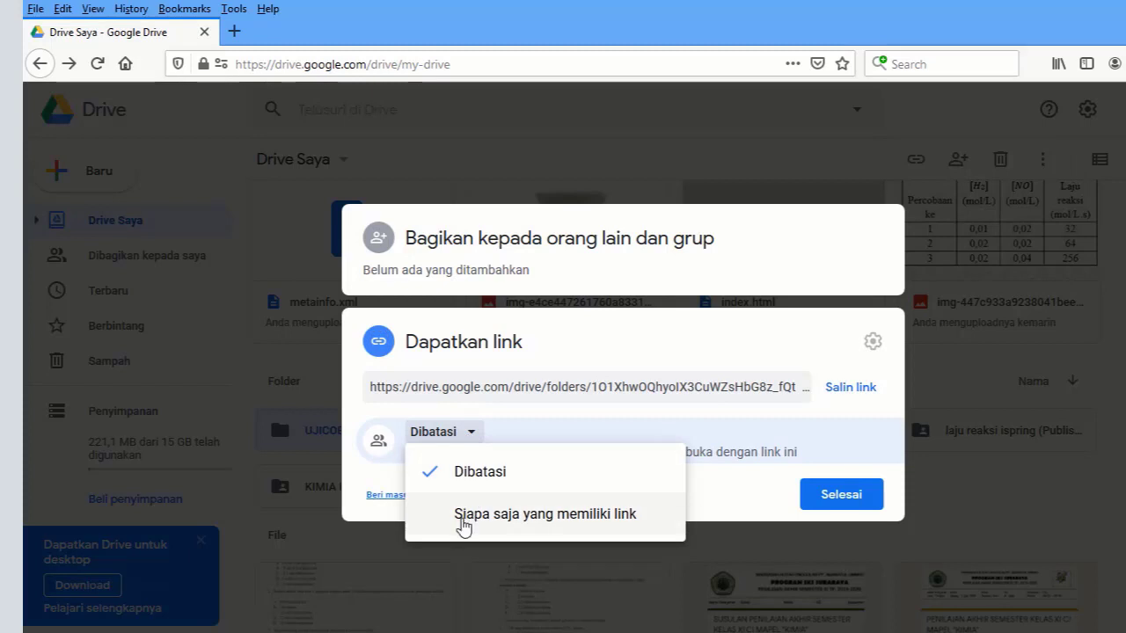
pyautogui.click(463, 517)
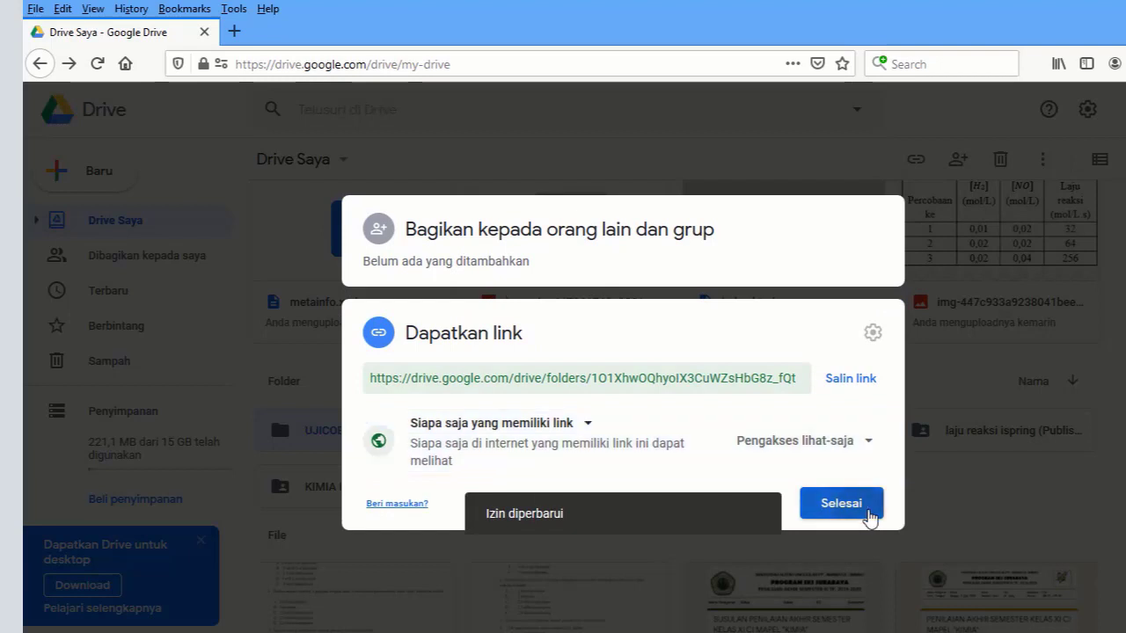
pyautogui.click(867, 514)
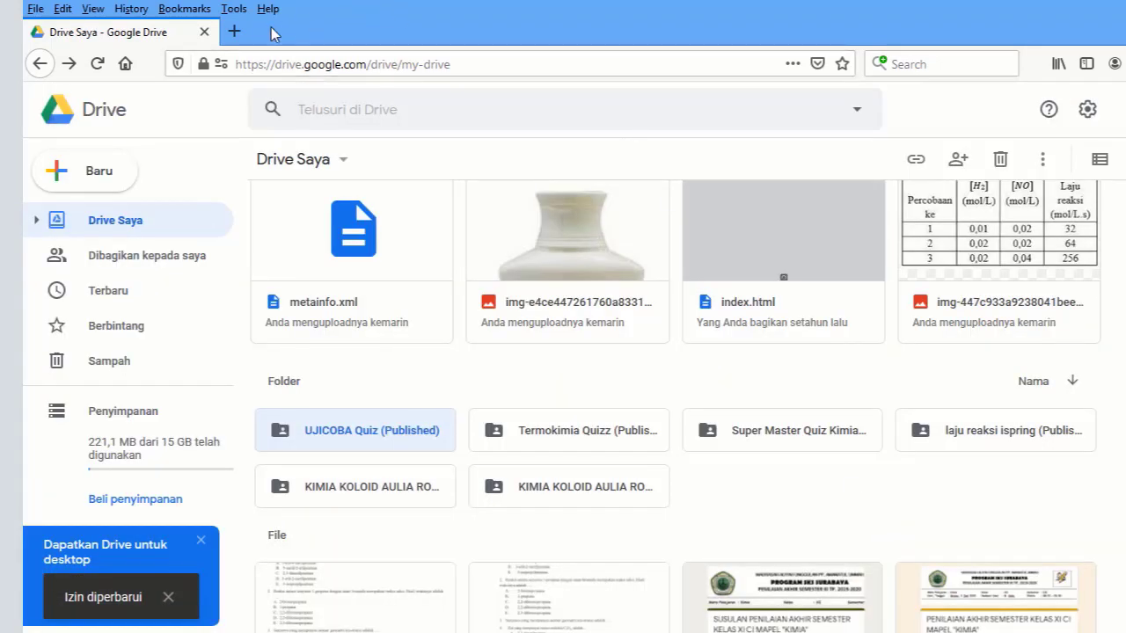
pyautogui.click(234, 32)
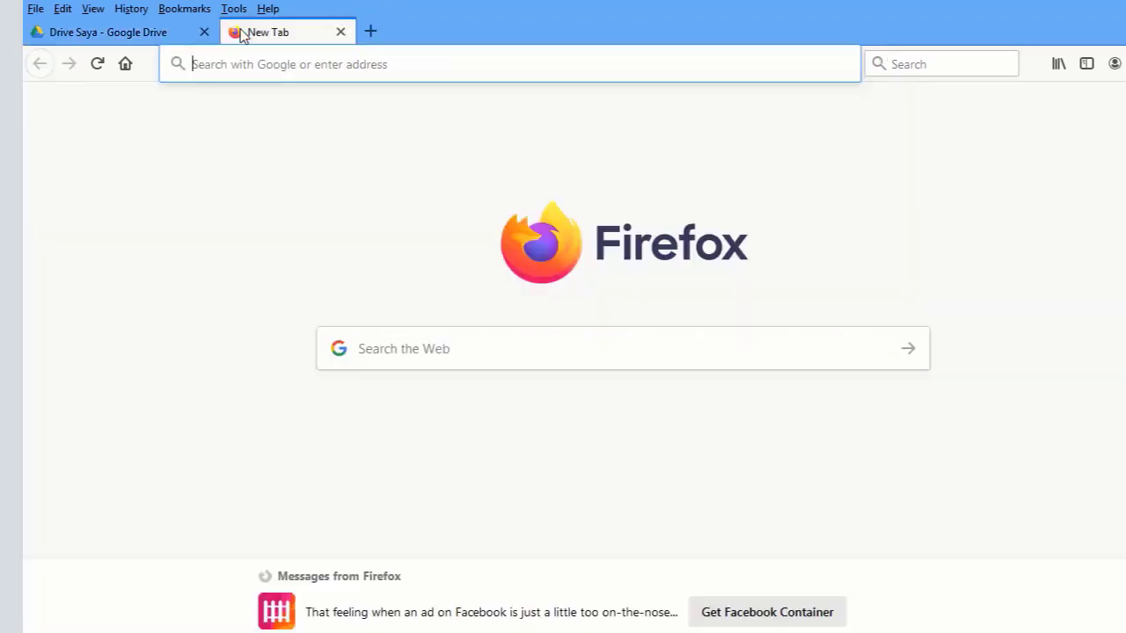
# - Go to drv.tw and authorize DriveToWeb to host from the Google Drive account
pyautogui.click(235, 74)
pyautogui.write('dr')
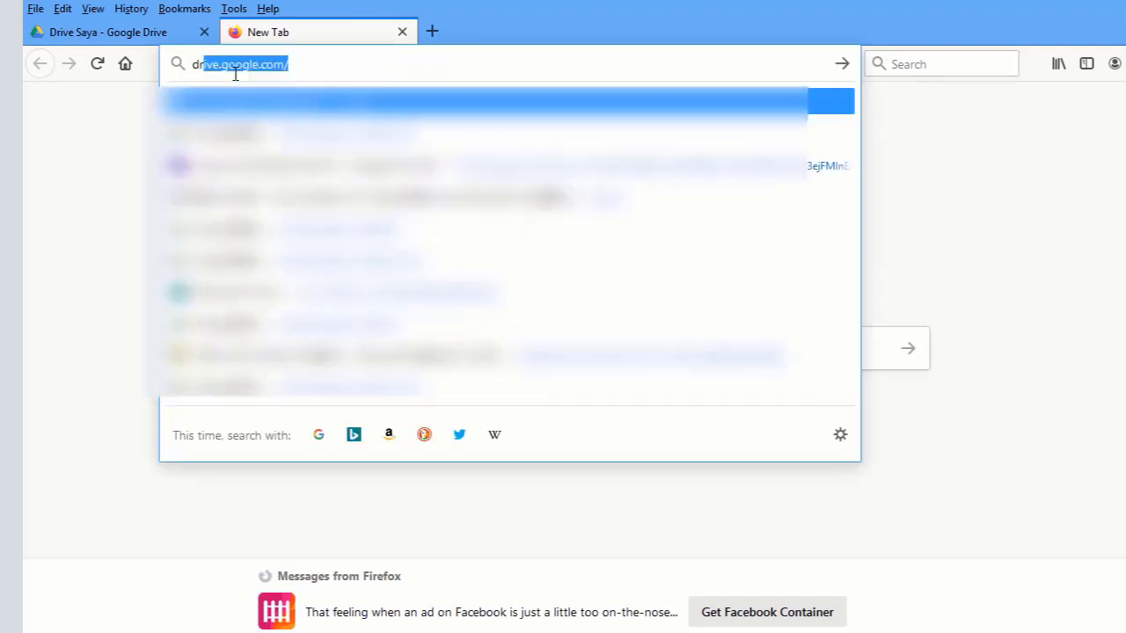
pyautogui.write('v.tw/')
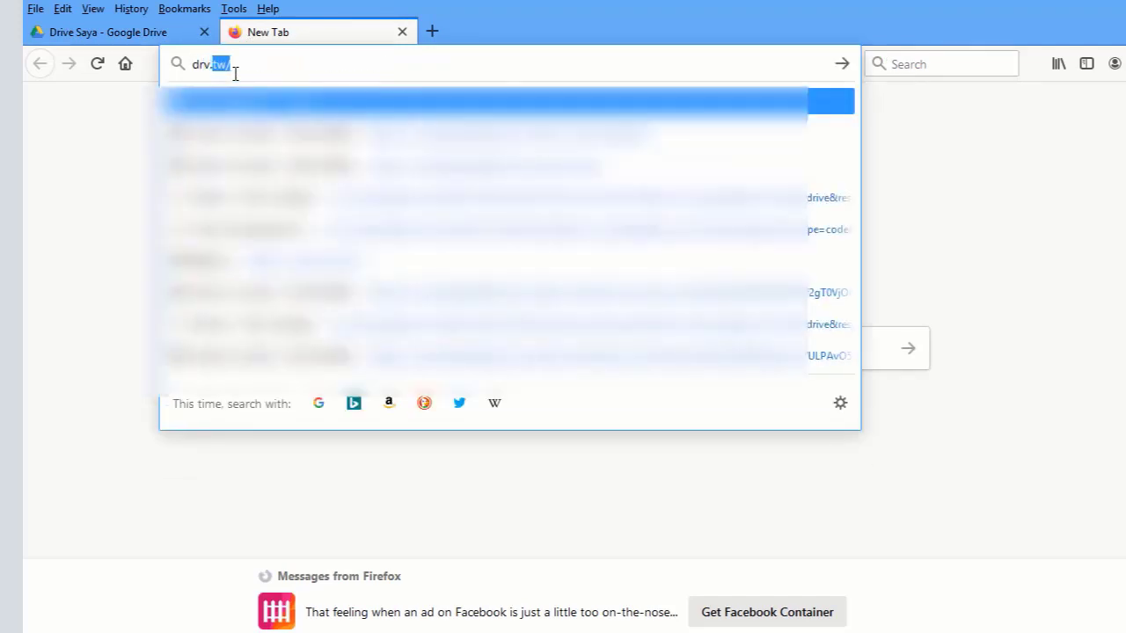
pyautogui.press('Return')
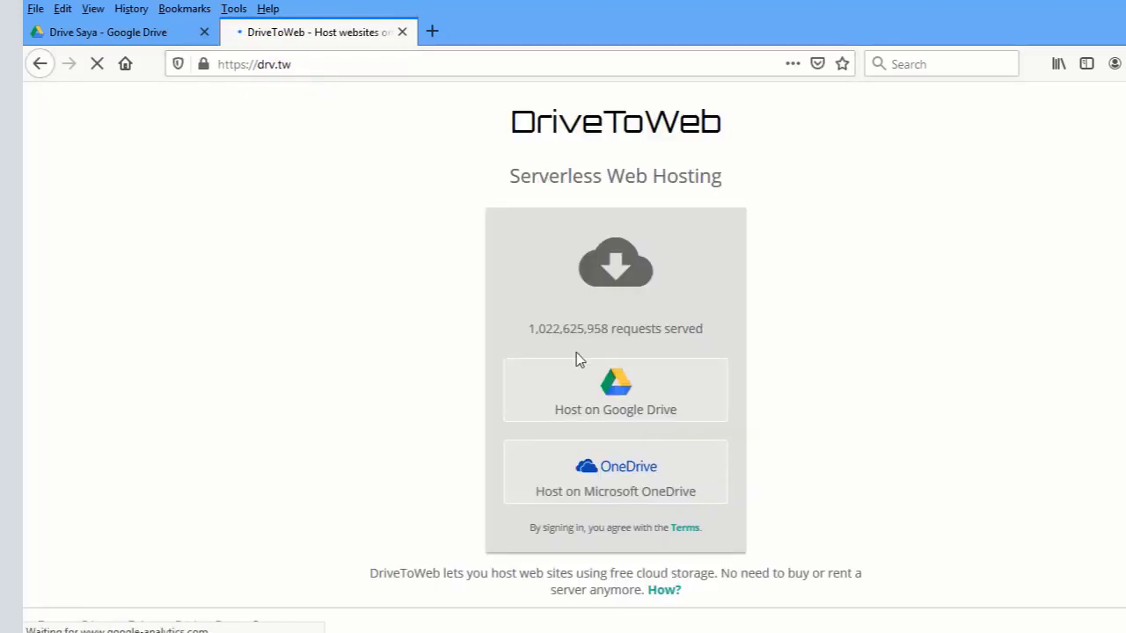
pyautogui.click(582, 428)
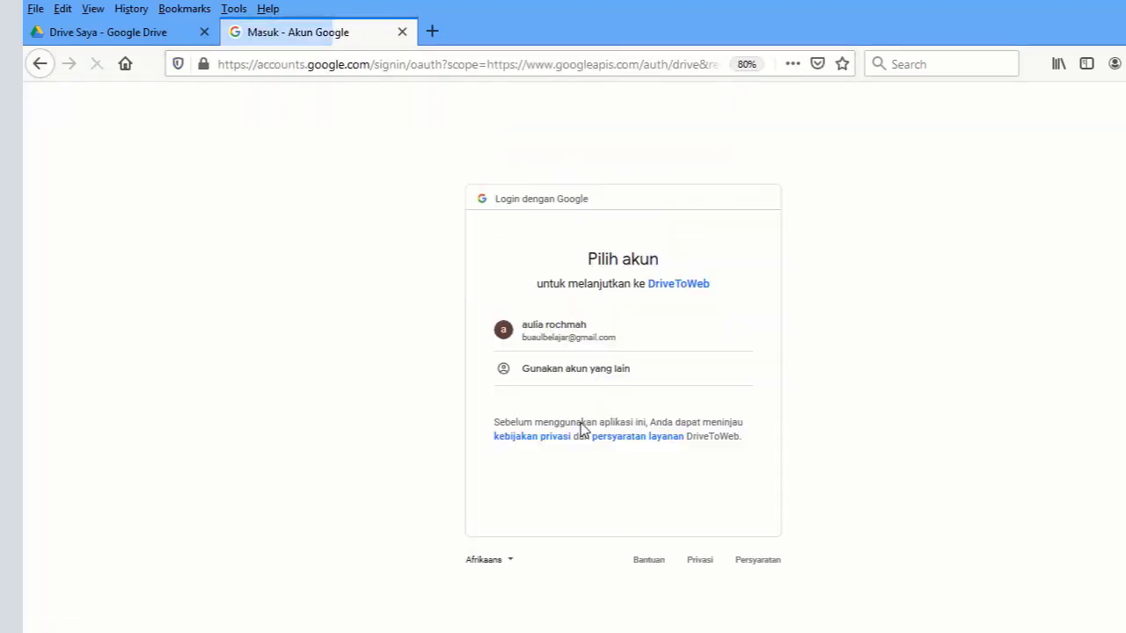
pyautogui.click(567, 328)
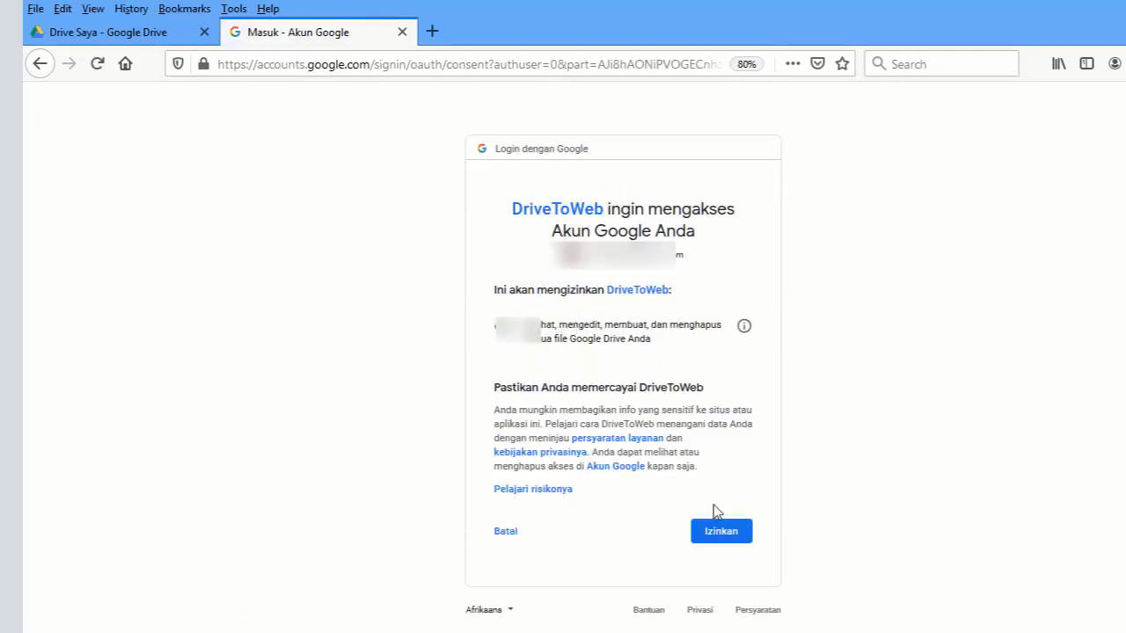
pyautogui.click(724, 534)
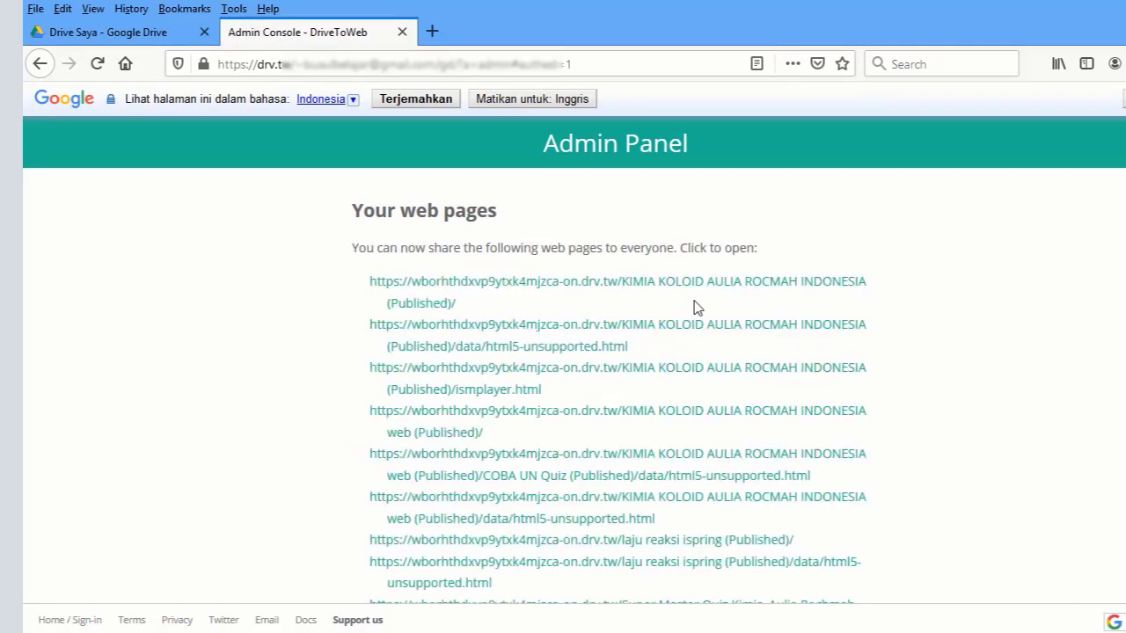
# - Select the hosted web address of the UJICOBA Quiz (Published) page
pyautogui.scroll(-5, 1090, 325)
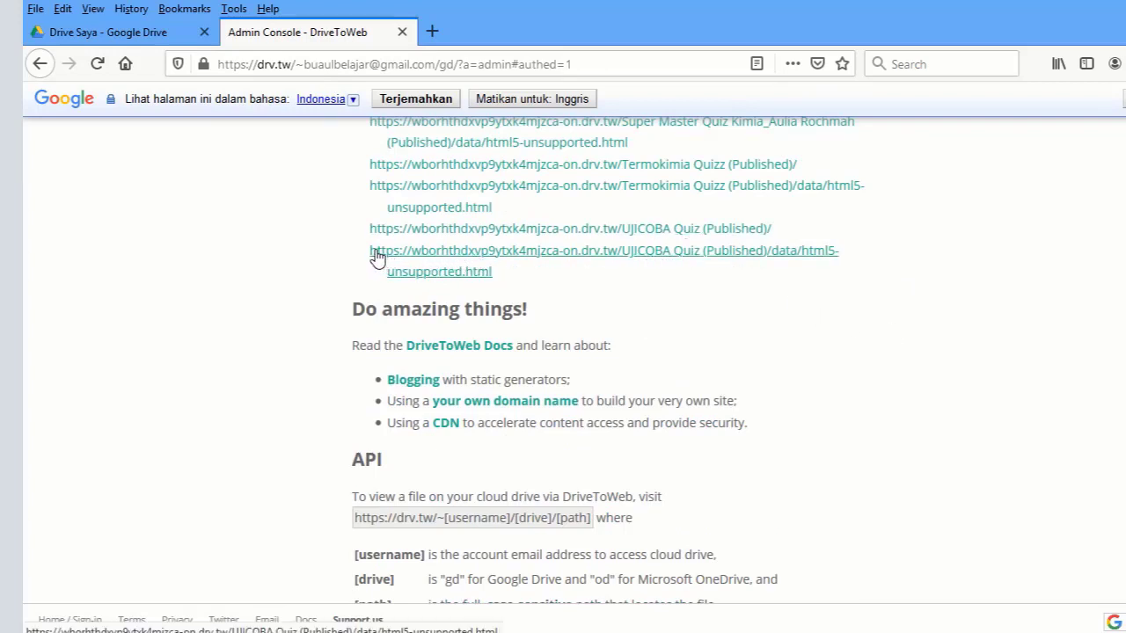
pyautogui.moveTo(465, 276); pyautogui.dragTo(500, 285)
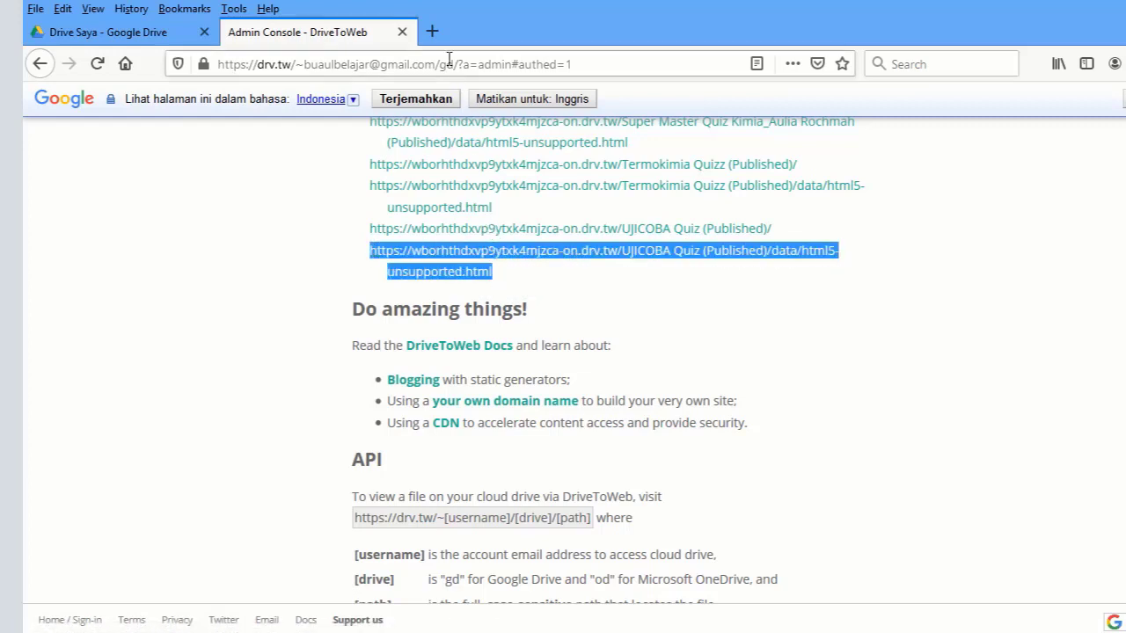
pyautogui.click(432, 31)
# - Load gg.gg and paste the hosted quiz address as the long URL
pyautogui.click(382, 63)
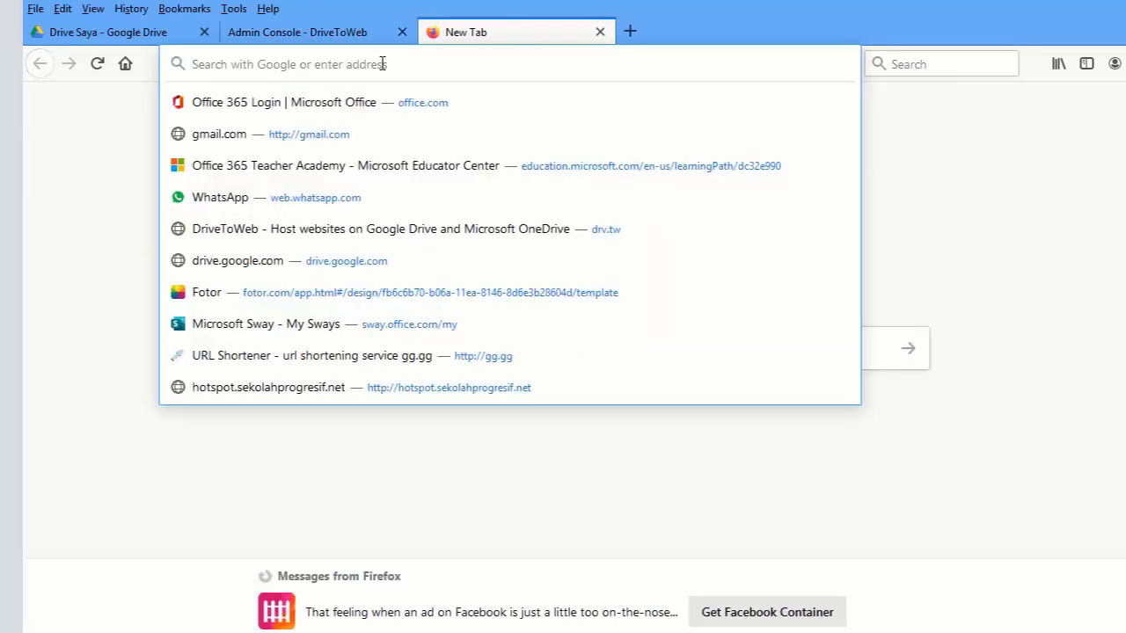
pyautogui.write('gg.gg')
pyautogui.press('Return')
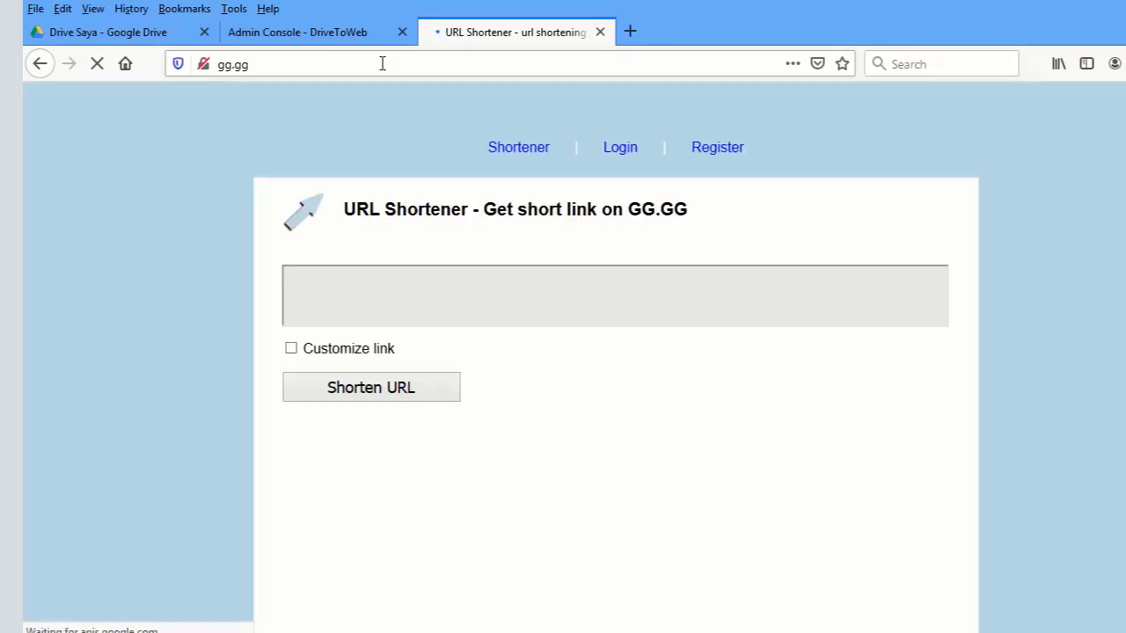
pyautogui.click(319, 295)
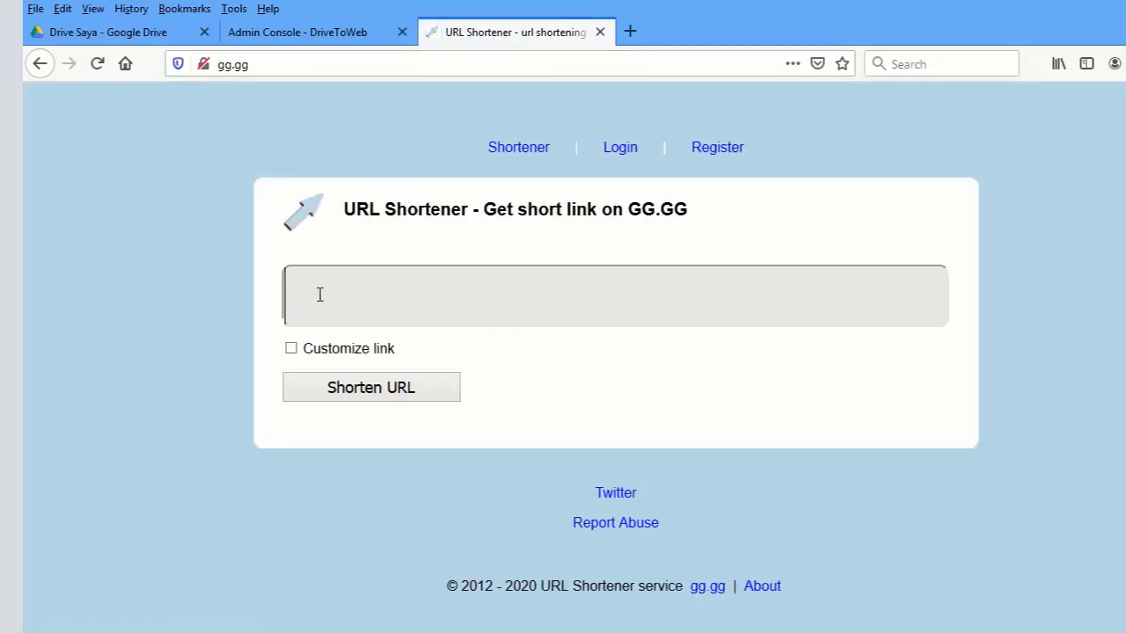
pyautogui.hotkey('ctrl', 'v')
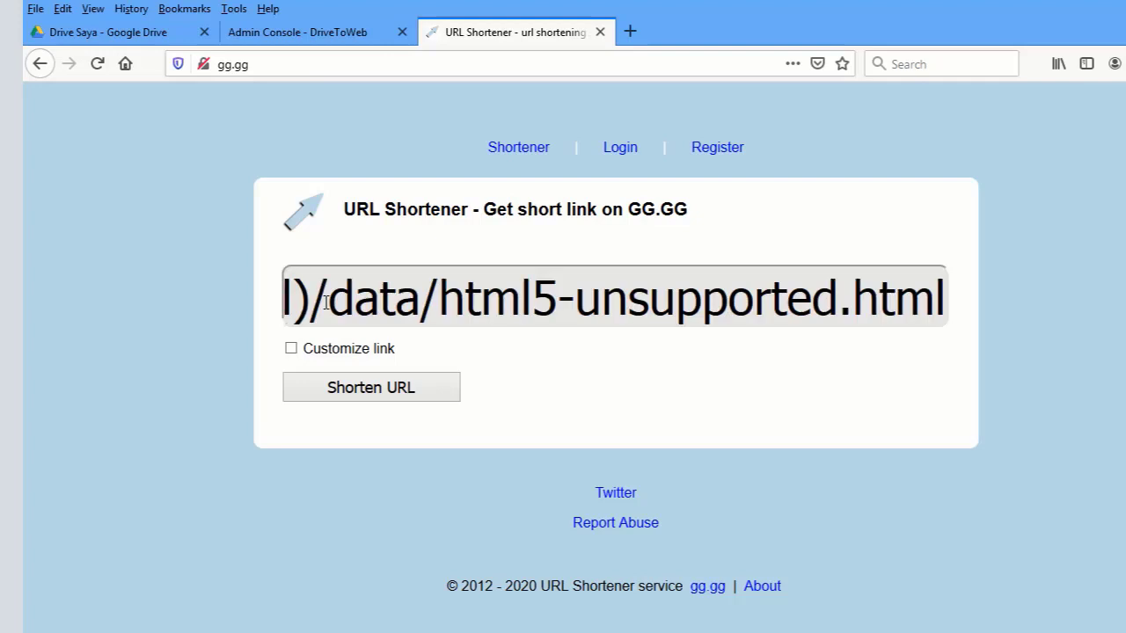
pyautogui.click(291, 348)
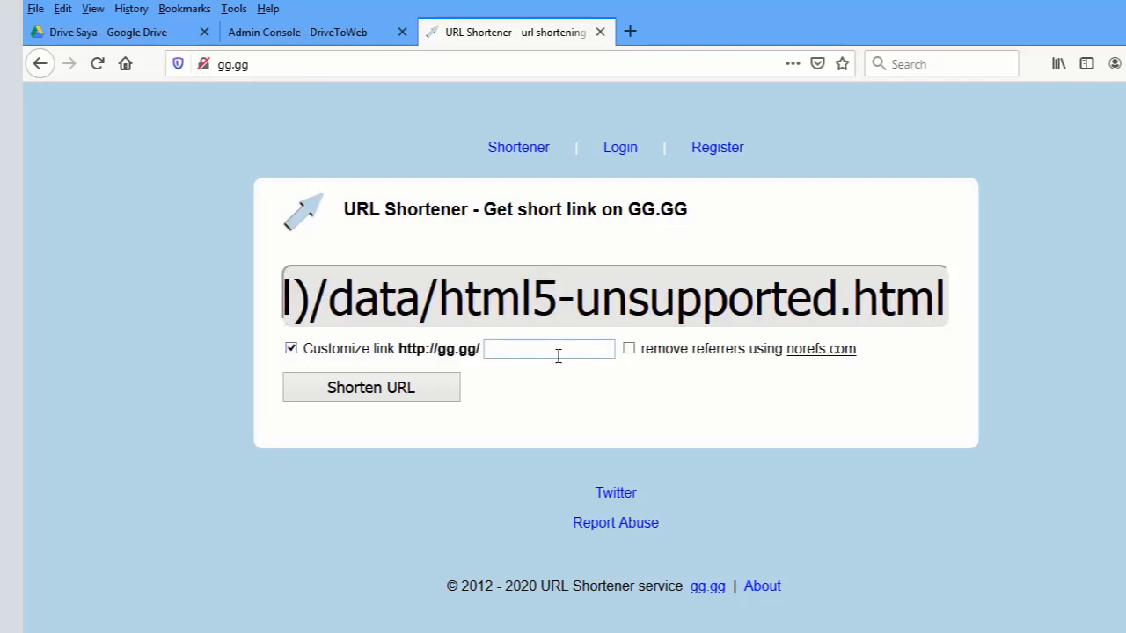
pyautogui.write('uji')
pyautogui.click(415, 391)
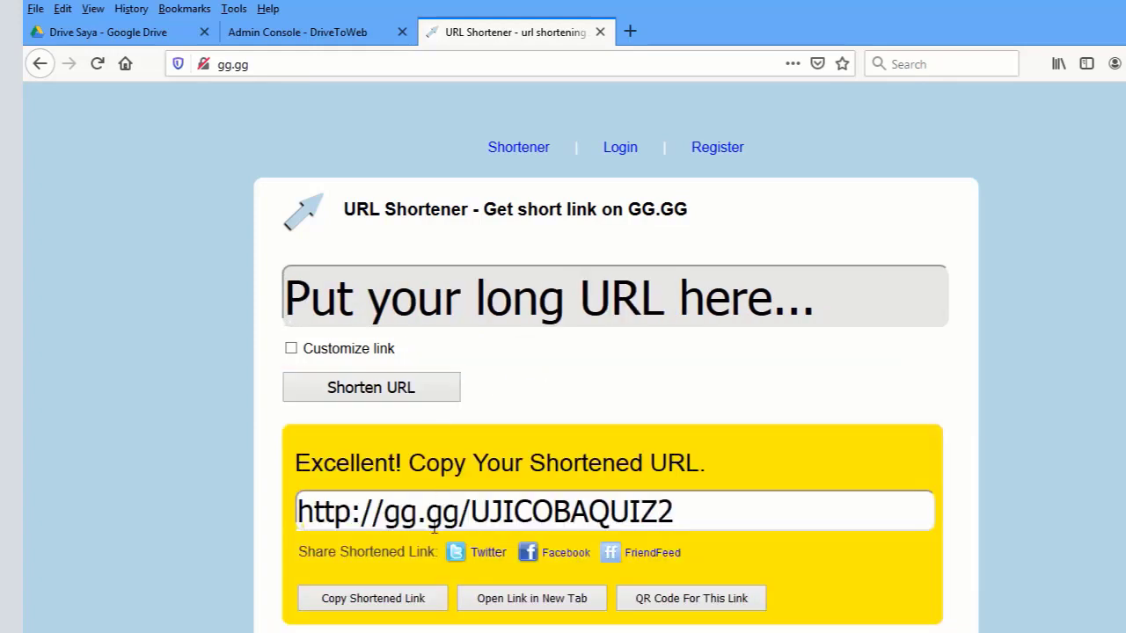
pyautogui.click(434, 526)
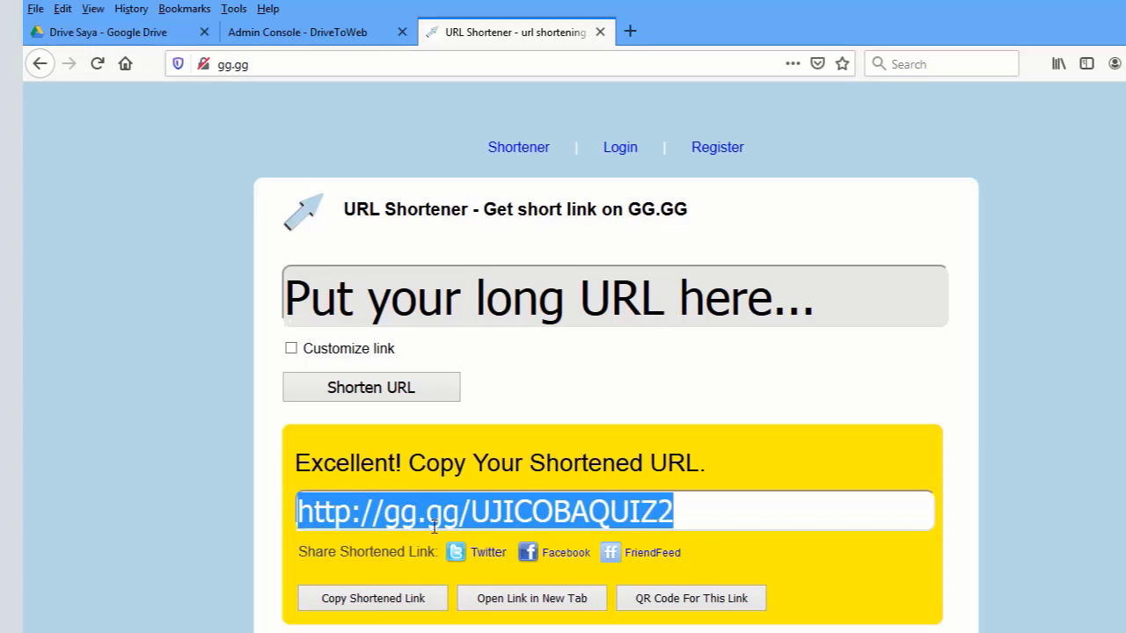